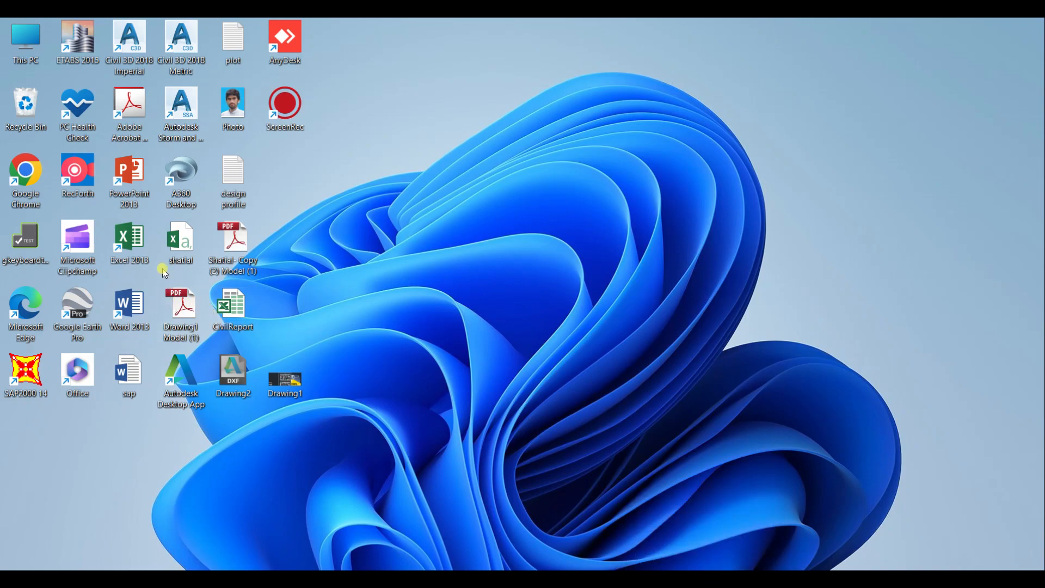
Step: Launch Excel 2013 in a maximized window and create a blank workbook
double_click(121, 243)
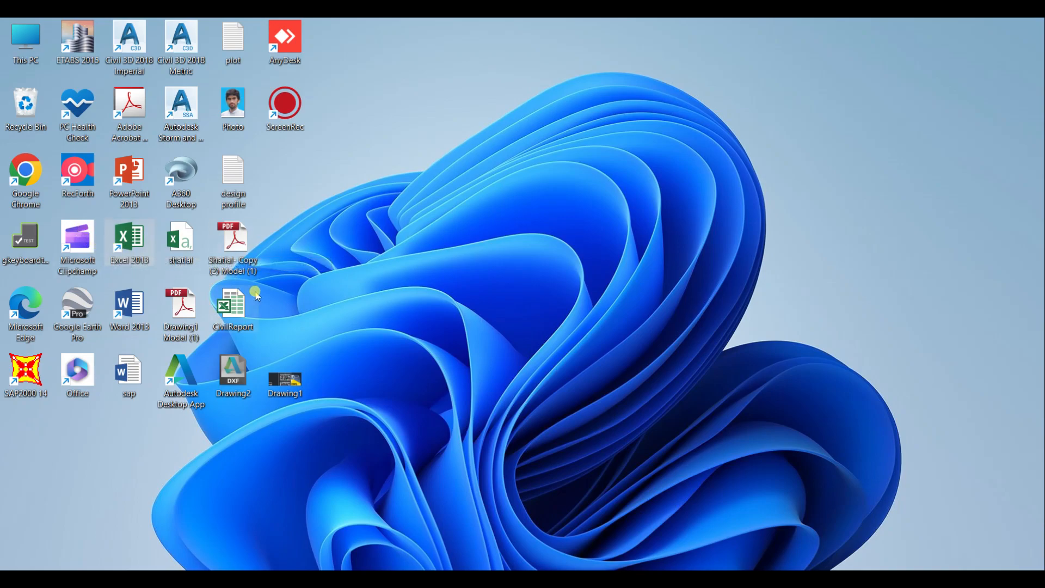
double_click(149, 237)
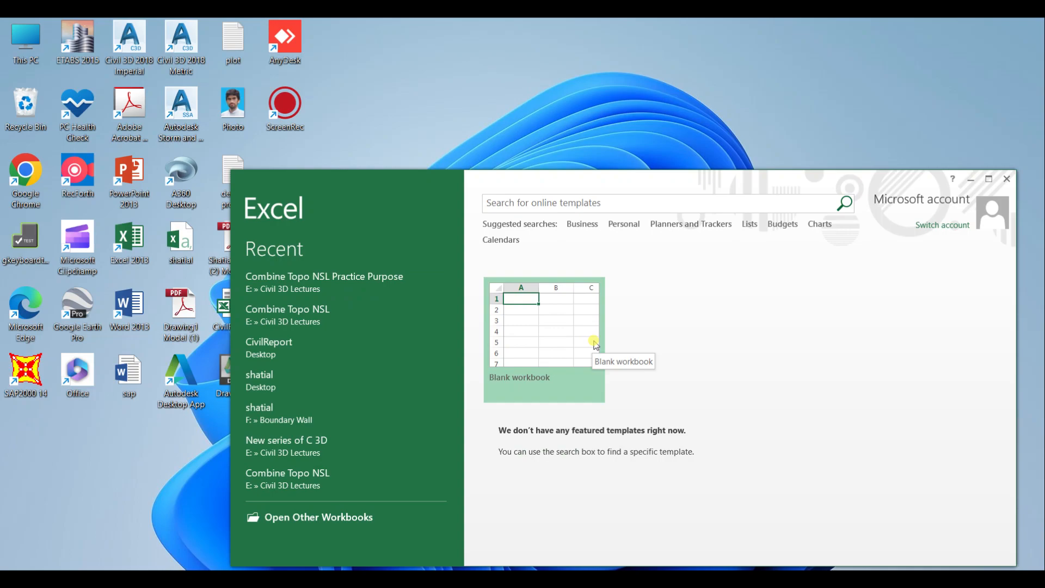
left_click(989, 180)
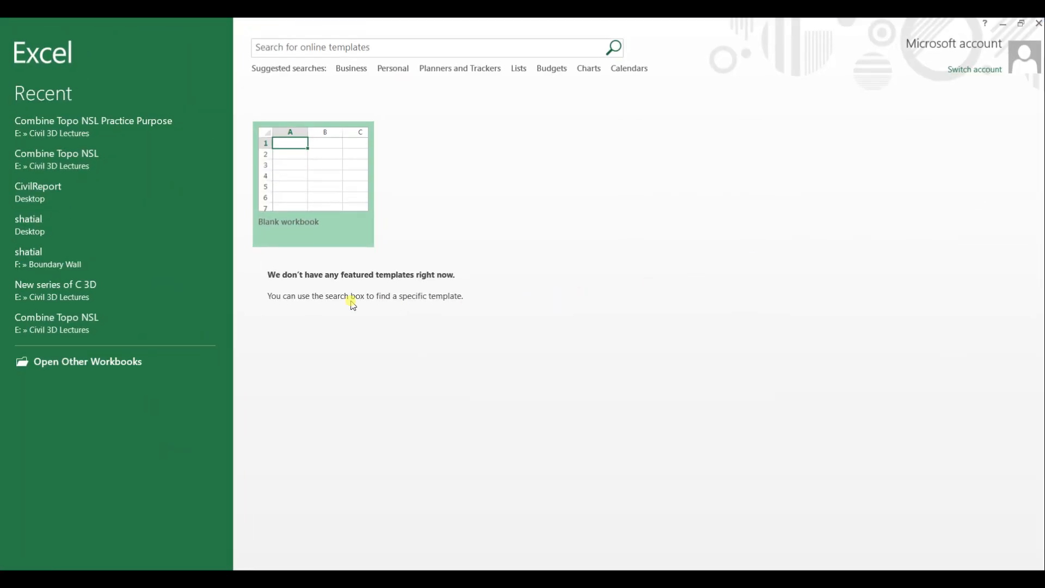
left_click(299, 202)
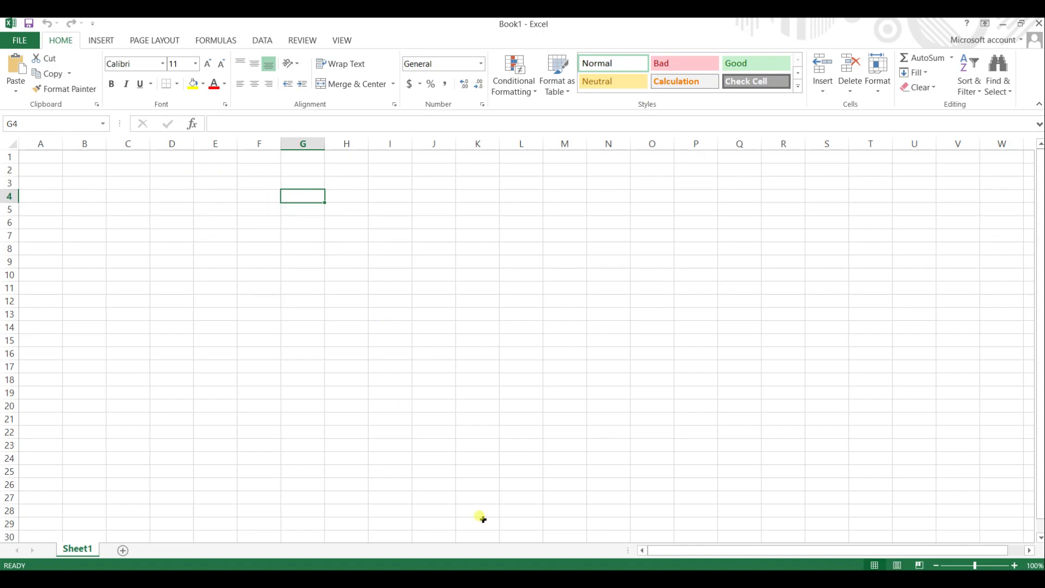
left_click(683, 585)
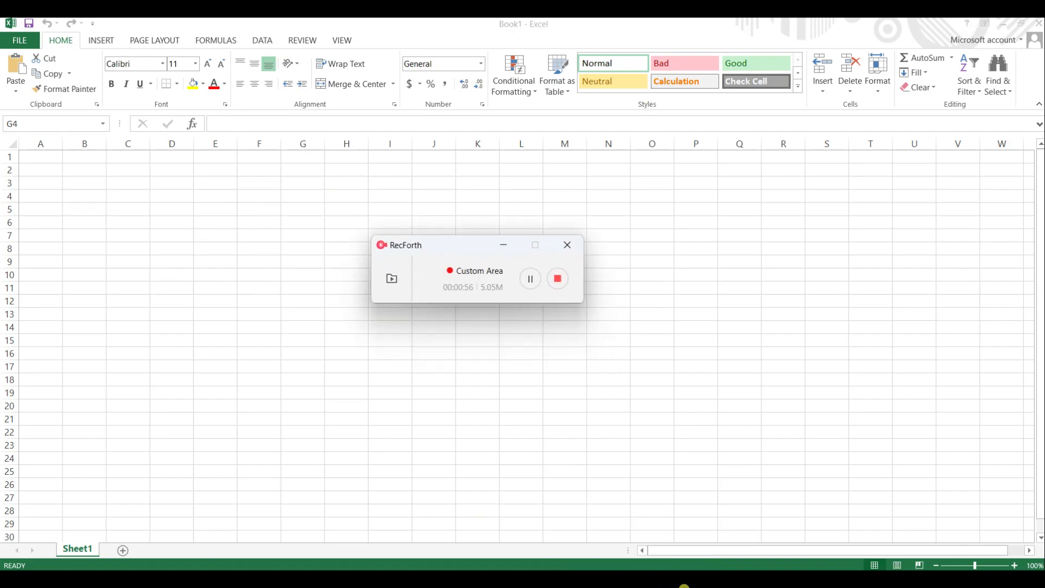
left_click(502, 245)
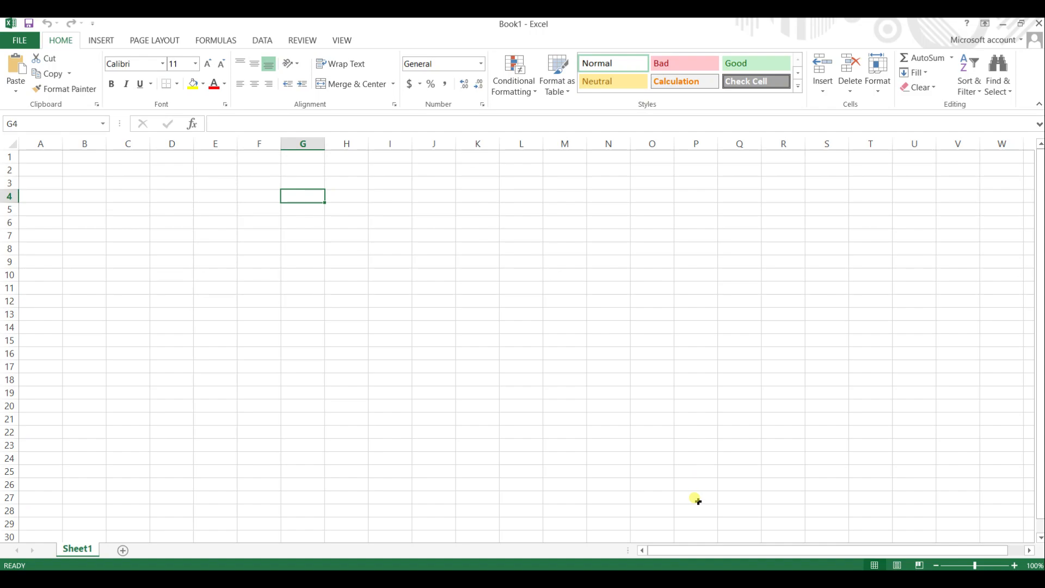
Step: Review the General, Formulas, Proofing, Save and Language settings in the program options without changing anything
left_click(25, 42)
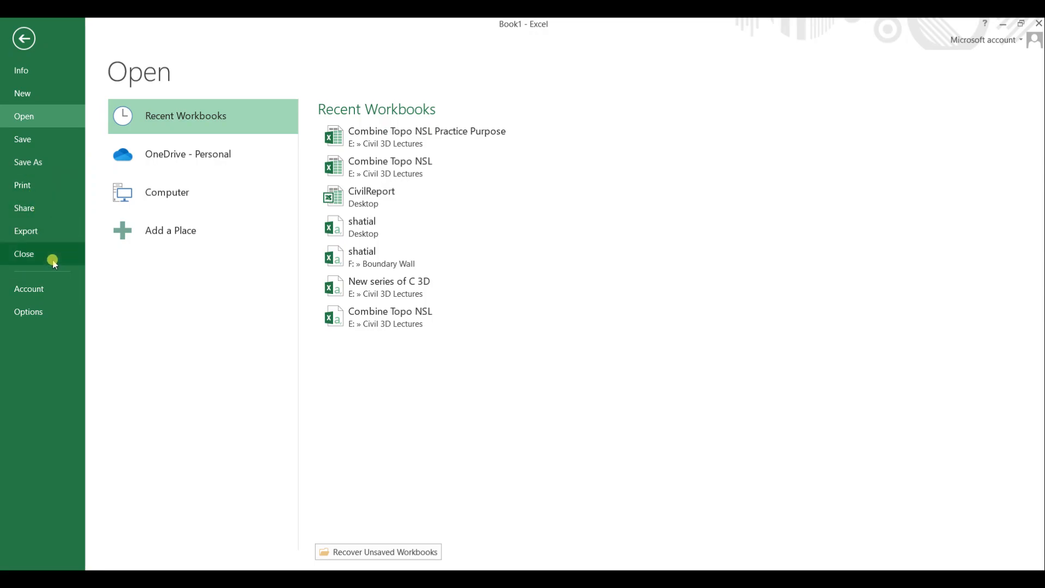
left_click(47, 306)
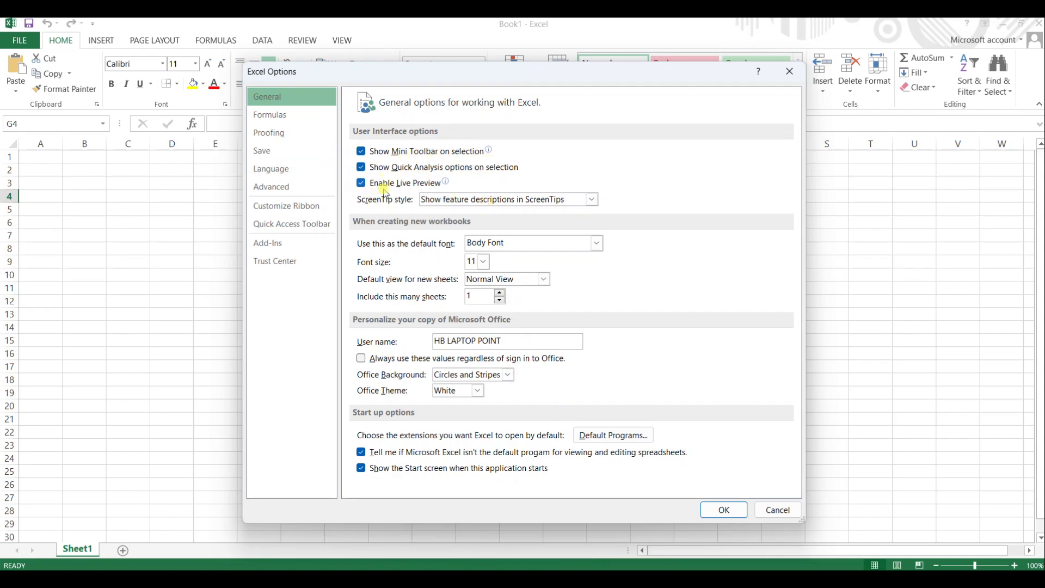
left_click(292, 115)
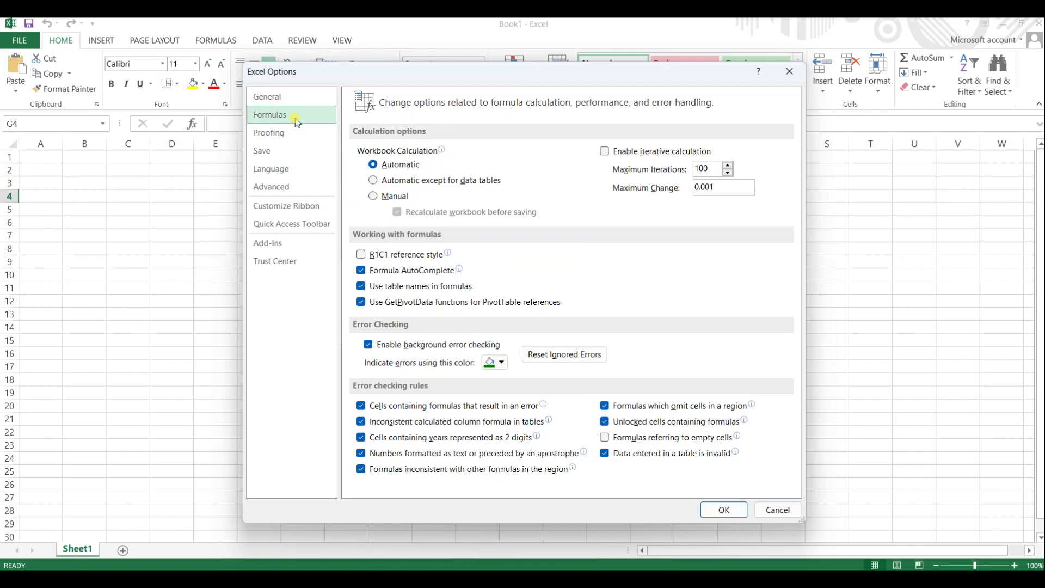
left_click(268, 133)
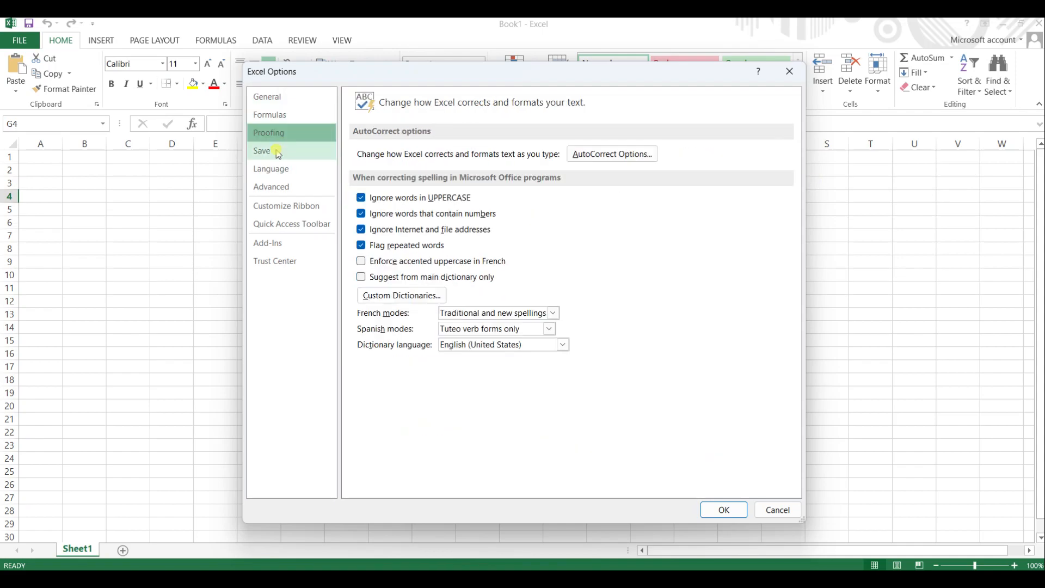
left_click(268, 151)
left_click(276, 170)
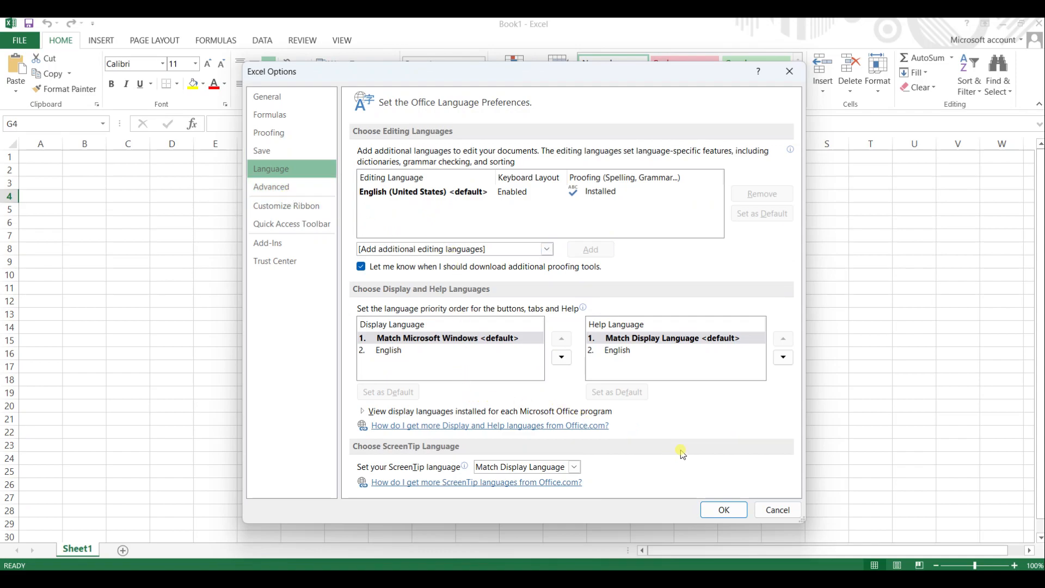
left_click(714, 512)
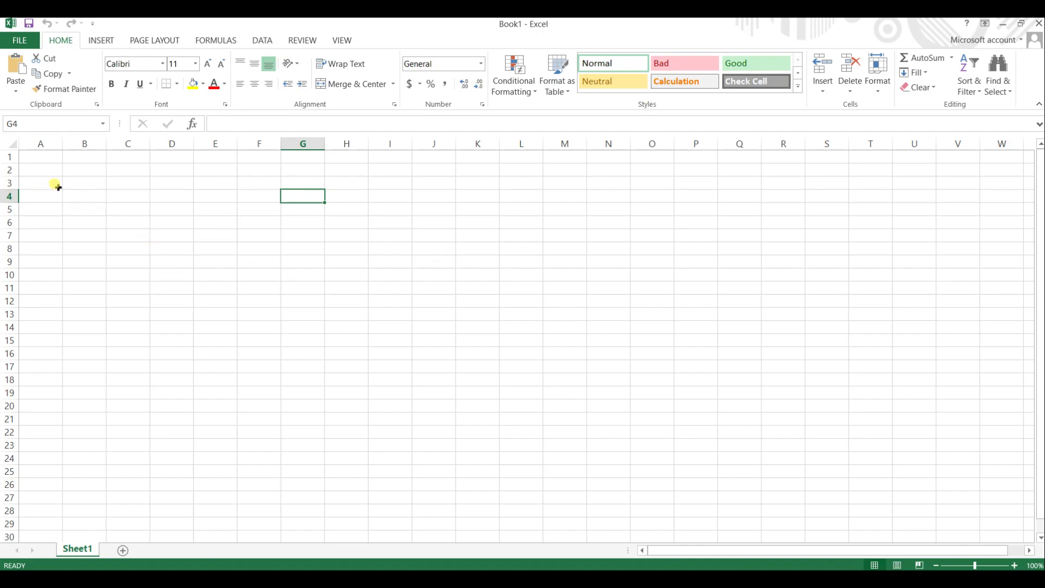
Step: Enter the column headings "Sr. No." in cell A1 and "Name" in cell B1
left_click(49, 156)
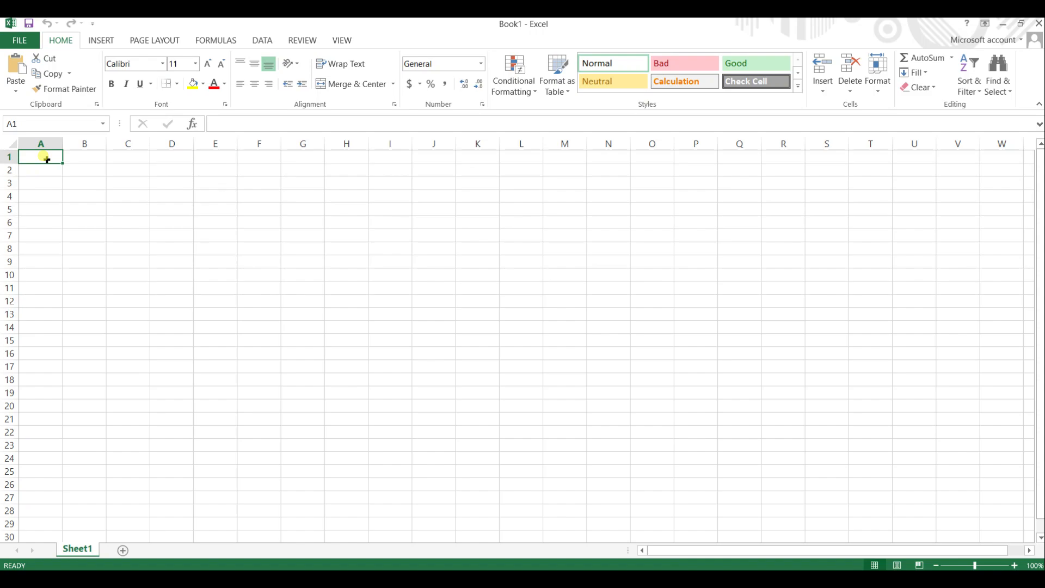
type("Sr,")
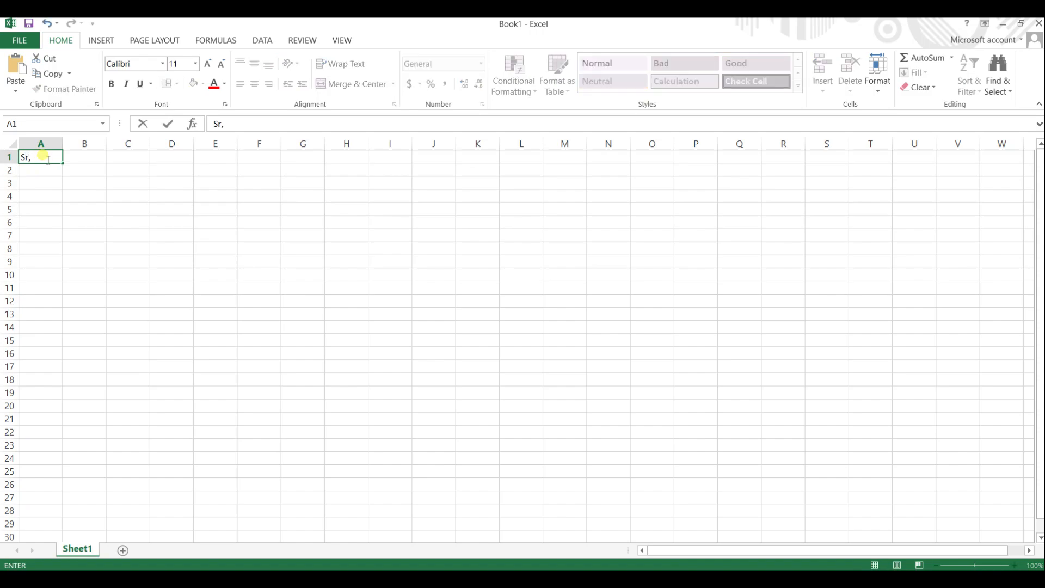
type(". No,")
key("BackSpace")
type(".")
key("Tab")
type("Name")
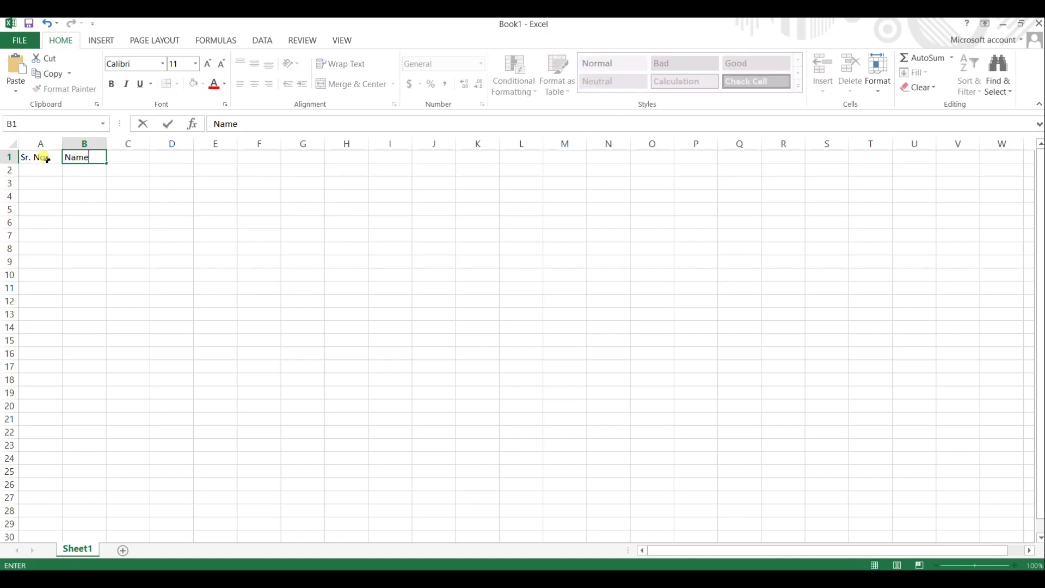
key("Tab")
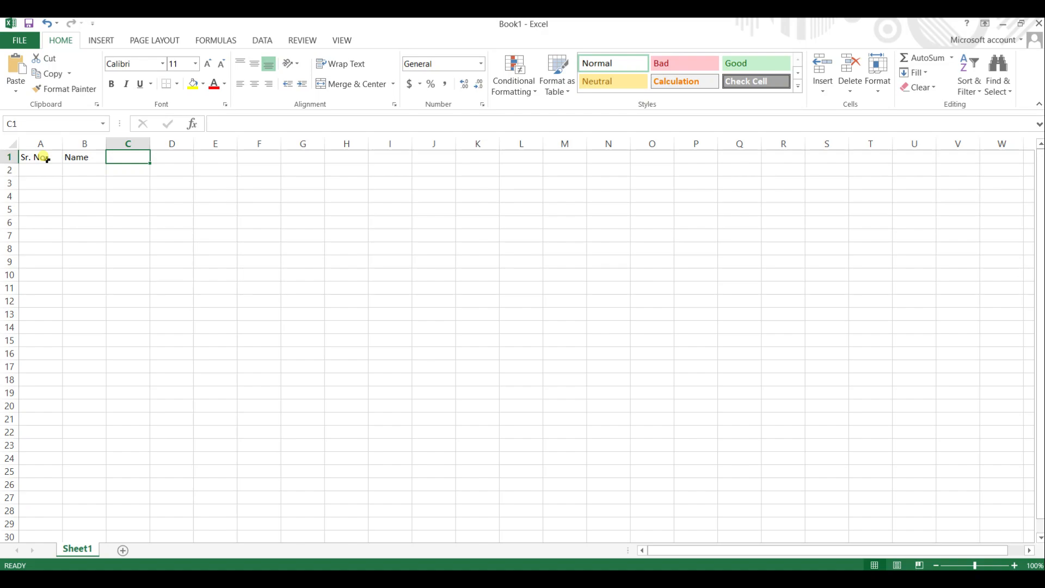
Step: Enter the column headings "Father Name" in cell C1 and "Adress" in cell D1
key("Right")
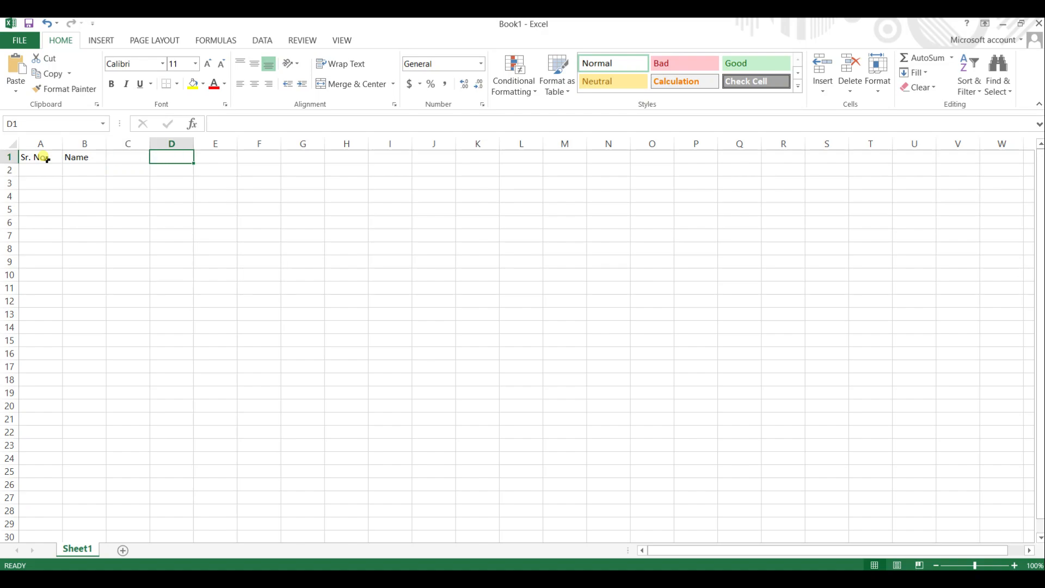
key("Left")
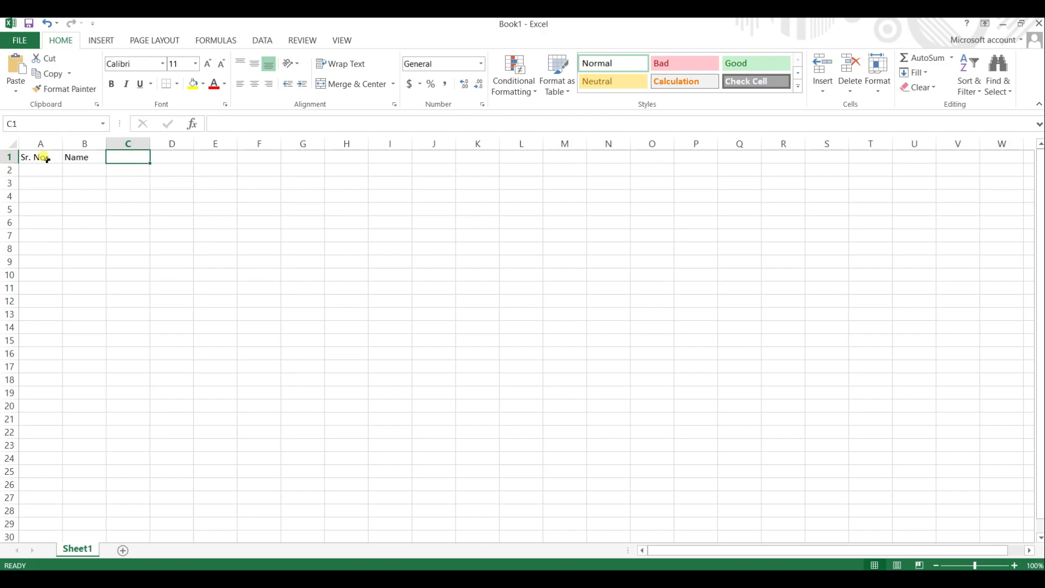
type("F")
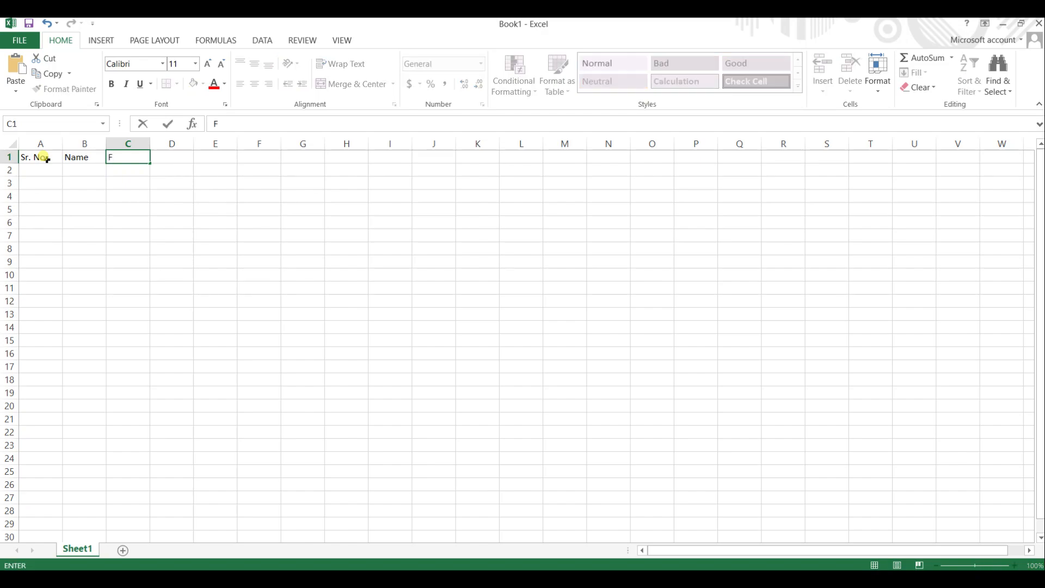
type("ather Name")
key("Tab")
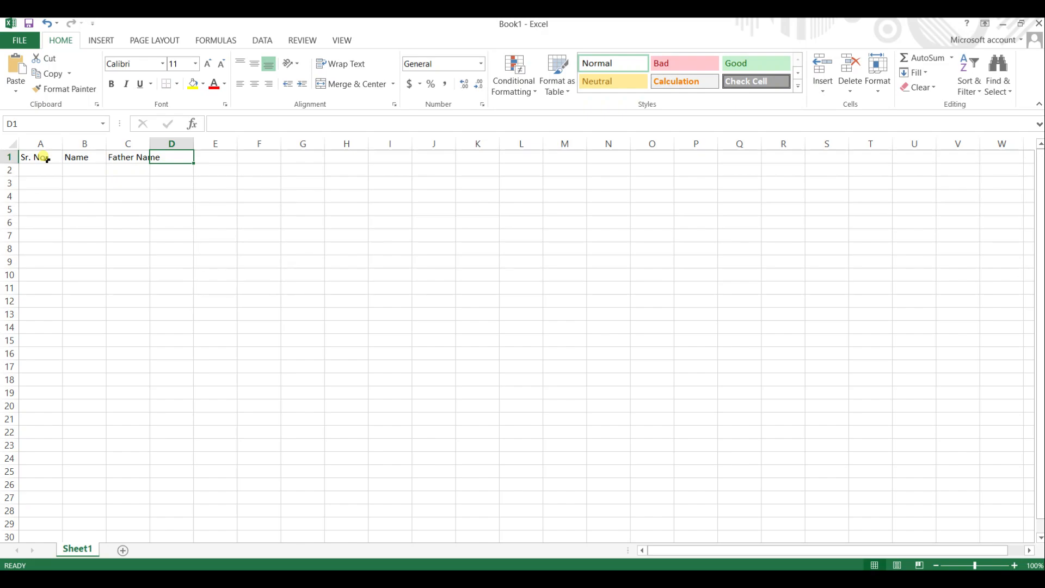
type("Adress")
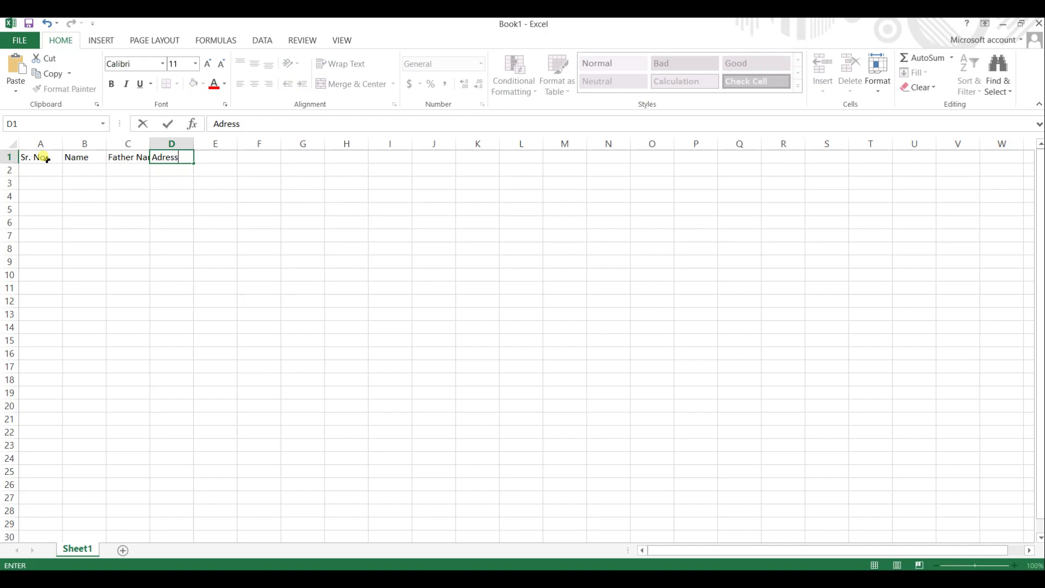
key("Tab")
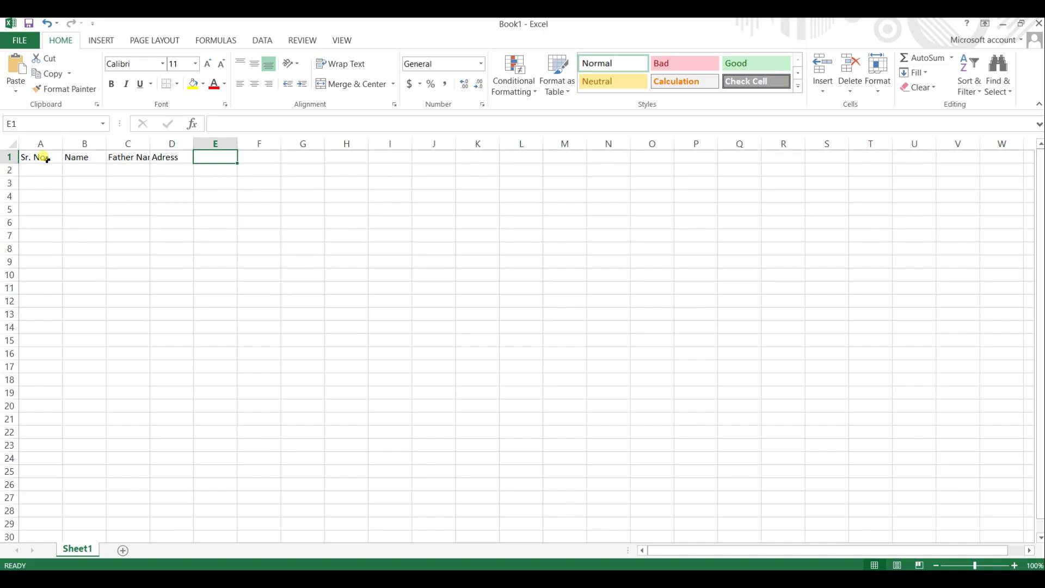
Step: Enter the column headings "Salary" in cell E1 and "Dues" in cell F1
type("S")
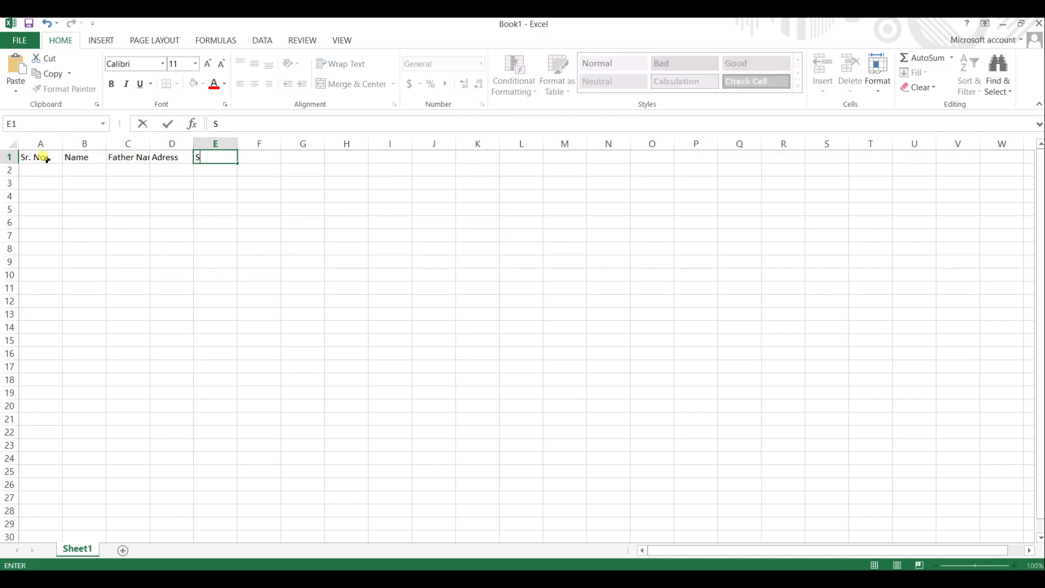
type("alary")
key("Tab")
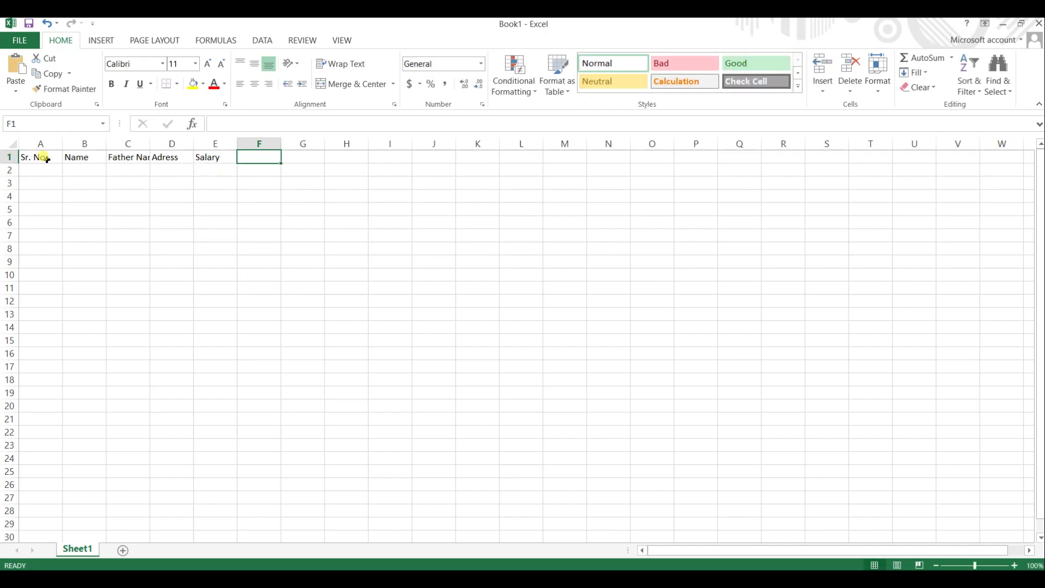
type("Dues")
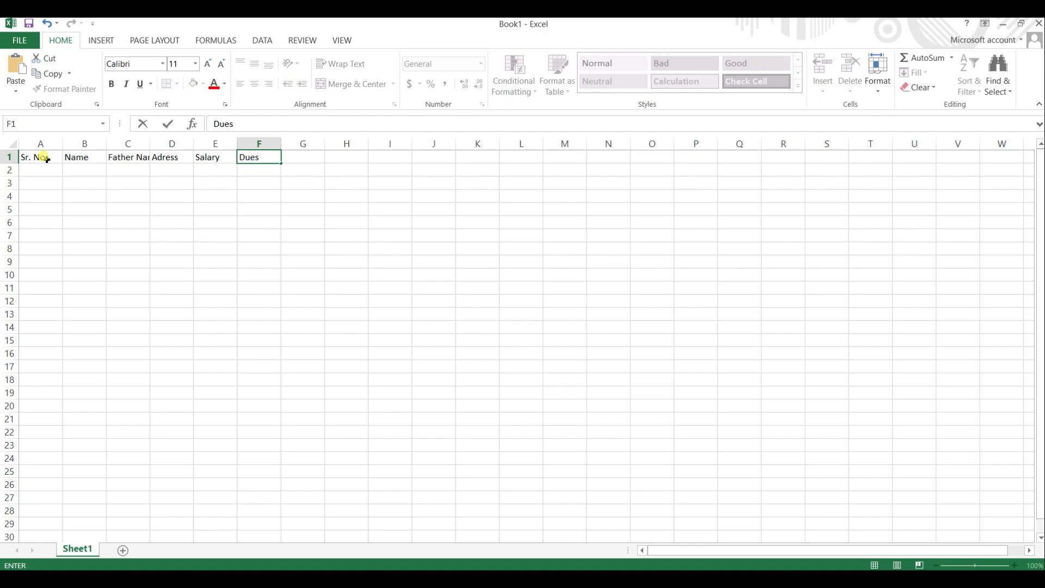
key("Tab")
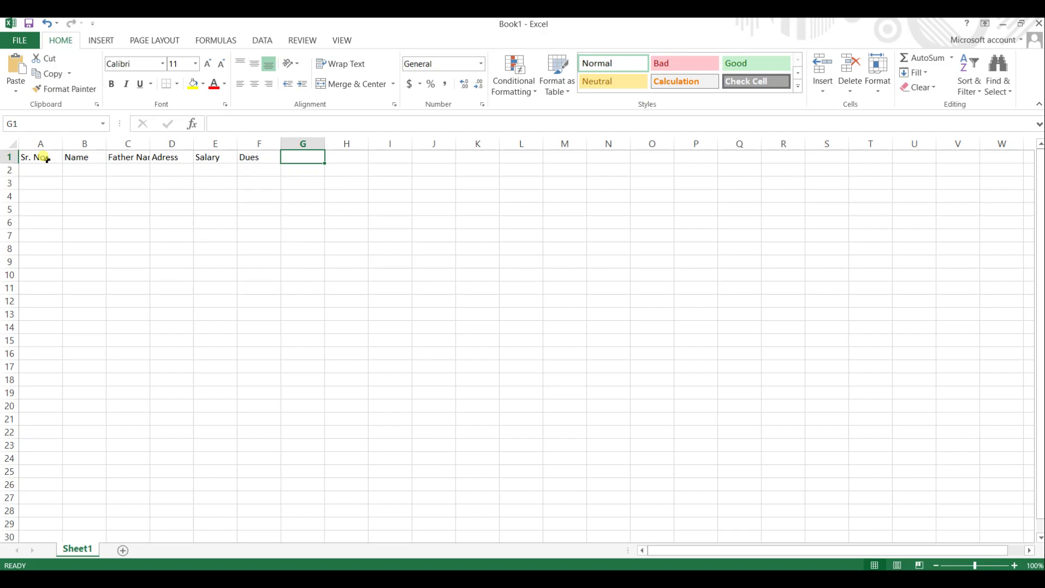
Step: Enter the first two serial numbers, 1 in cell A2 and 2 in cell A3
left_click(50, 170)
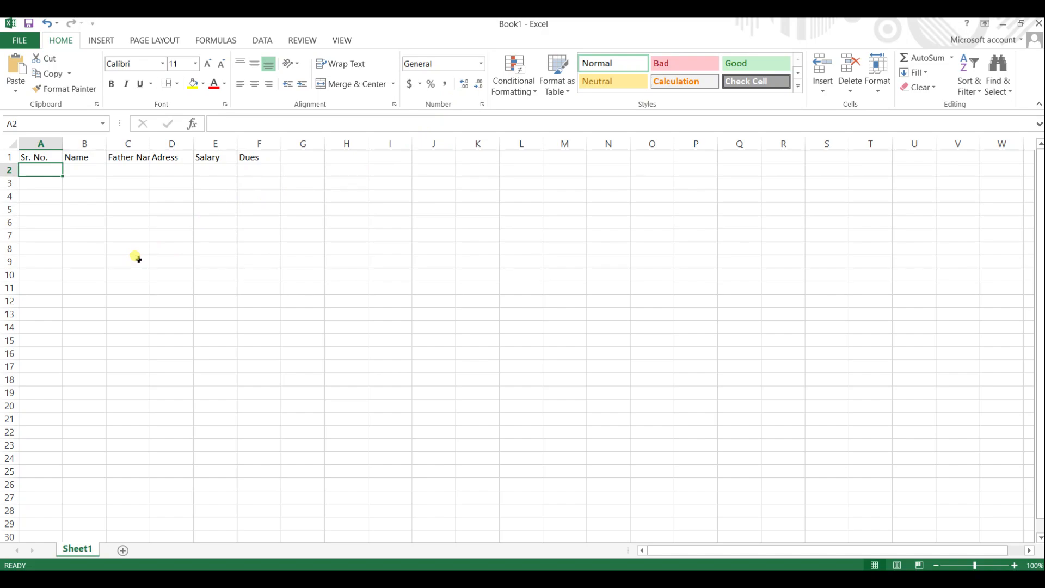
type("1")
left_click(51, 185)
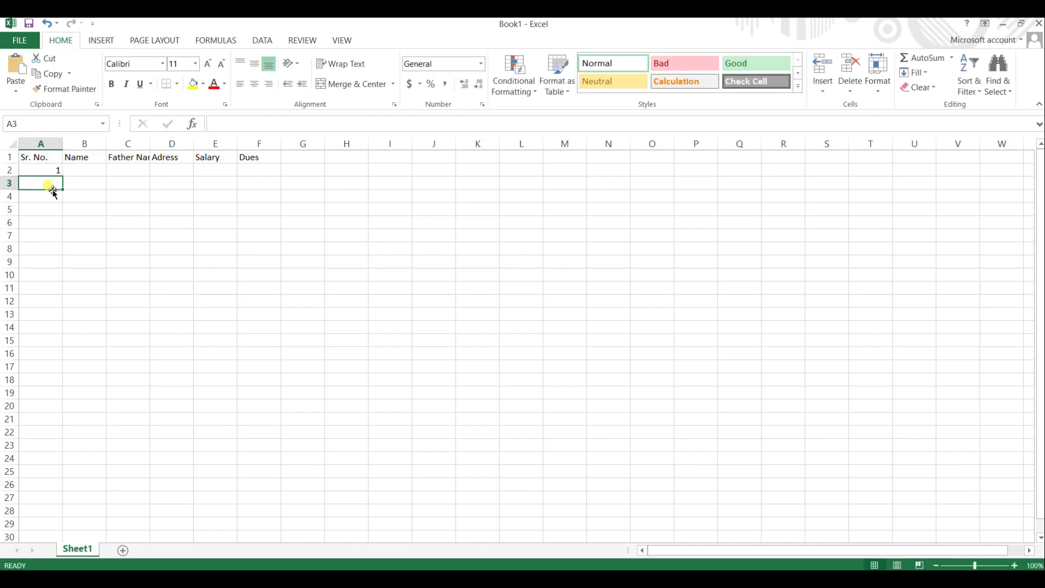
type("2")
key("Return")
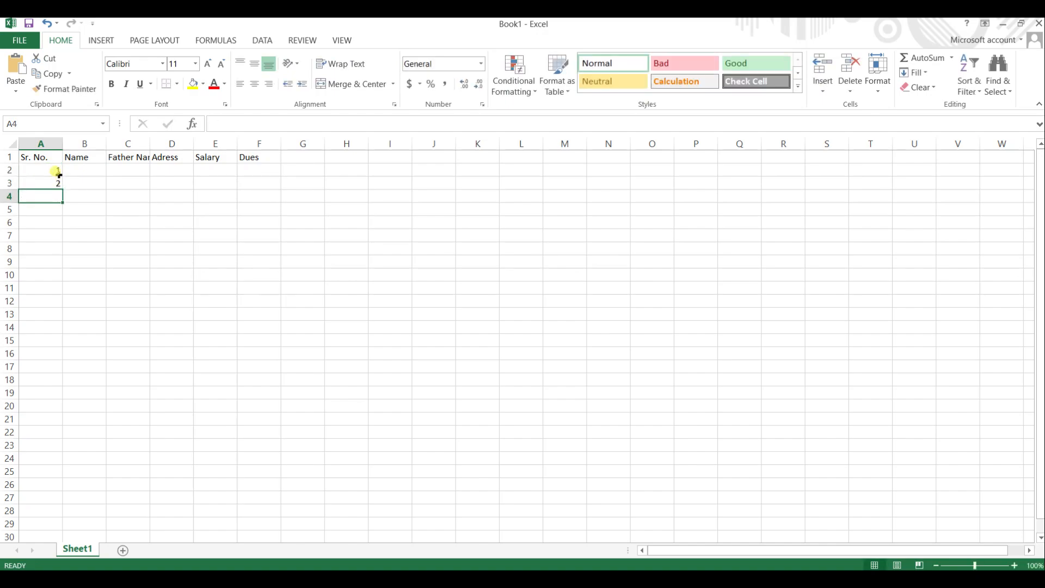
Step: Extend the serial number series from cells A2:A3 down to 6 in cell A7
left_click_drag(50, 171, 47, 178)
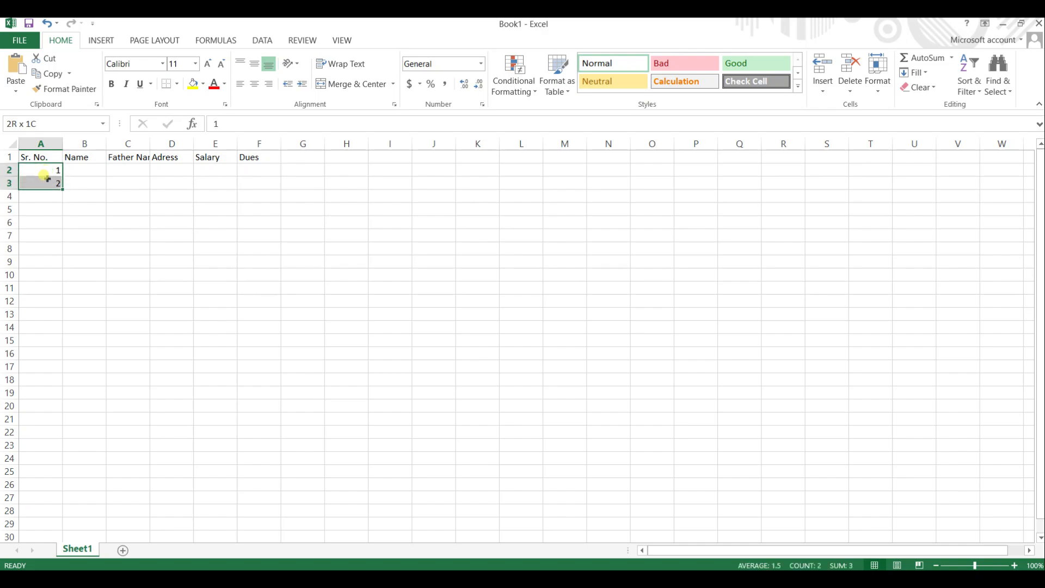
left_click(46, 170)
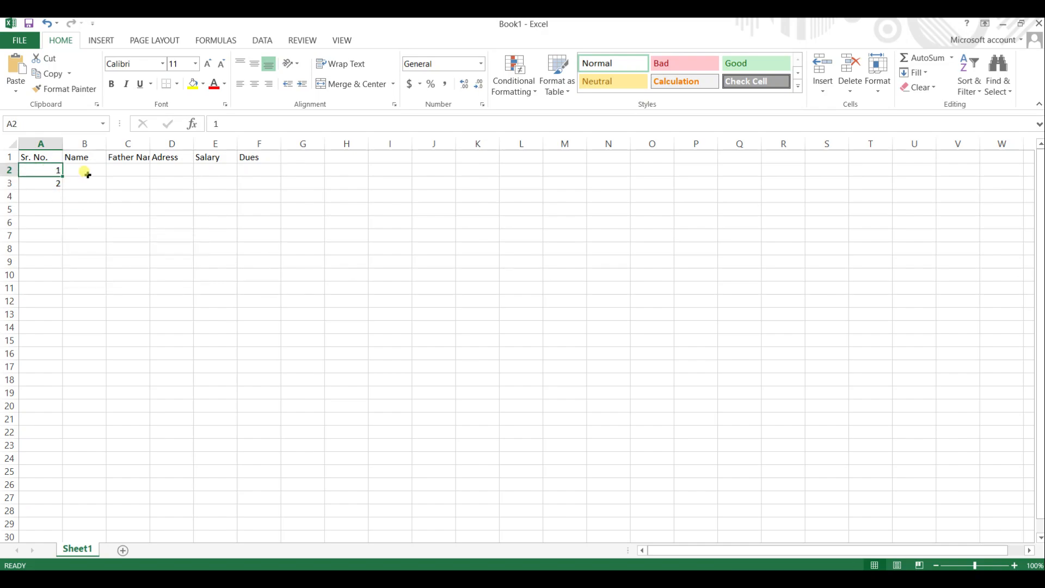
left_click(87, 173)
left_click(44, 169)
left_click_drag(47, 170, 61, 242)
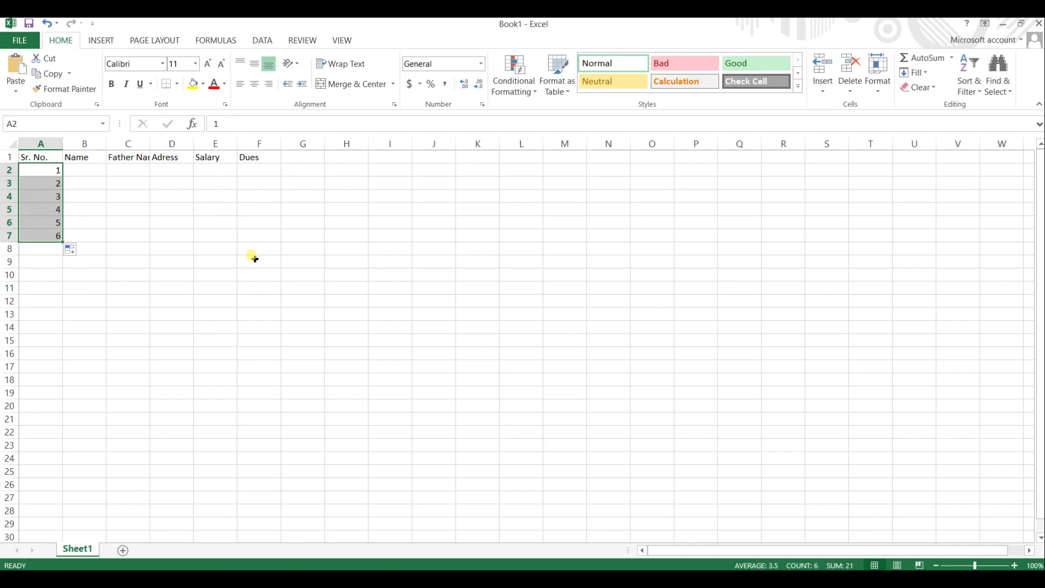
Step: Autofit column C to its "Father Name" heading and select cell C2
left_click(93, 210)
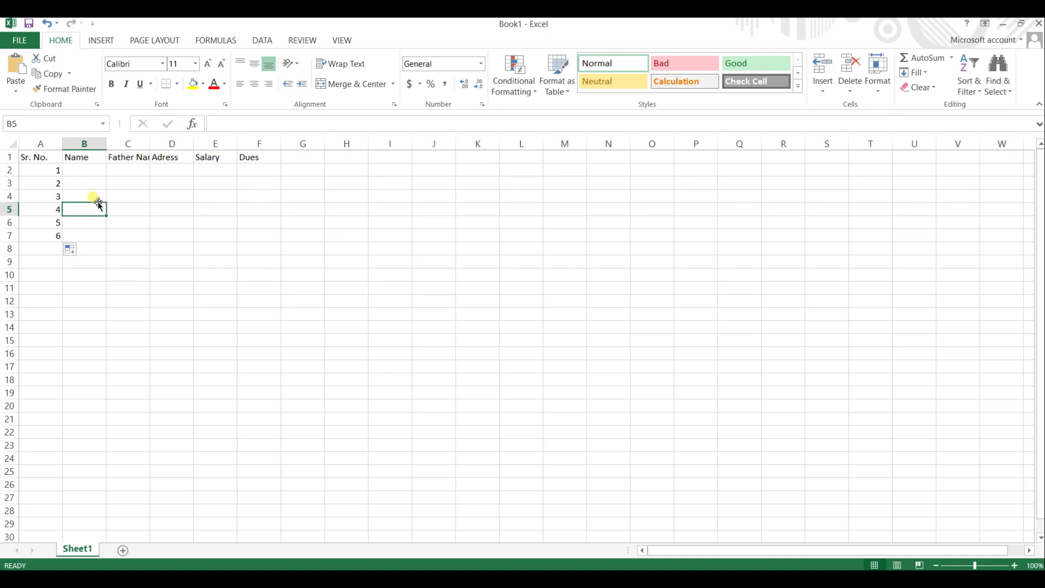
double_click(150, 145)
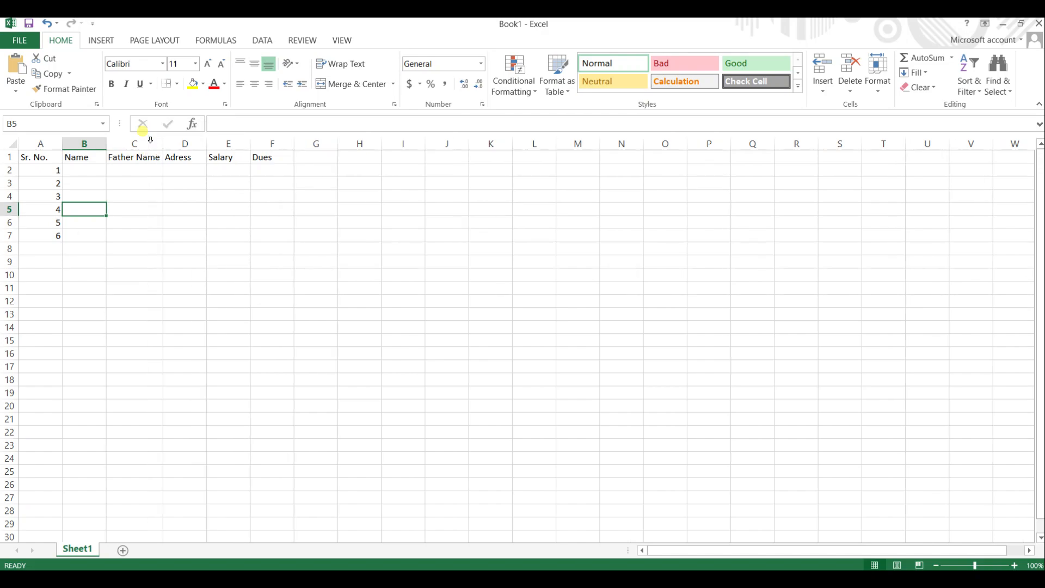
left_click(148, 169)
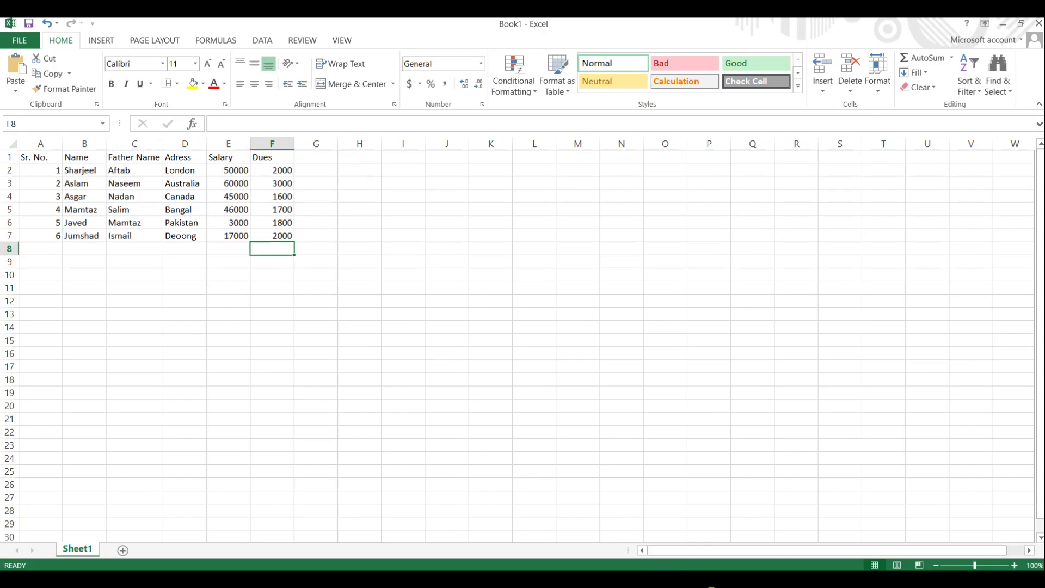
left_click(681, 578)
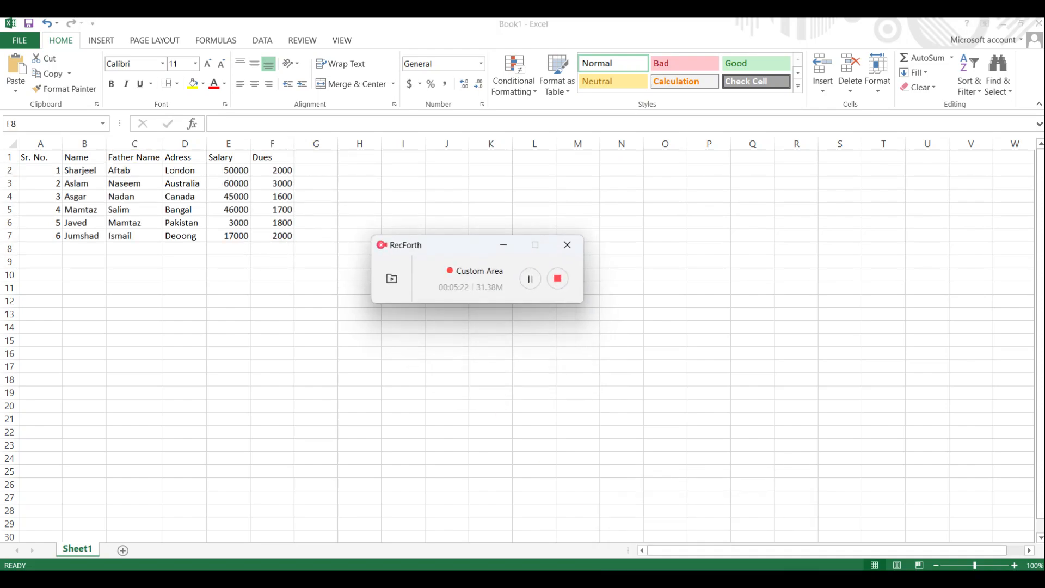
left_click(515, 249)
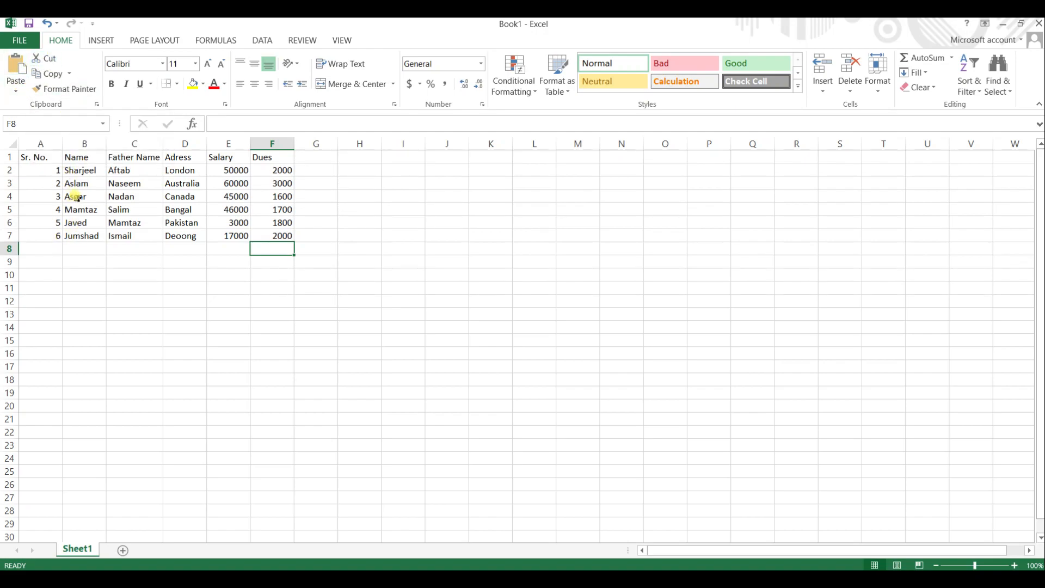
left_click(82, 170)
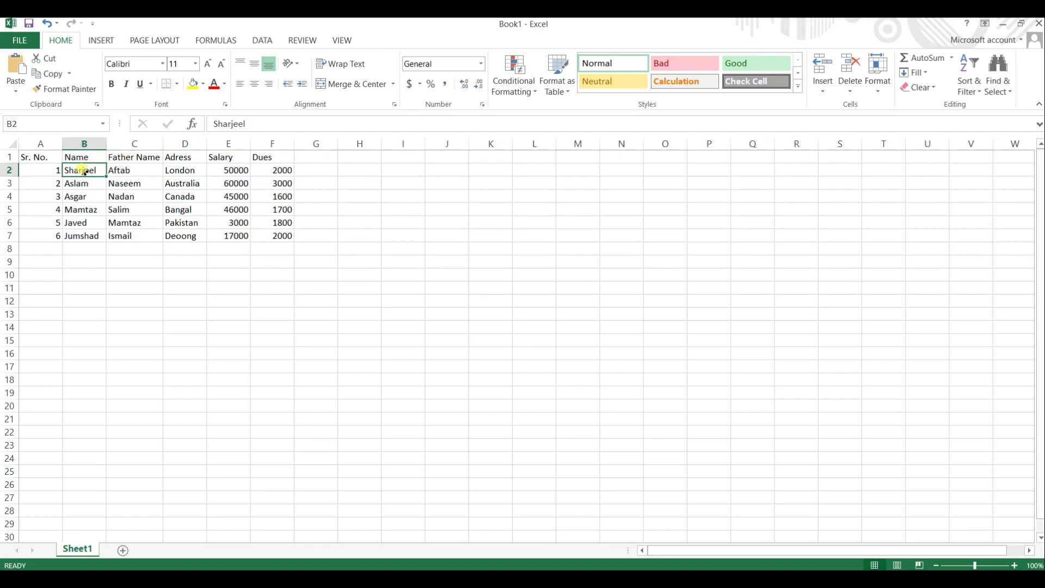
Step: Move the "Sr. No." heading from cell A1 to A8 by cutting and pasting, and undo the move
left_click(39, 157)
left_click(46, 58)
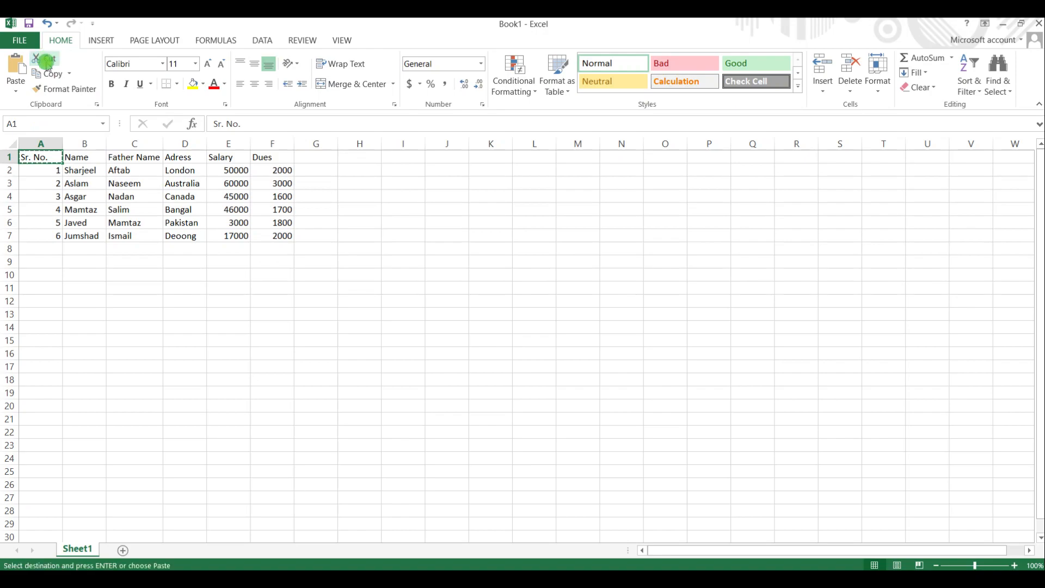
left_click(50, 247)
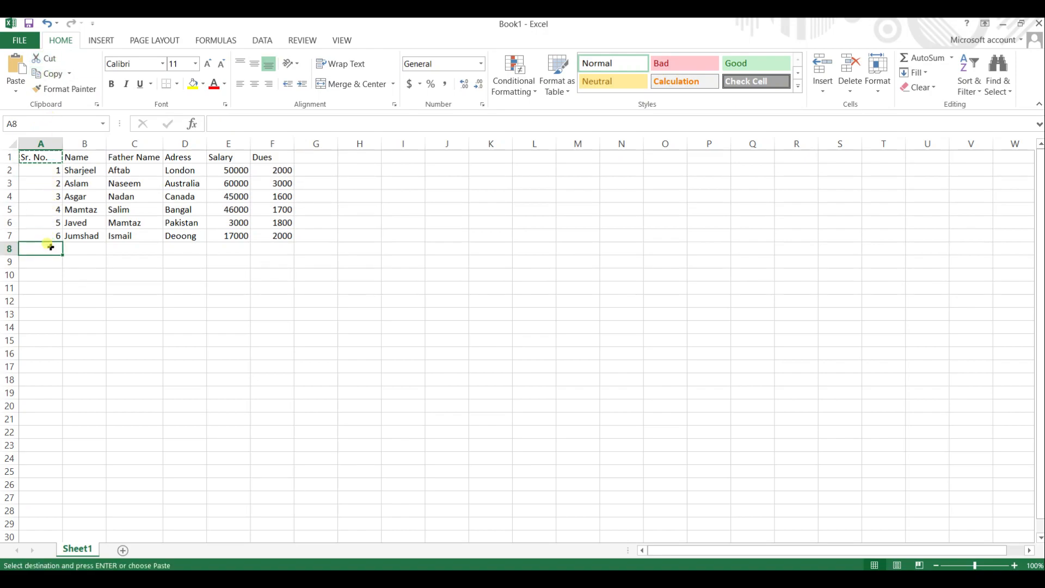
left_click(46, 248)
right_click(46, 248)
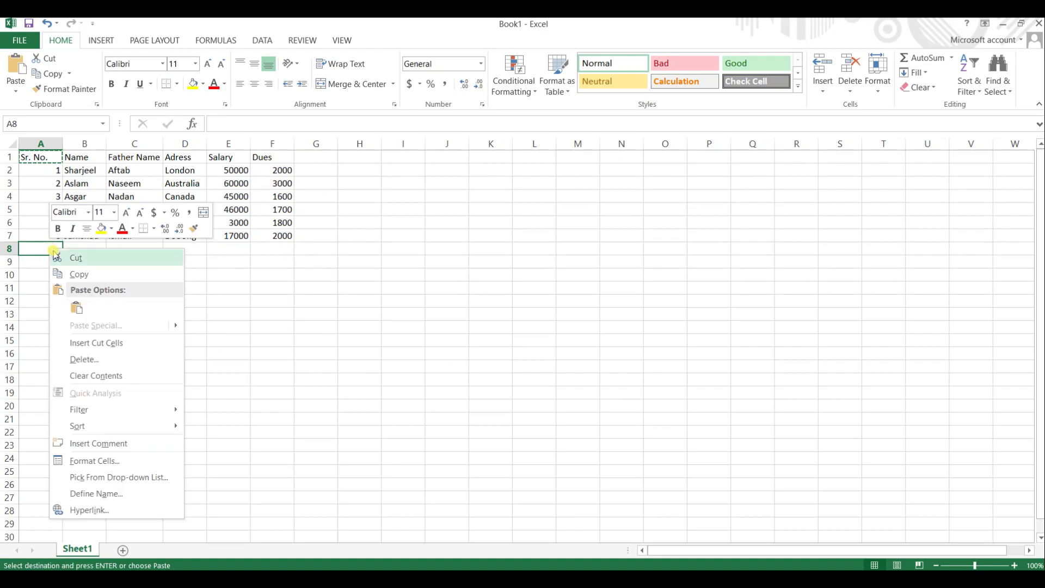
left_click(75, 306)
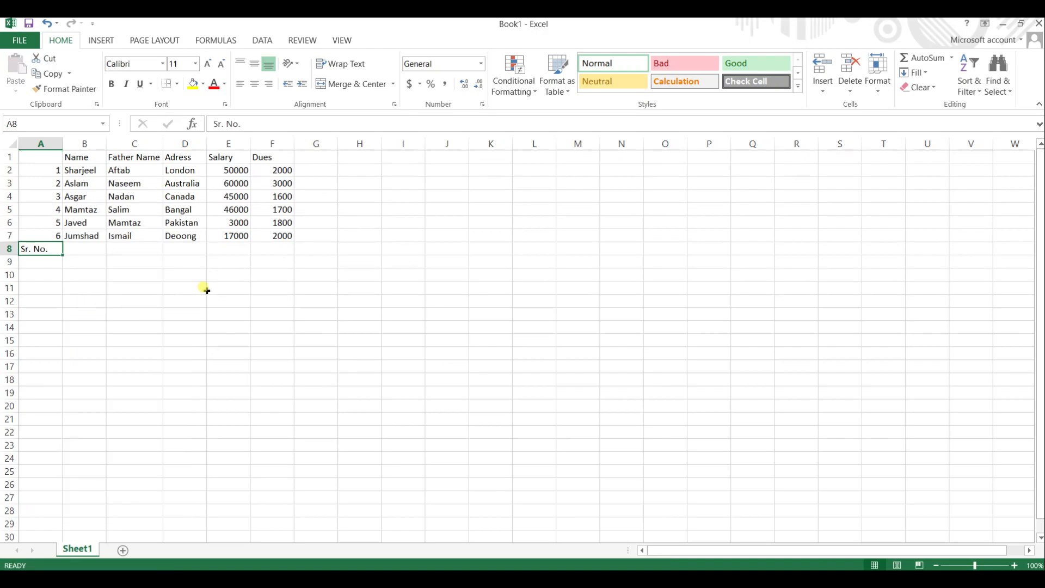
key("ctrl+z")
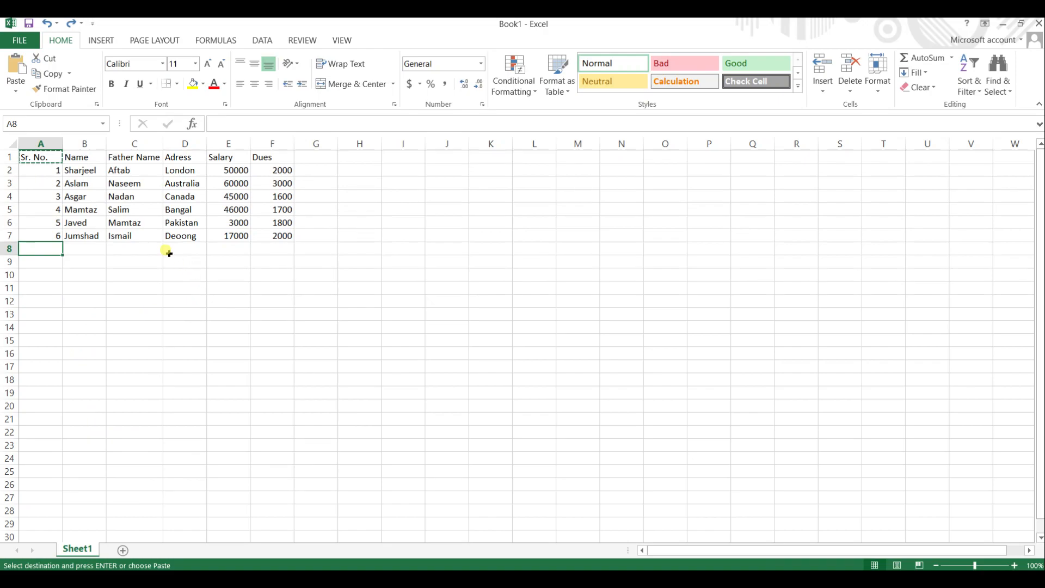
key("Escape")
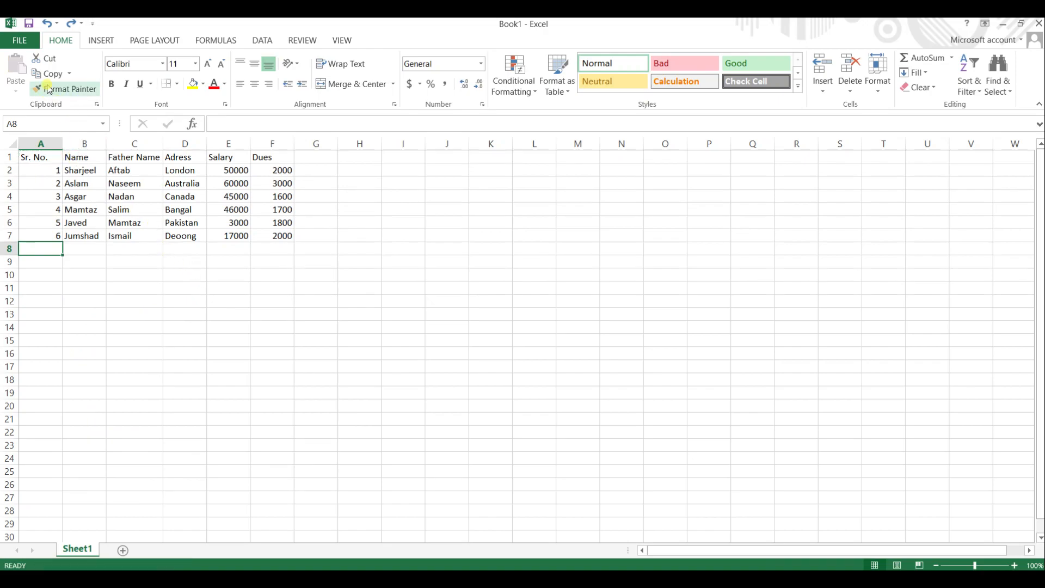
left_click(71, 75)
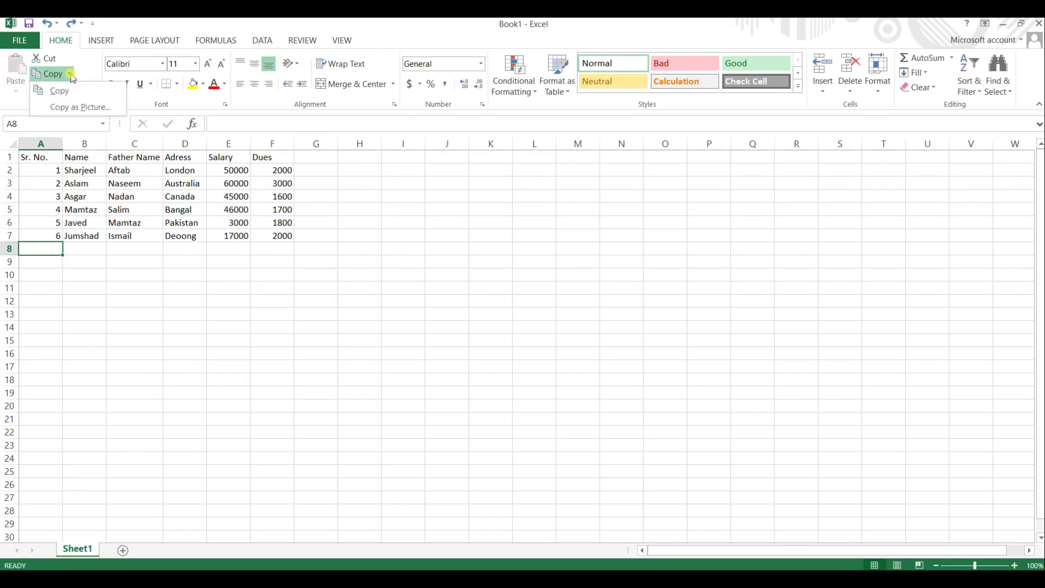
left_click(71, 75)
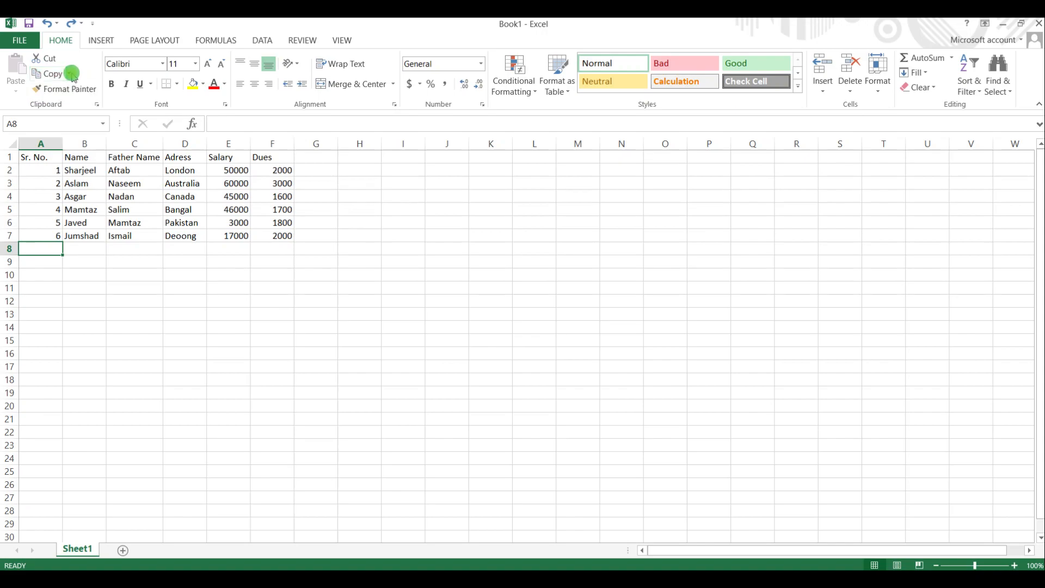
left_click(73, 75)
left_click(82, 102)
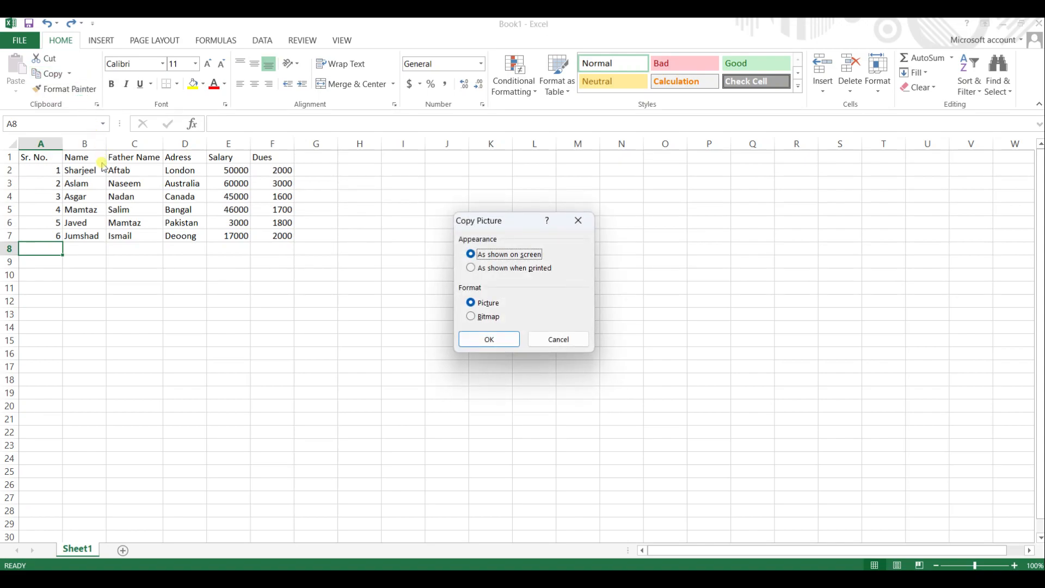
left_click(567, 221)
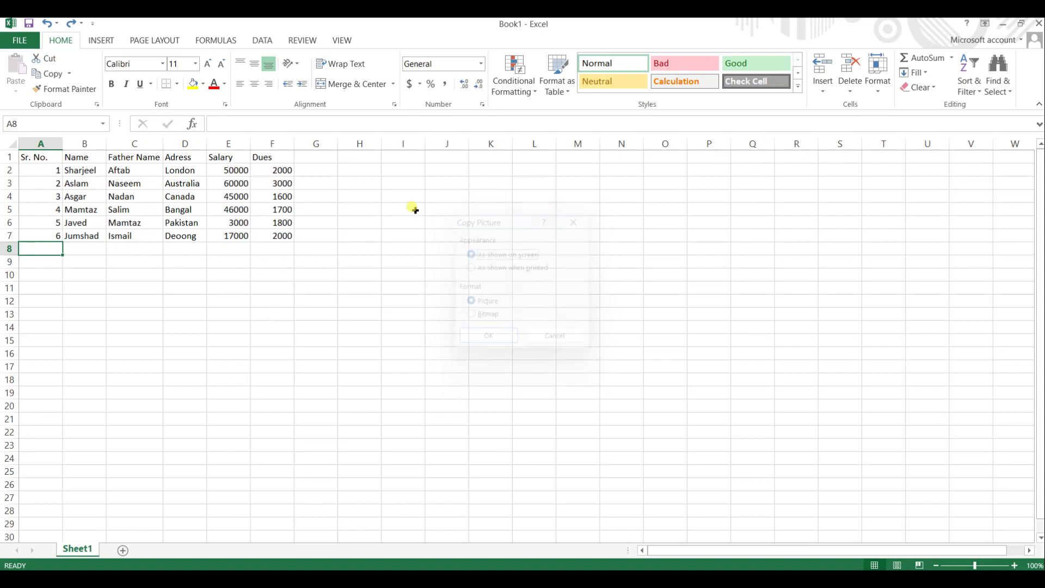
Step: Copy the table in A1:F7 as a picture, as shown on screen, and paste it at cell I7
left_click_drag(48, 163, 286, 236)
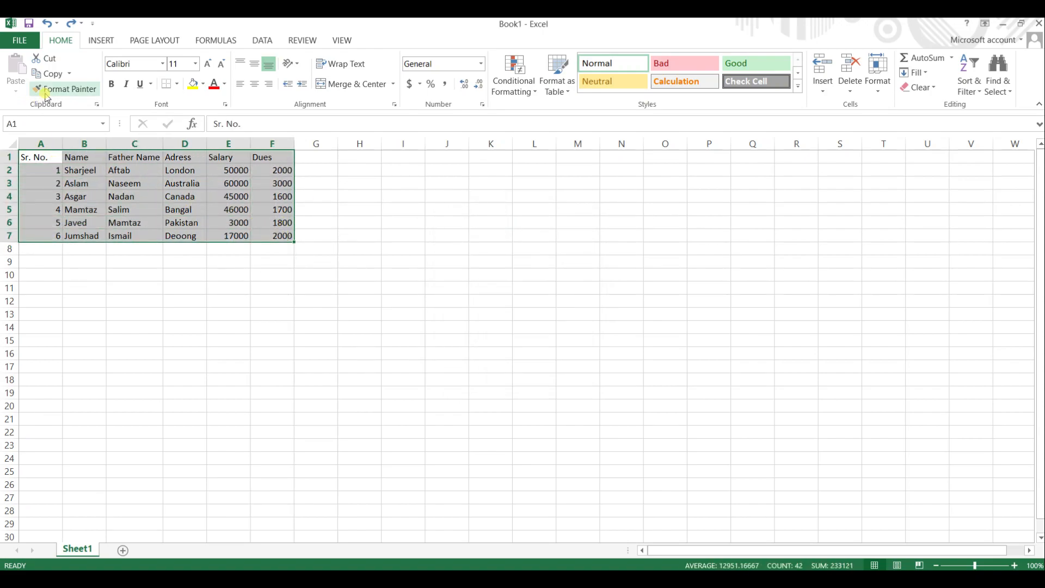
left_click(69, 74)
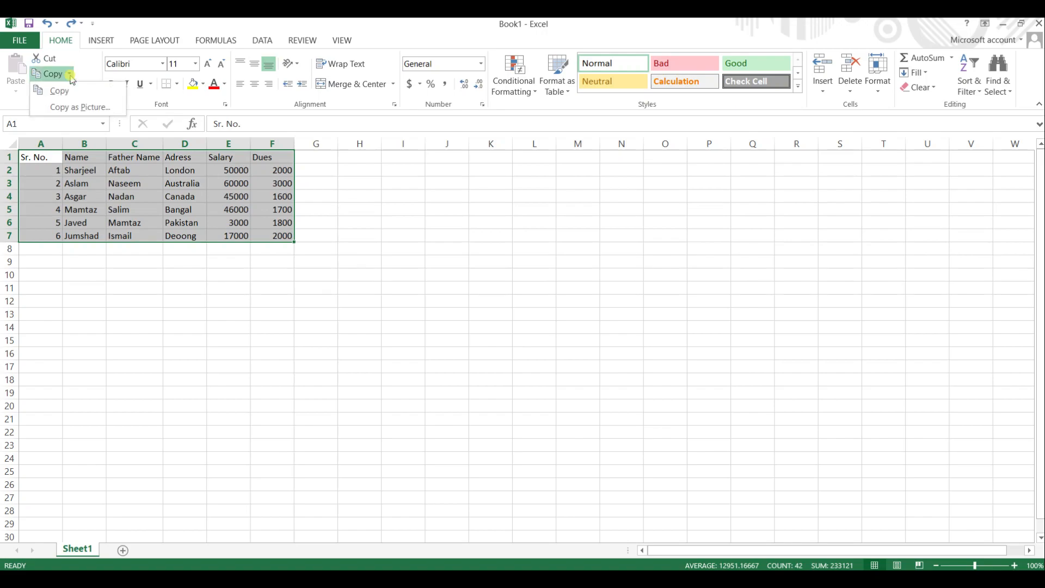
left_click(87, 107)
left_click(509, 336)
right_click(420, 234)
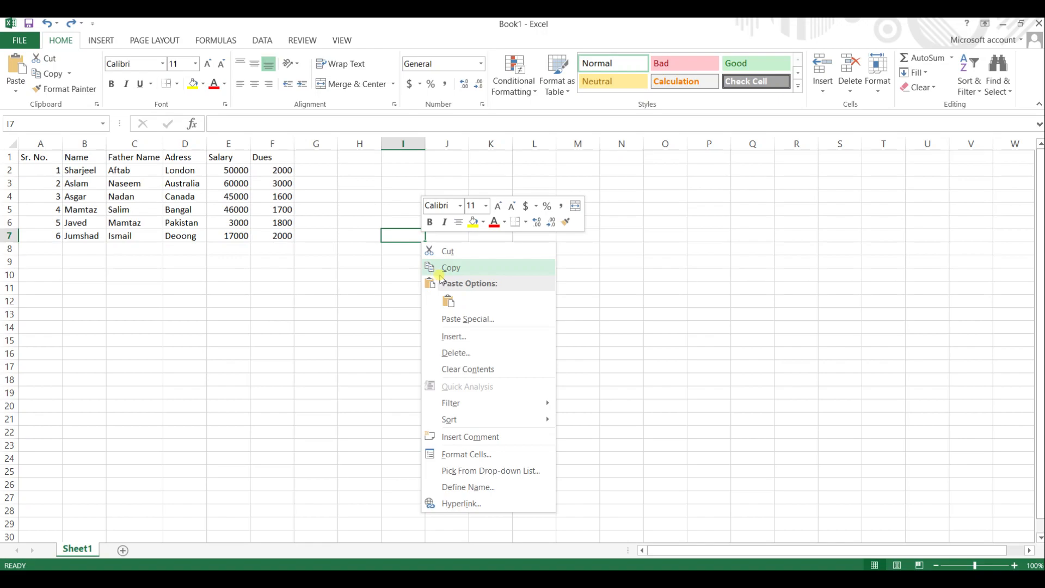
left_click(457, 304)
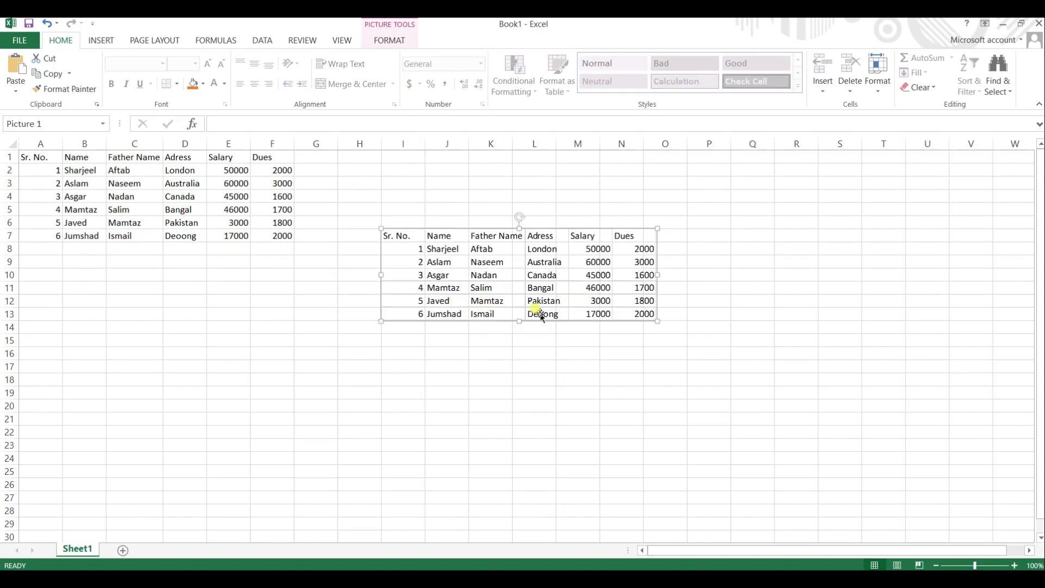
Step: Reduce the height of the pasted table picture slightly and delete the picture
mouse_move(519, 323)
left_mouse_down()
mouse_move(518, 264)
mouse_move(532, 310)
left_mouse_up()
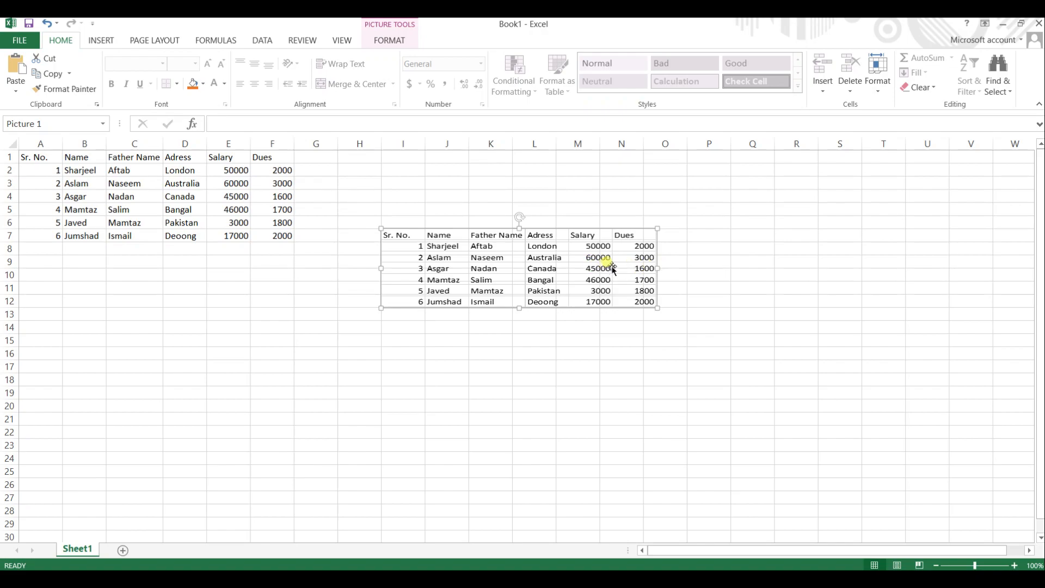
key("Delete")
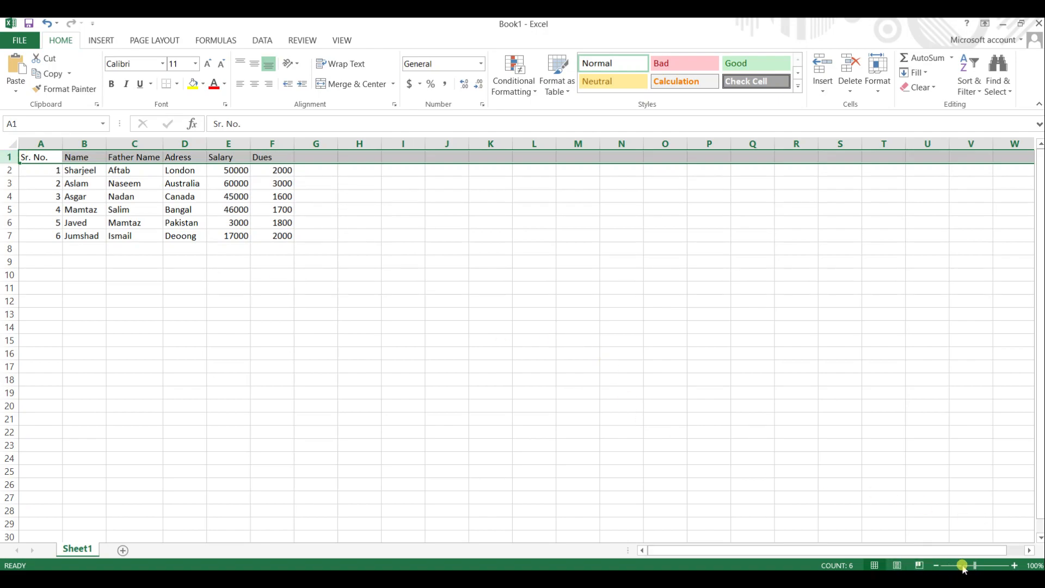
Step: Make the column headings in cells A1:F1 bold
left_click(991, 566)
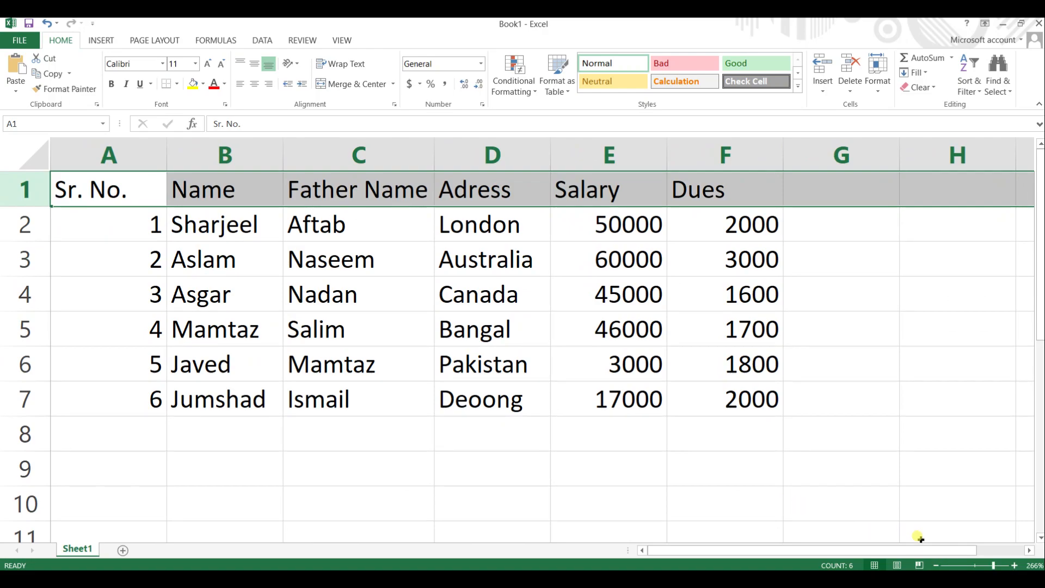
left_click(980, 566)
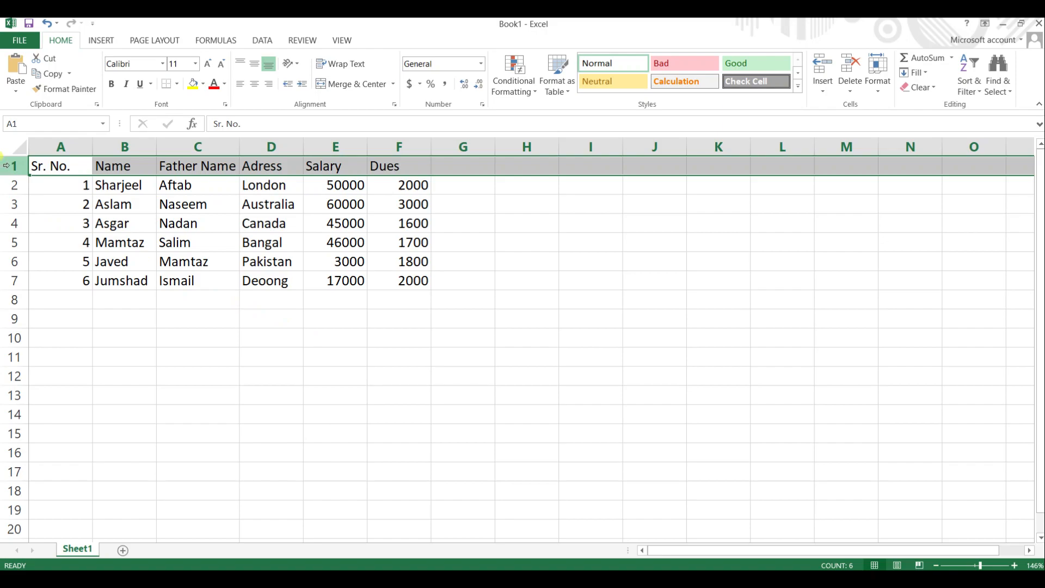
left_click(59, 168)
left_click(106, 261)
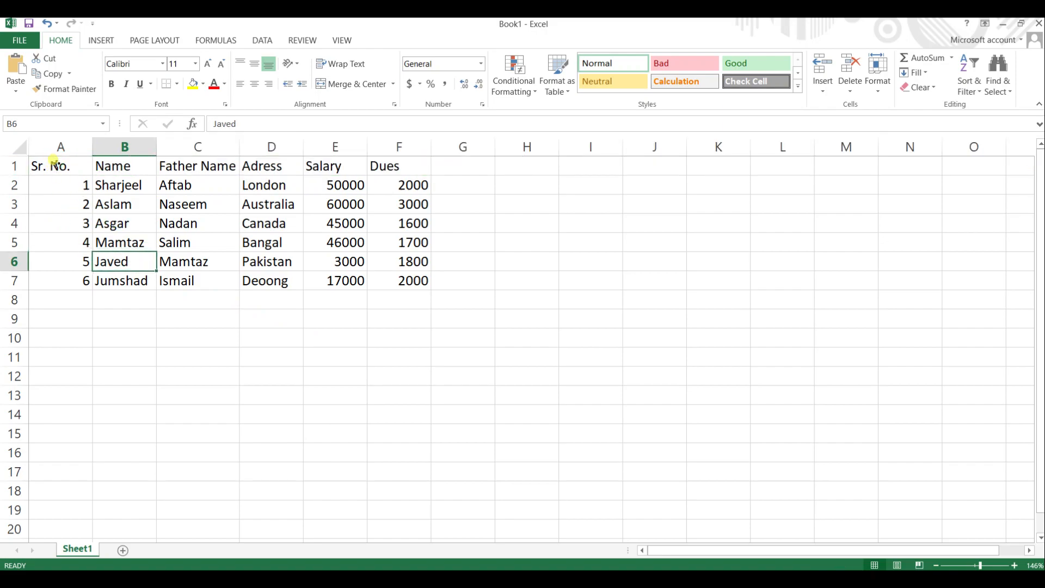
left_click(85, 168)
left_click_drag(82, 165, 420, 164)
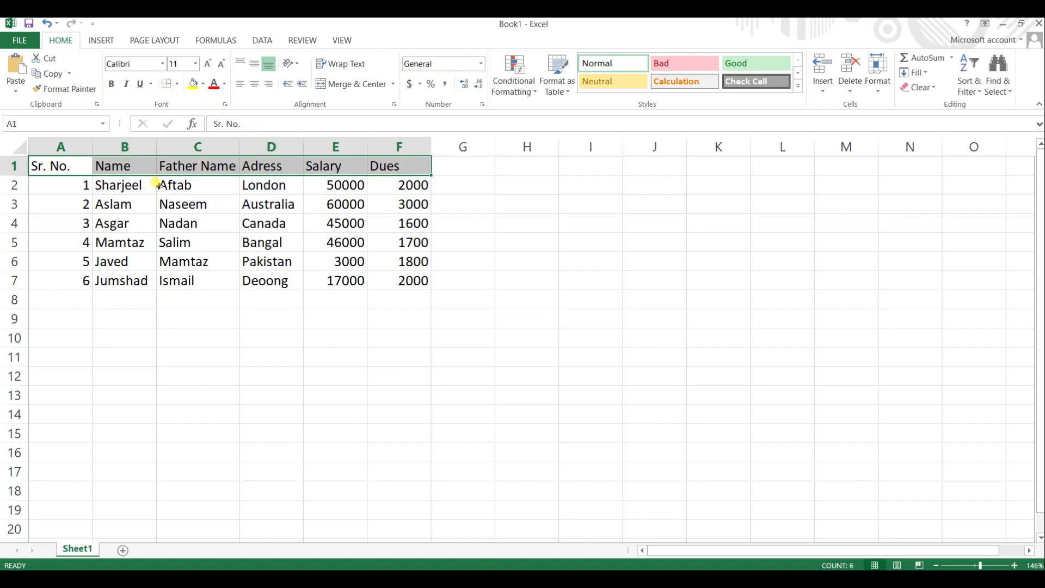
key("ctrl+b")
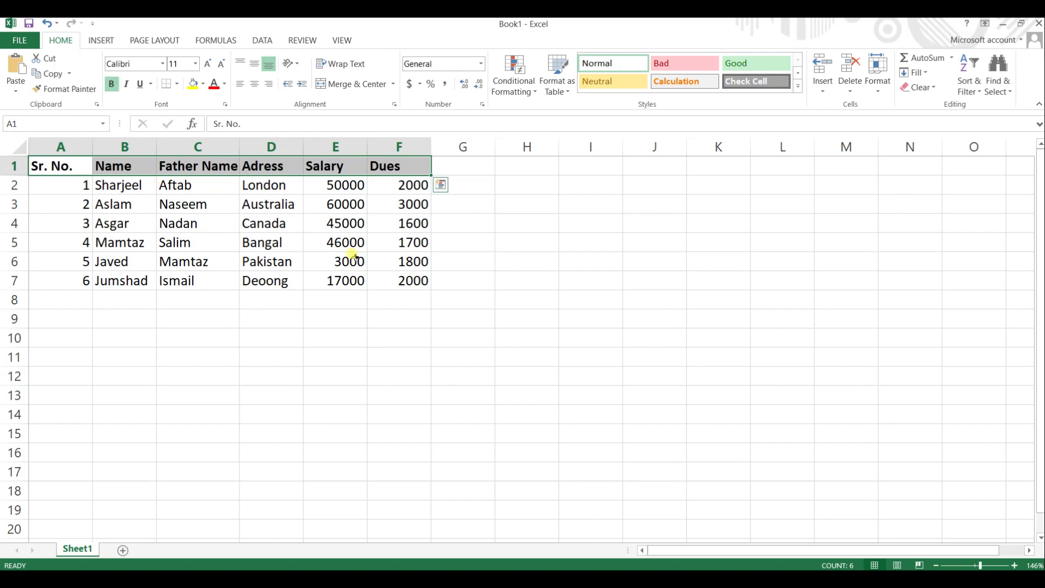
left_click(162, 63)
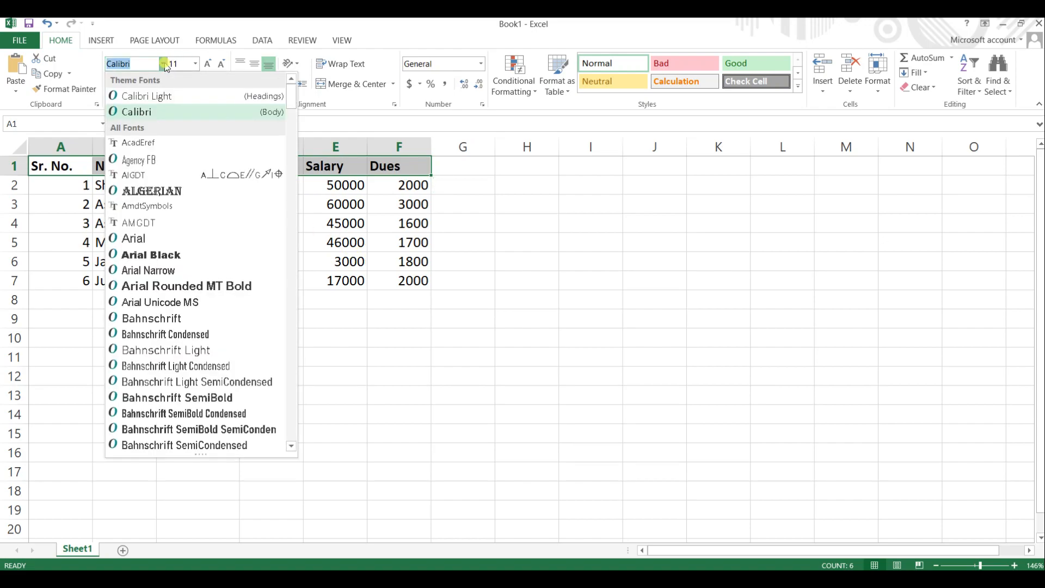
left_click(133, 65)
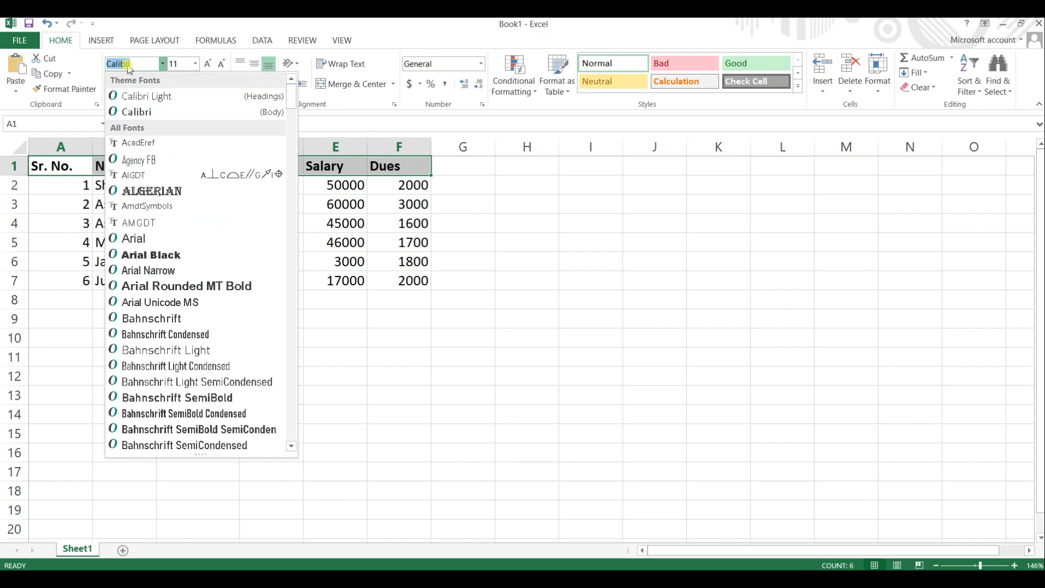
left_click(177, 69)
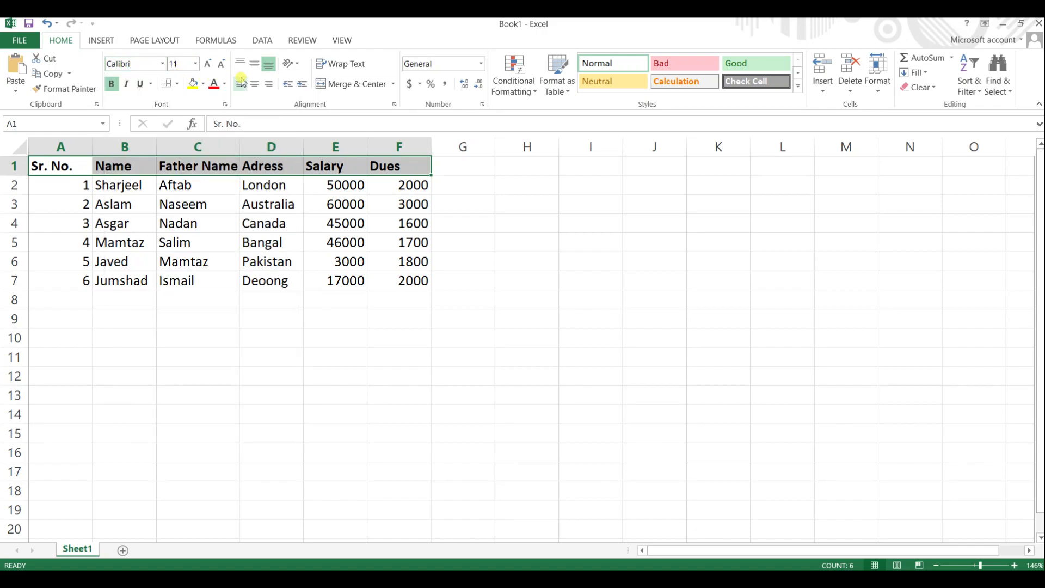
Step: Increase the font size of the column headings in A1:F1 to 12
left_click(208, 64)
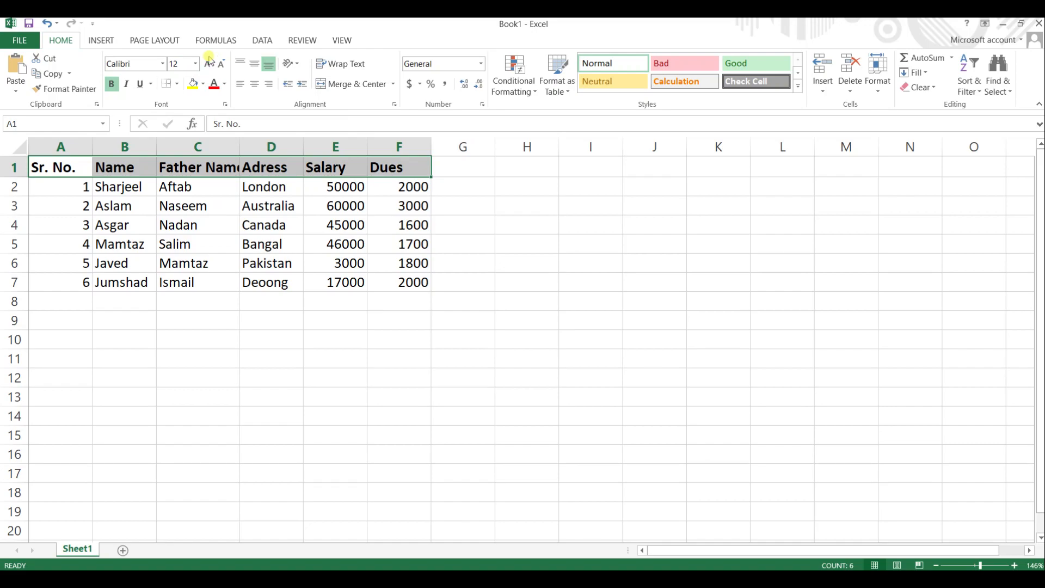
left_click(203, 84)
left_click(205, 87)
left_click(369, 220)
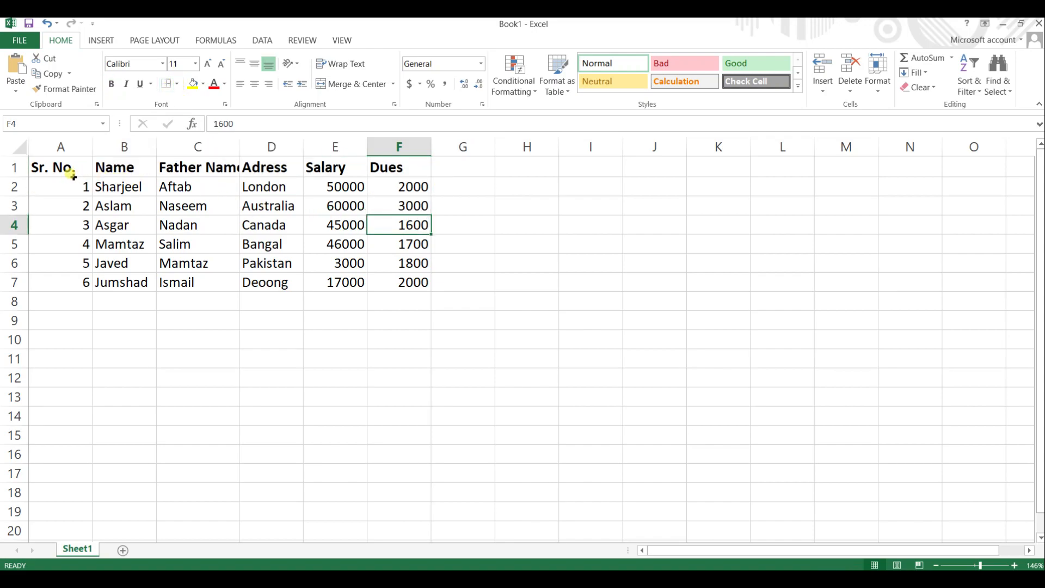
Step: Apply All Borders to the whole table in cells A1:F7
left_click_drag(64, 161, 404, 271)
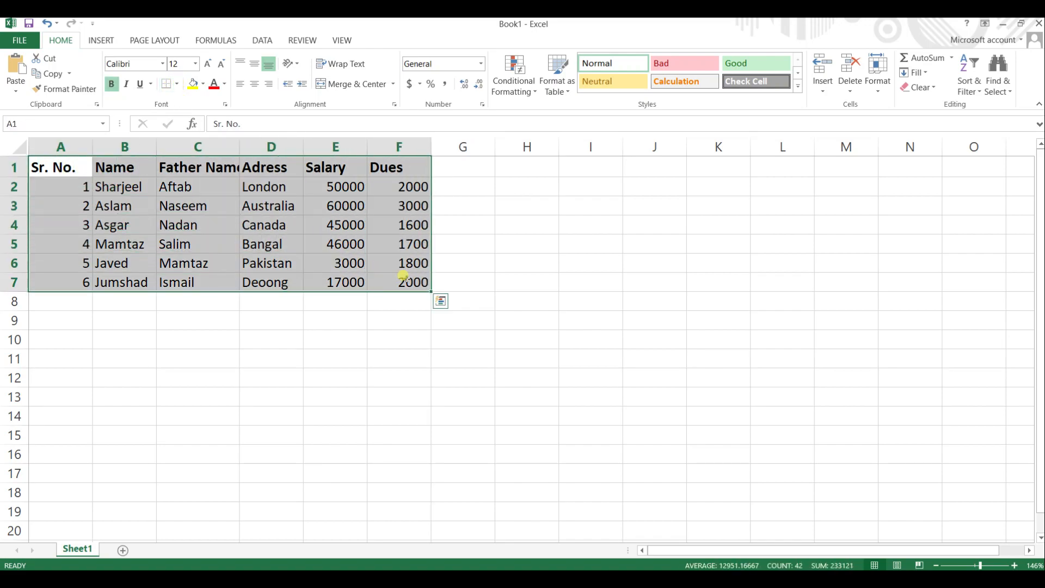
left_click(176, 84)
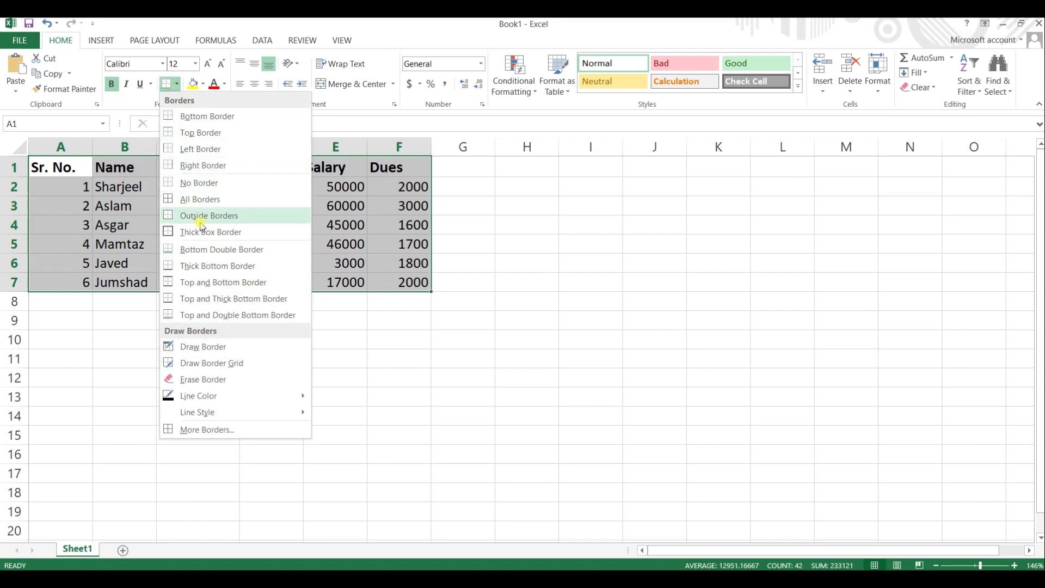
left_click(201, 201)
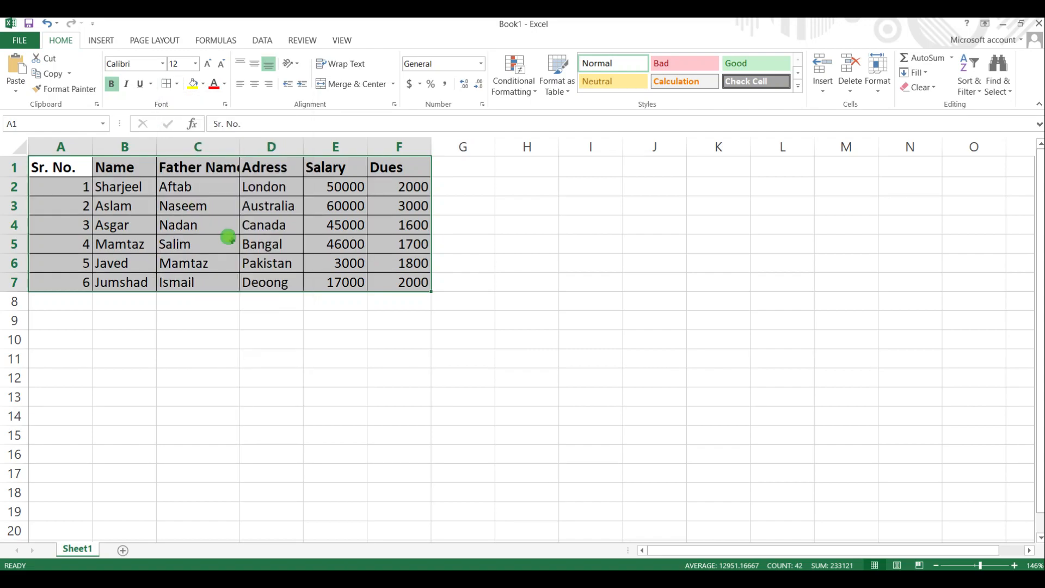
Step: Choose a border line color and draw a border around the empty row A8:F8 below the table
left_click(178, 85)
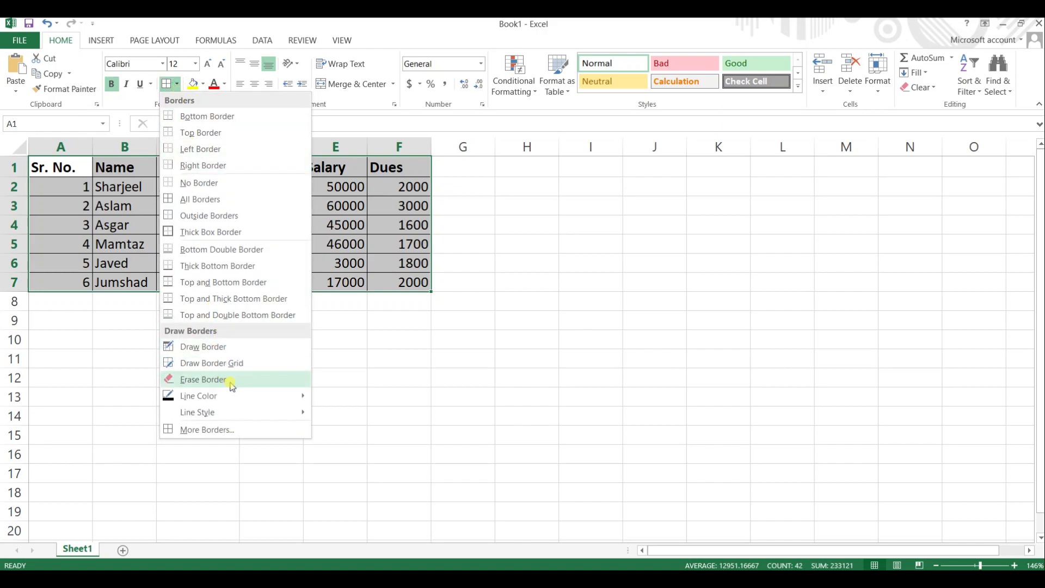
mouse_move(269, 396)
left_click(348, 397)
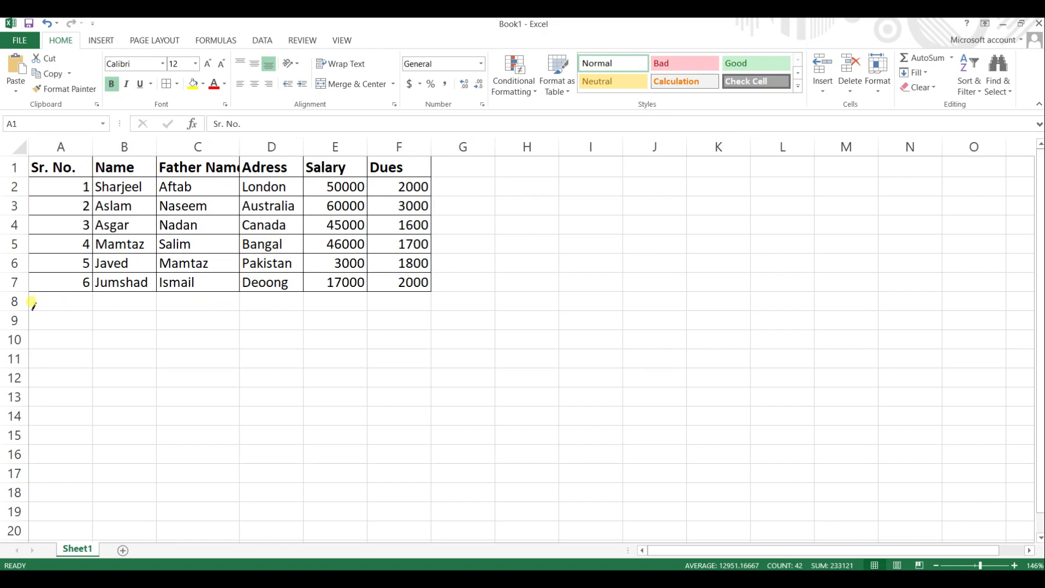
left_click_drag(30, 299, 385, 297)
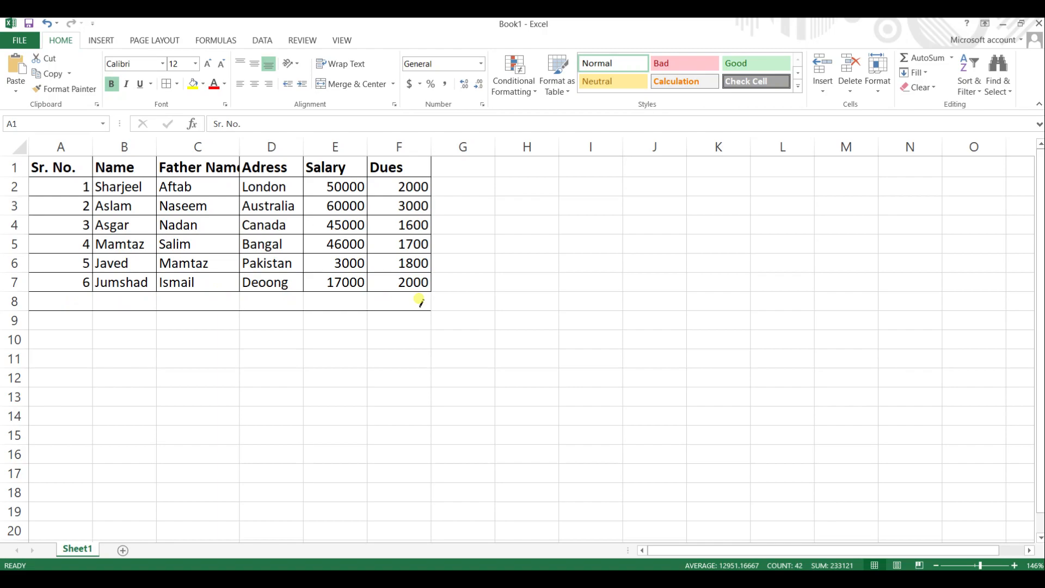
Step: Try drawing borders by hand over the existing table in A1:F7 and along its last data row
left_click(177, 83)
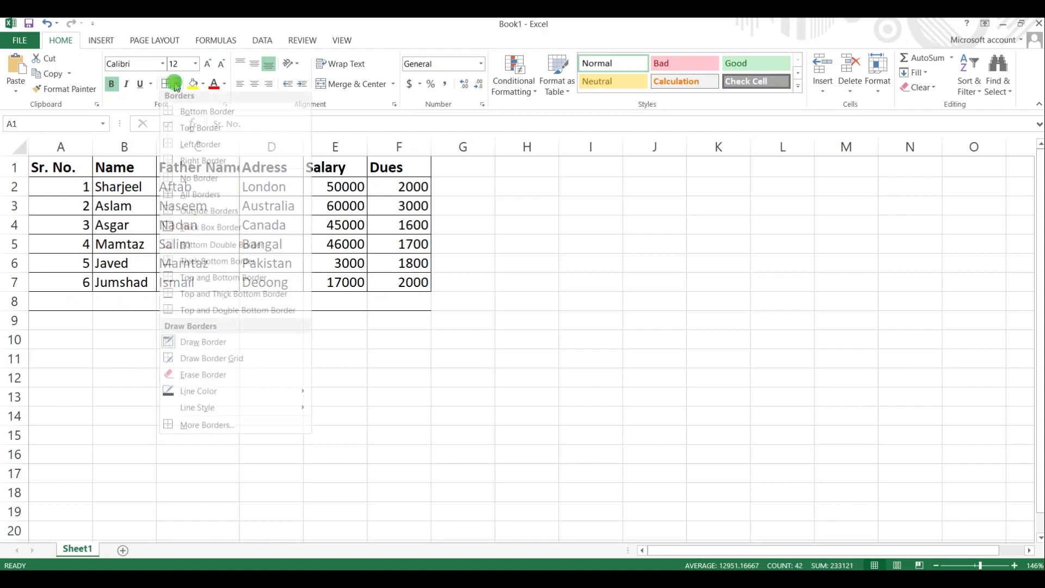
left_click(216, 353)
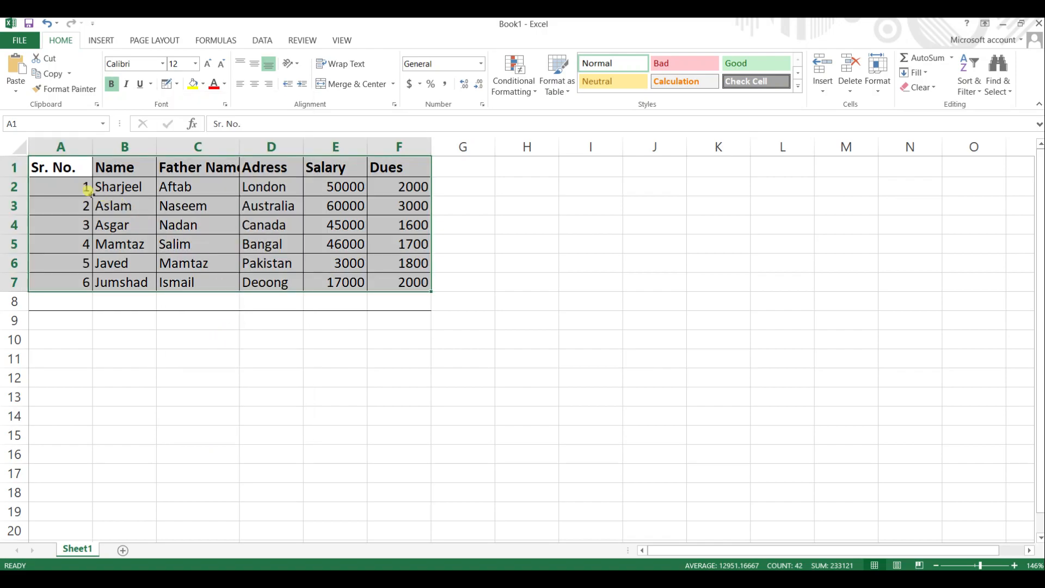
left_click_drag(33, 155, 395, 276)
left_click(166, 85)
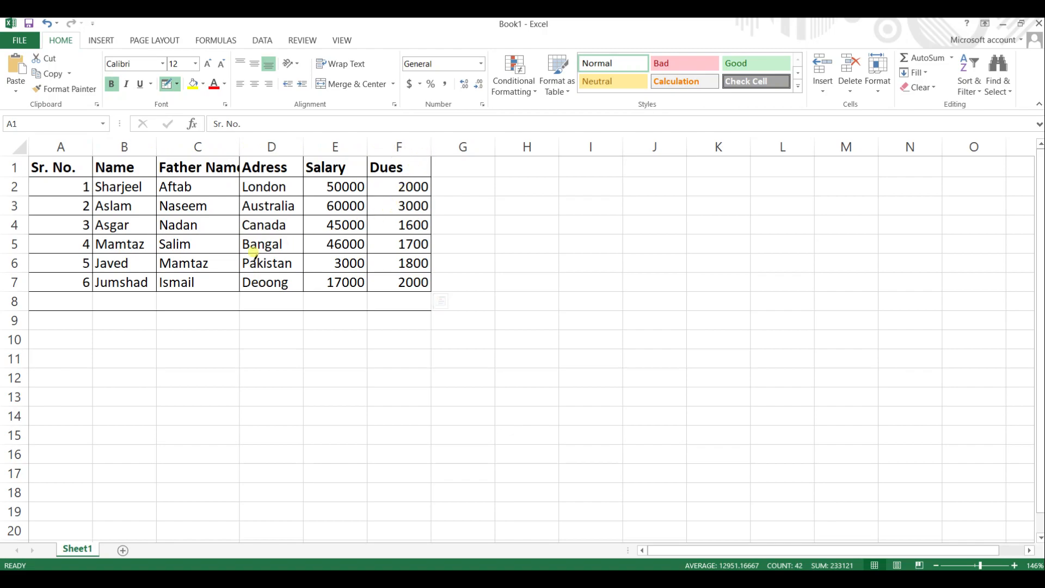
left_click(71, 281)
left_click(103, 283)
left_click(202, 276)
Step: Draw a border grid across the empty row A8:F8, undoing the stray borders drawn in column G, and leave border drawing
left_click(176, 85)
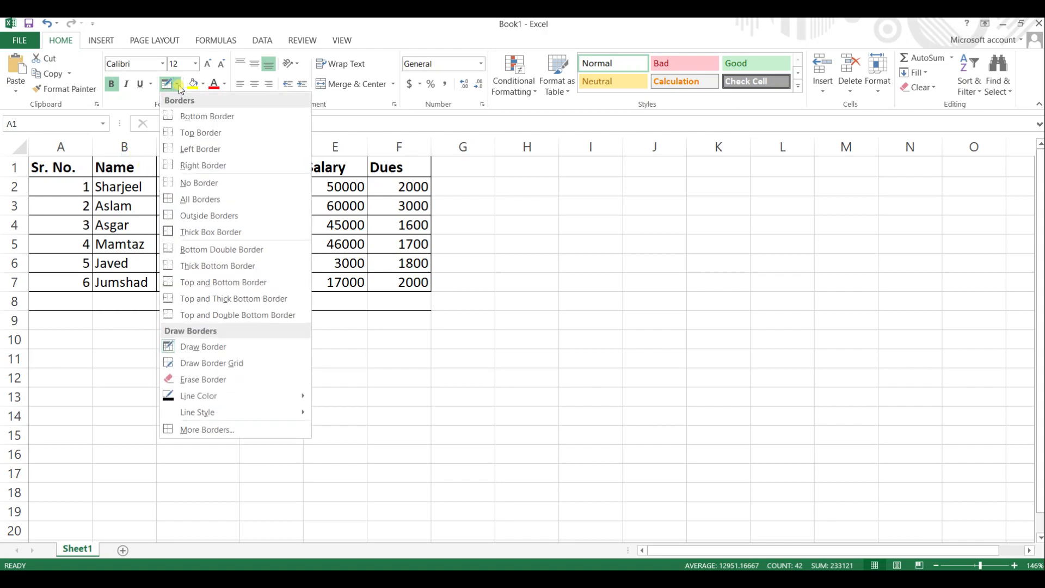
left_click(211, 364)
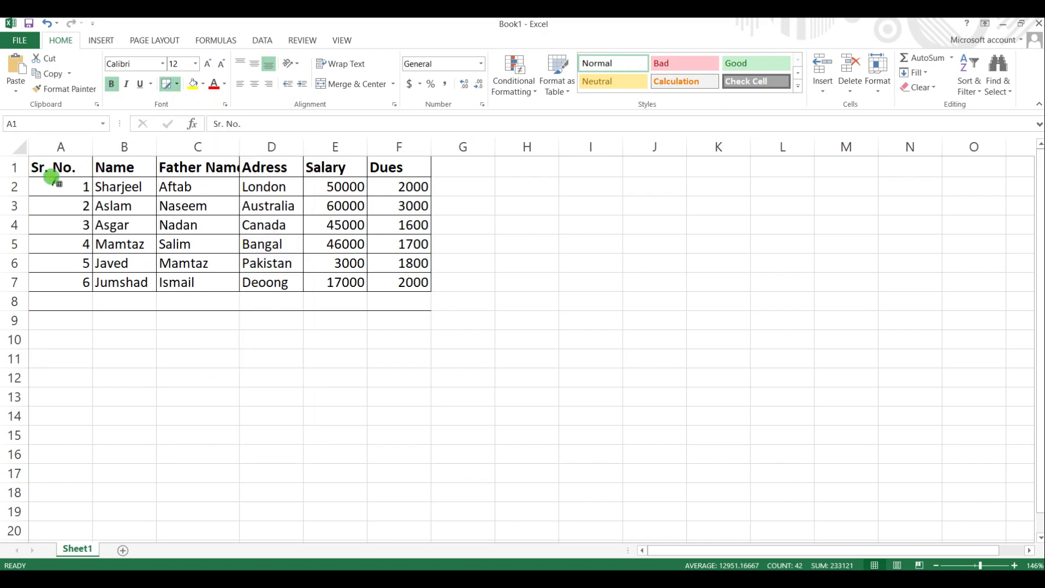
mouse_move(434, 285)
left_mouse_down()
mouse_move(433, 271)
mouse_move(490, 250)
left_mouse_up()
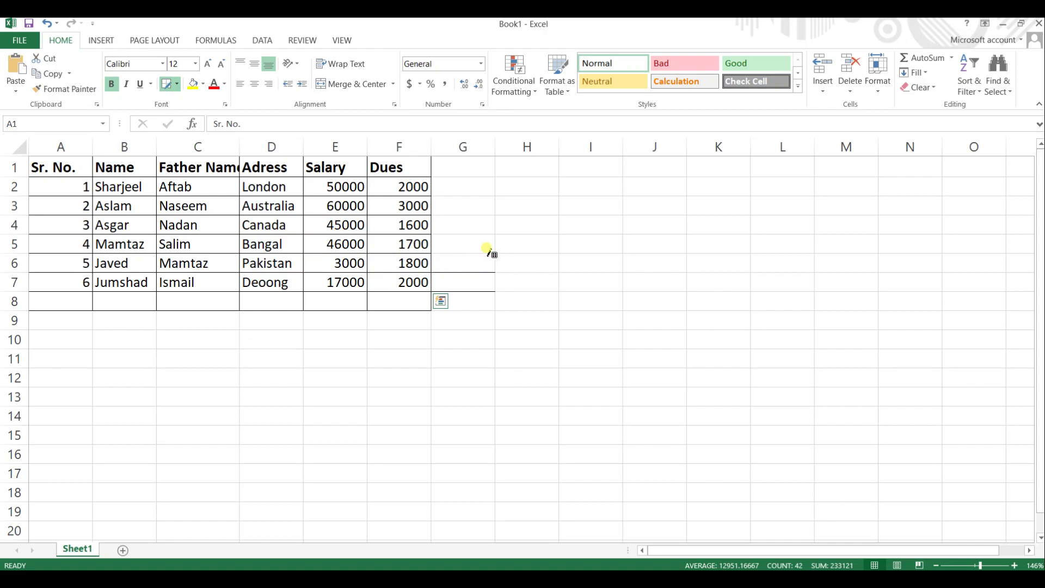
key("ctrl+z")
key("ctrl+z")
key("ctrl+z")
key("Escape")
left_click(310, 276)
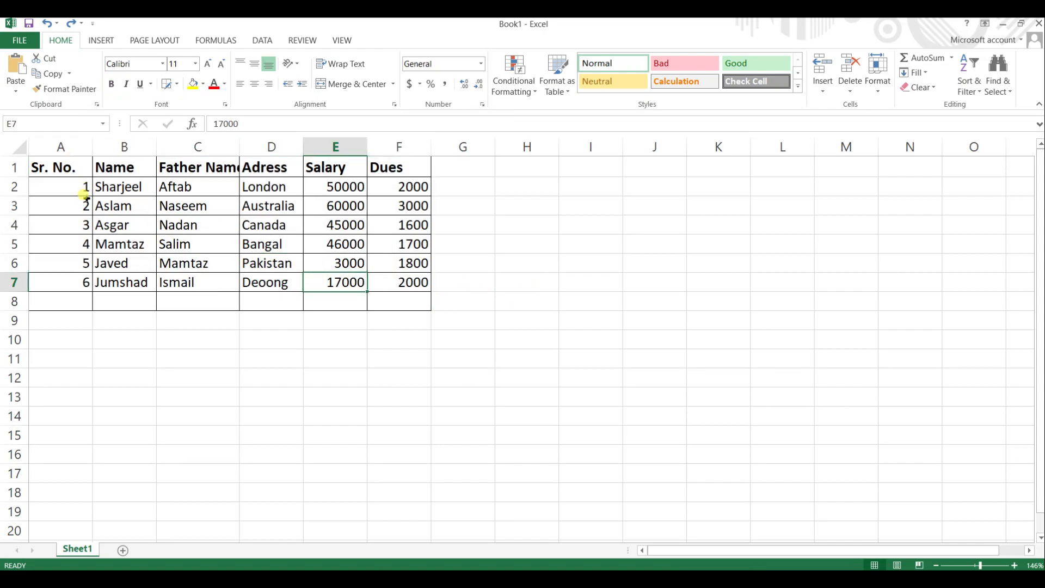
Step: Center the contents of column A horizontally, after trying left alignment
left_click(68, 146)
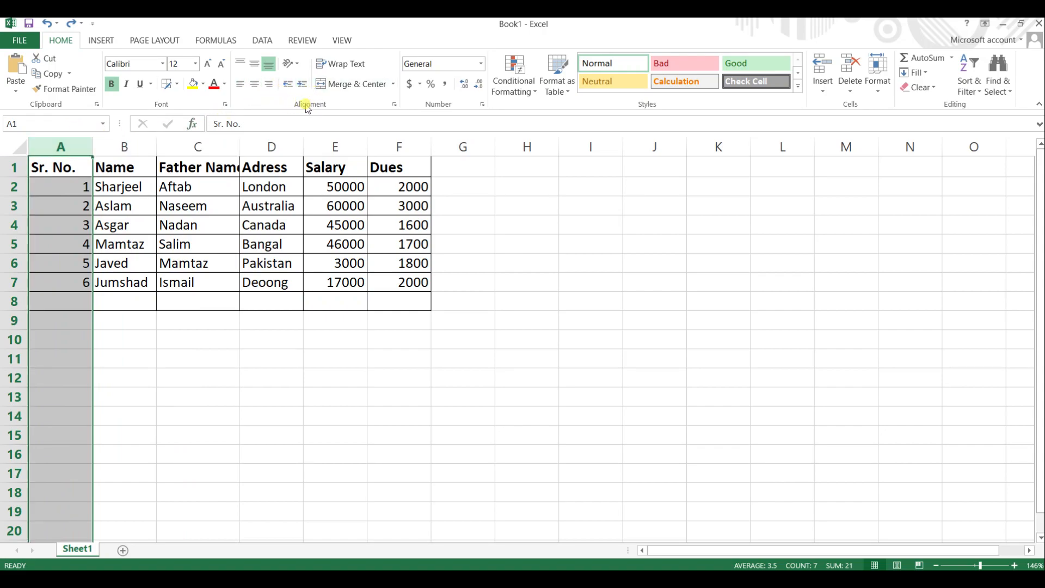
left_click(243, 88)
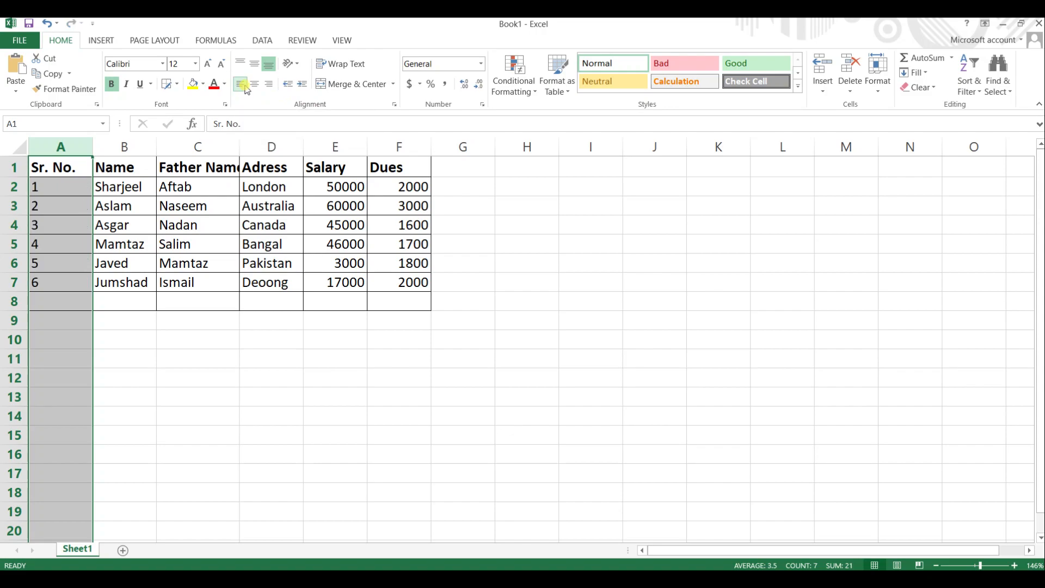
left_click(255, 84)
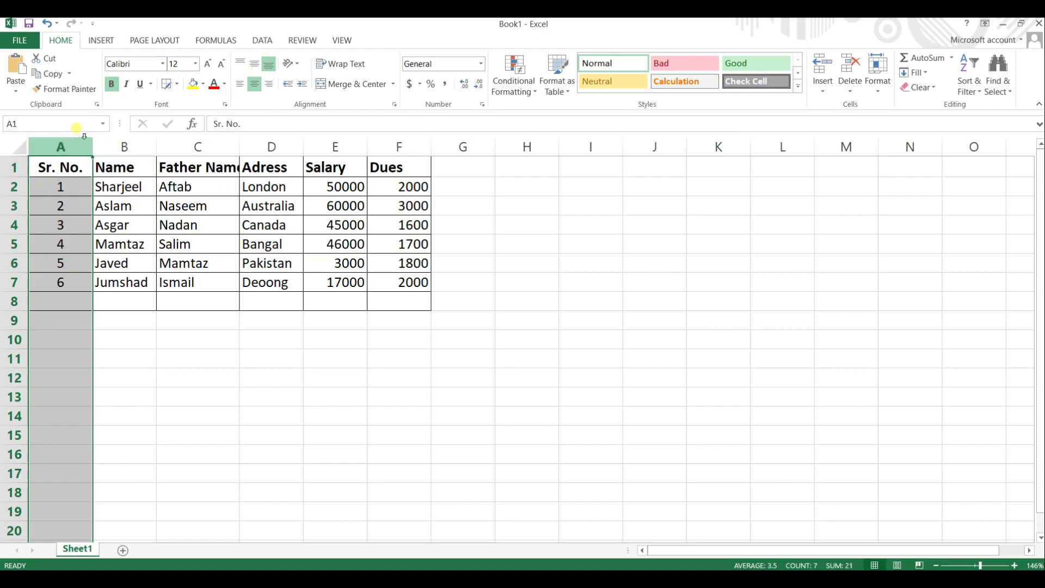
Step: AutoFit column A to its contents, and set its column width to 7
left_click_drag(93, 143, 93, 143)
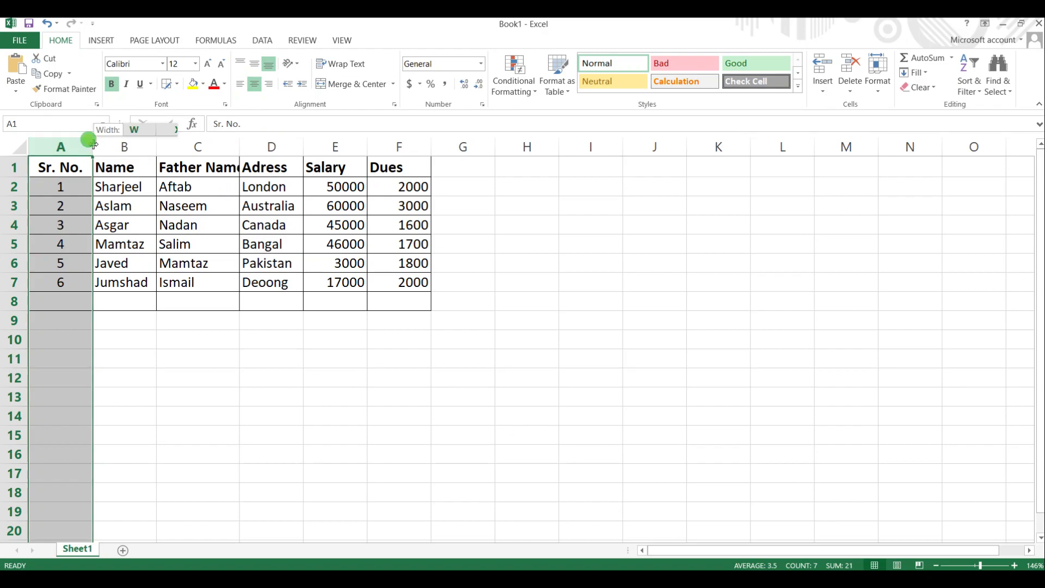
double_click(93, 143)
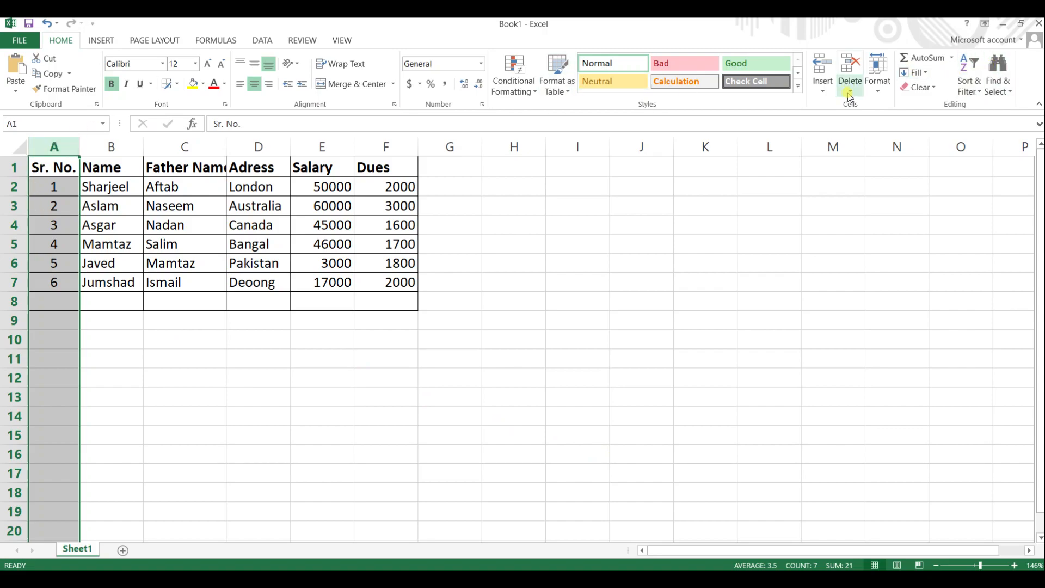
left_click(877, 87)
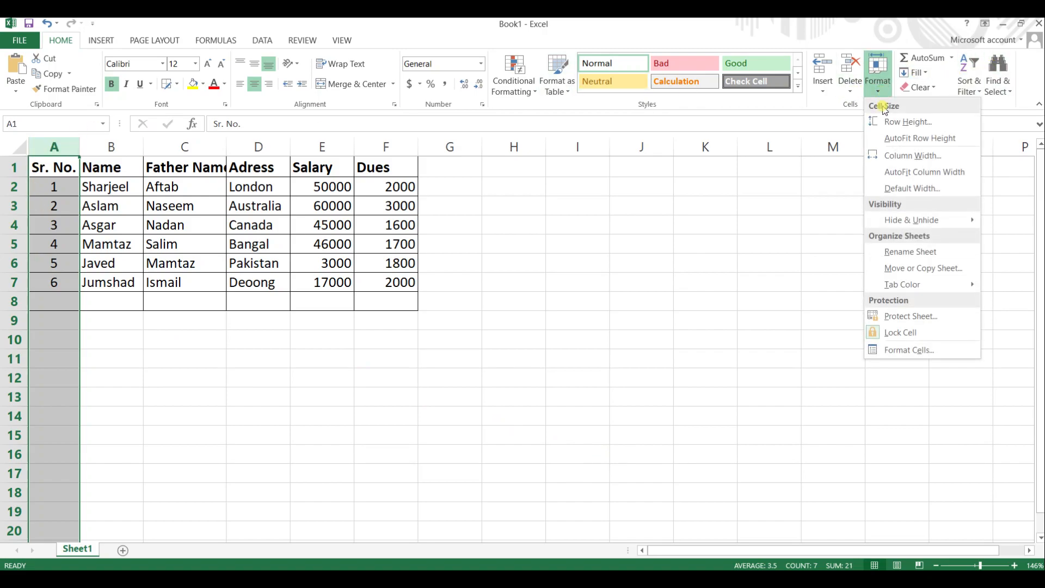
left_click(903, 156)
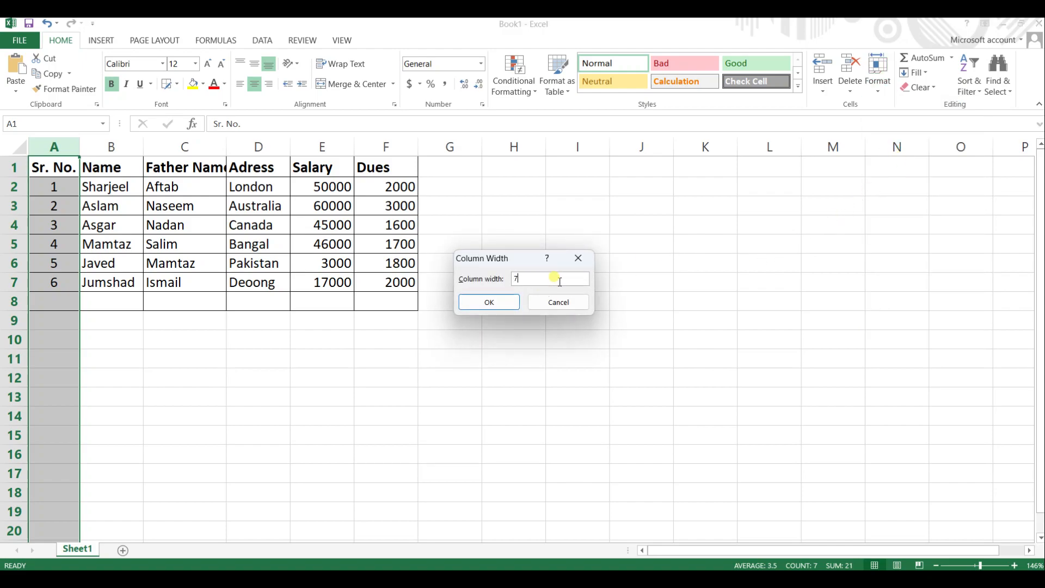
left_click(511, 304)
Step: AutoFit column C so that the heading Father Name fits in its cell
left_click(130, 249)
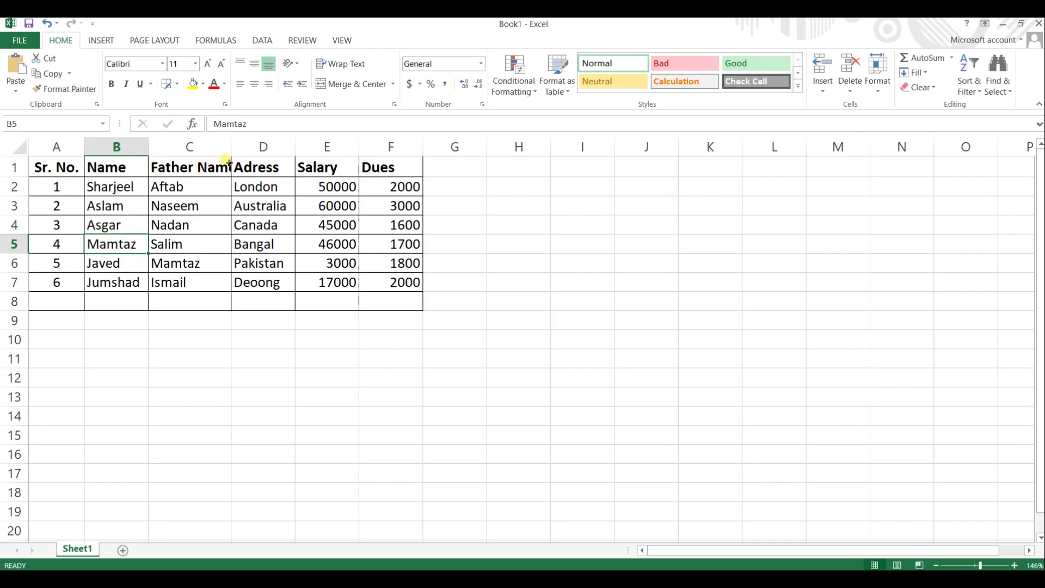
double_click(231, 142)
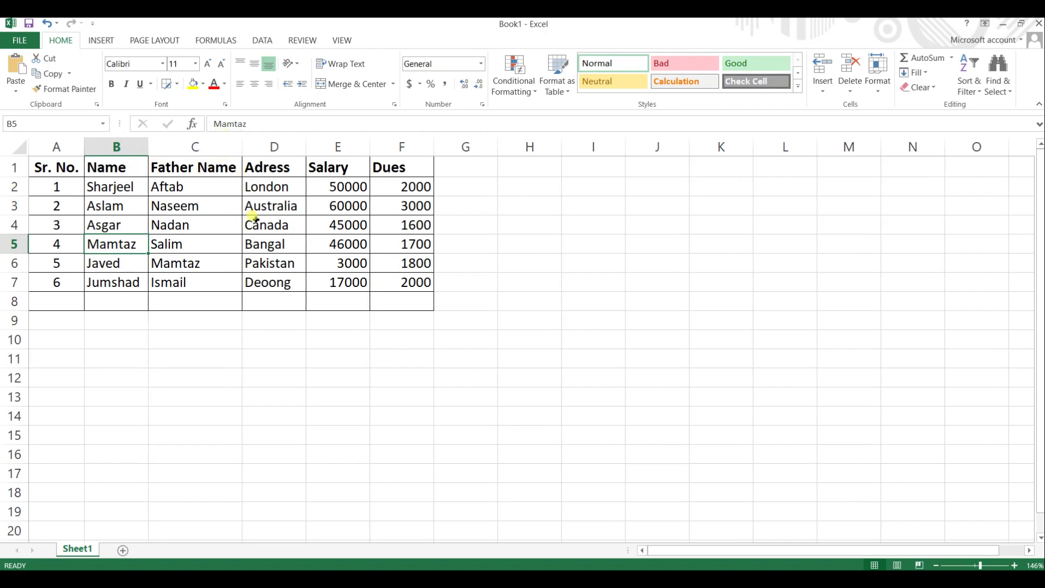
left_click(256, 222)
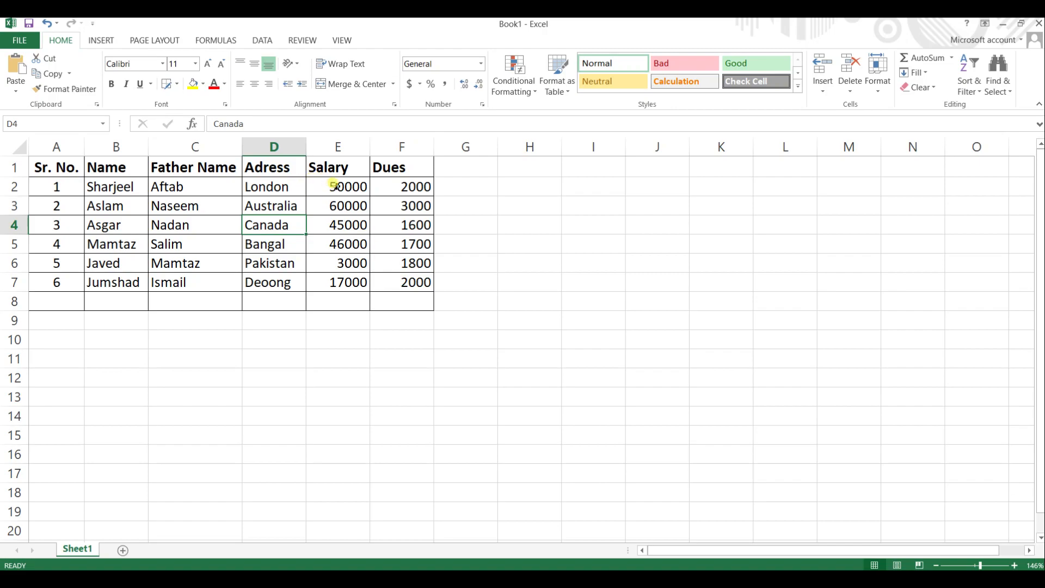
Step: Left-align the Salary and Dues figures in cells E2:F7
left_click_drag(326, 182, 422, 280)
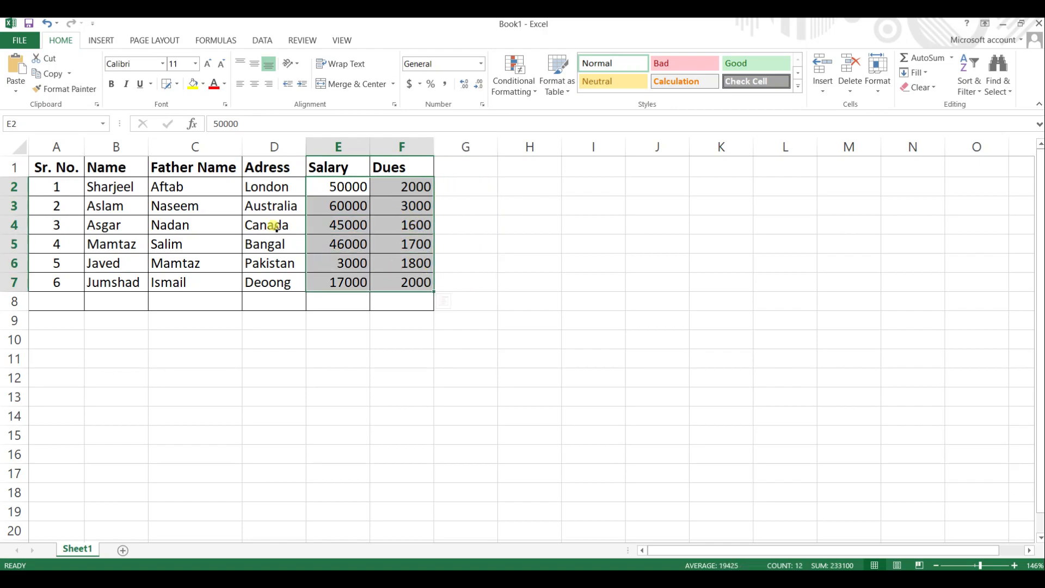
left_click(241, 85)
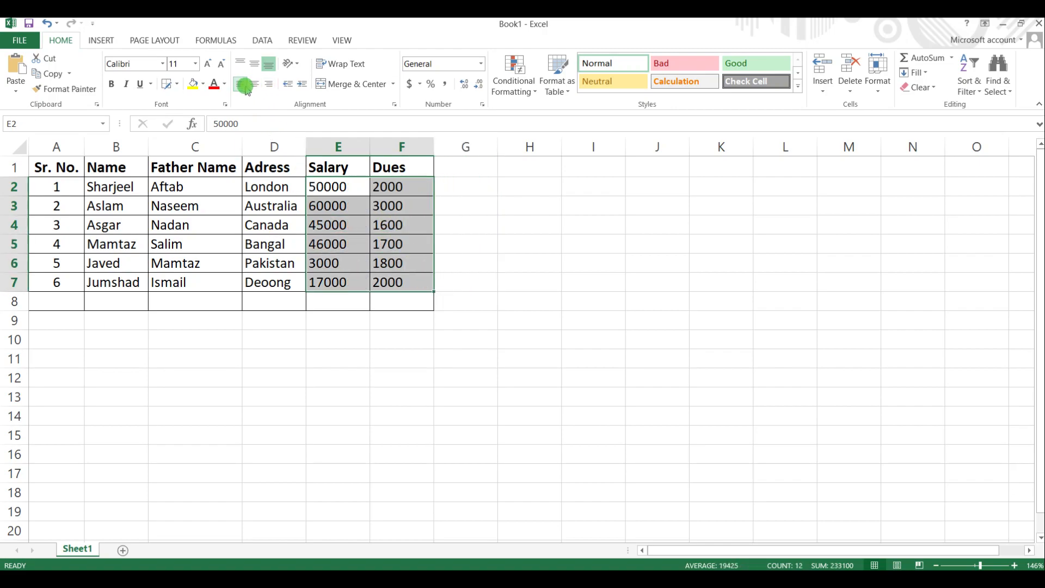
left_click_drag(440, 272, 460, 272)
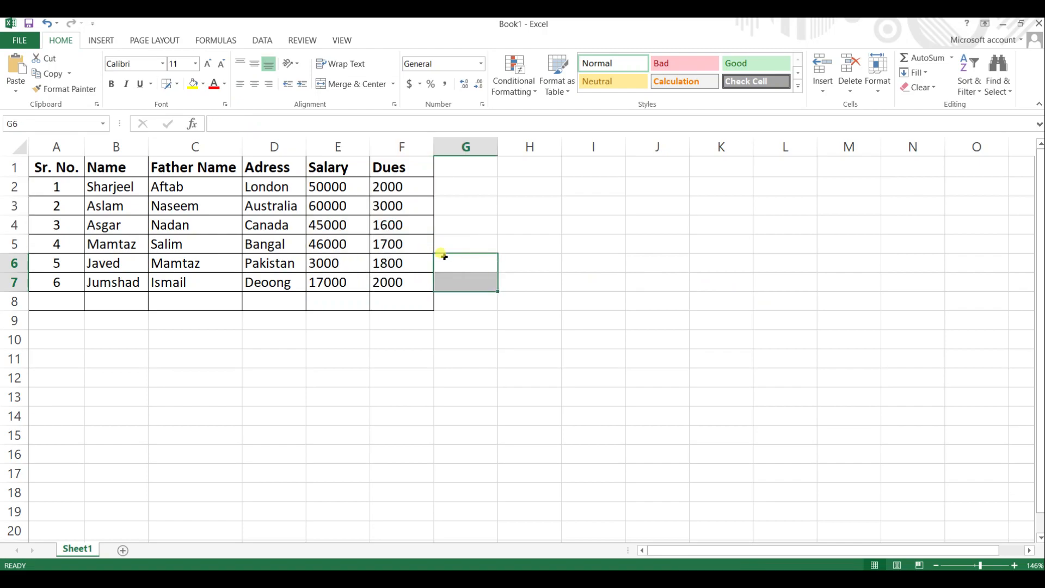
Step: Fill the column headings in cells A1:F1 with a light blue theme color
left_click_drag(49, 170, 386, 167)
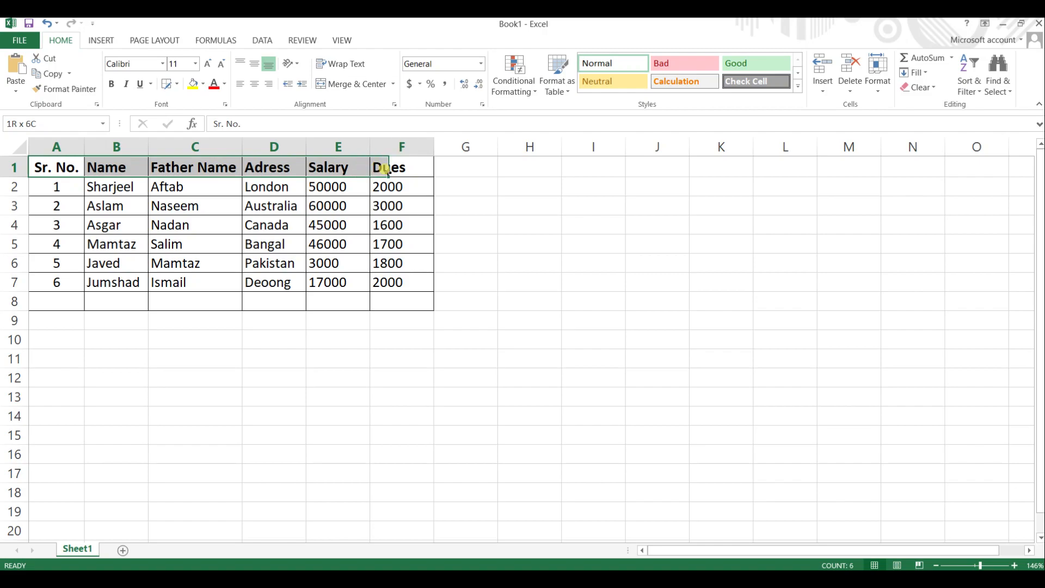
left_click(203, 84)
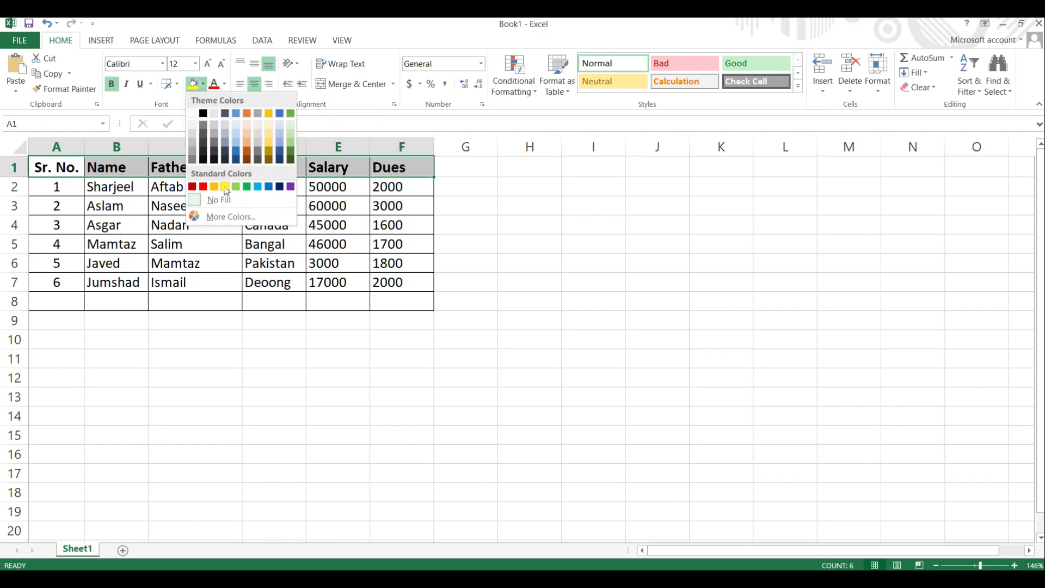
left_click(228, 129)
left_click(482, 237)
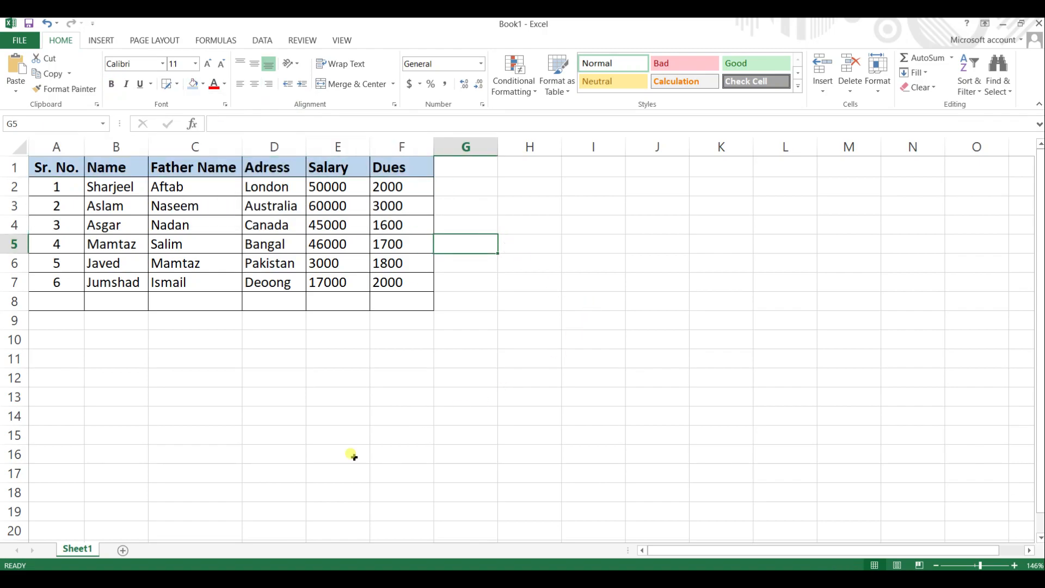
Step: Enter the label Total in cell E8 below the Salary figures
left_click(349, 304)
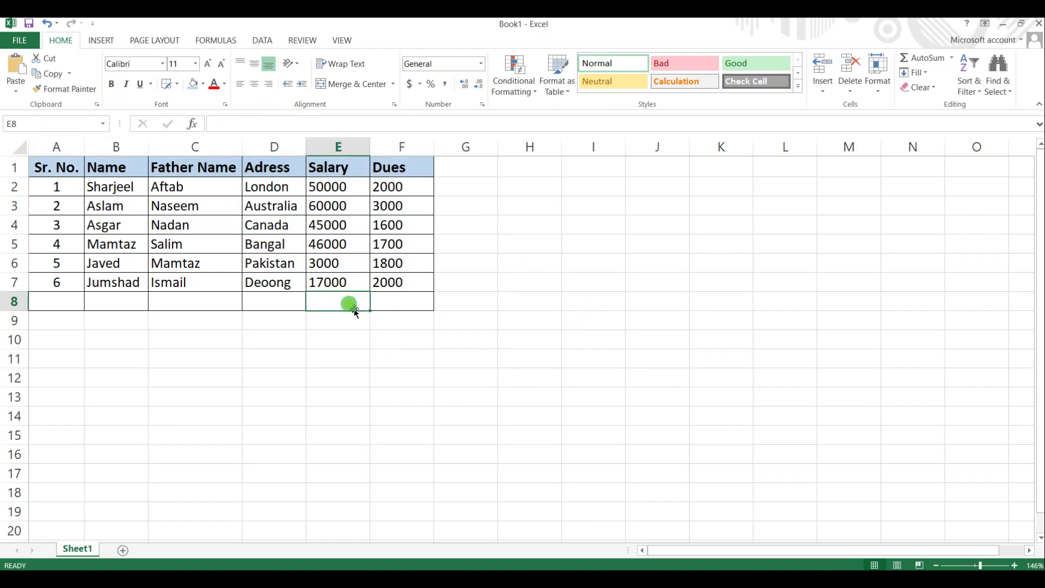
type("Total")
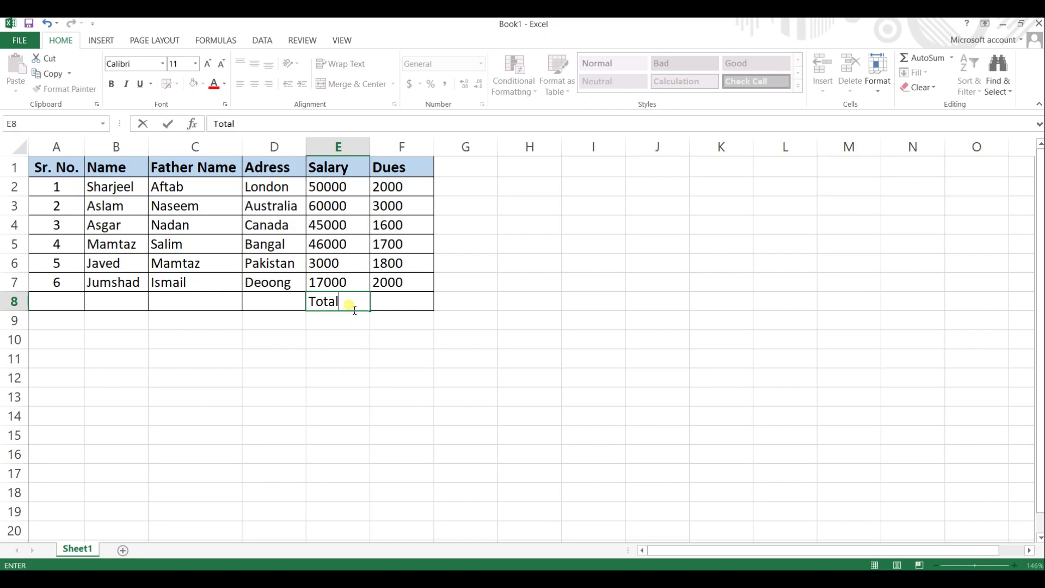
key("Tab")
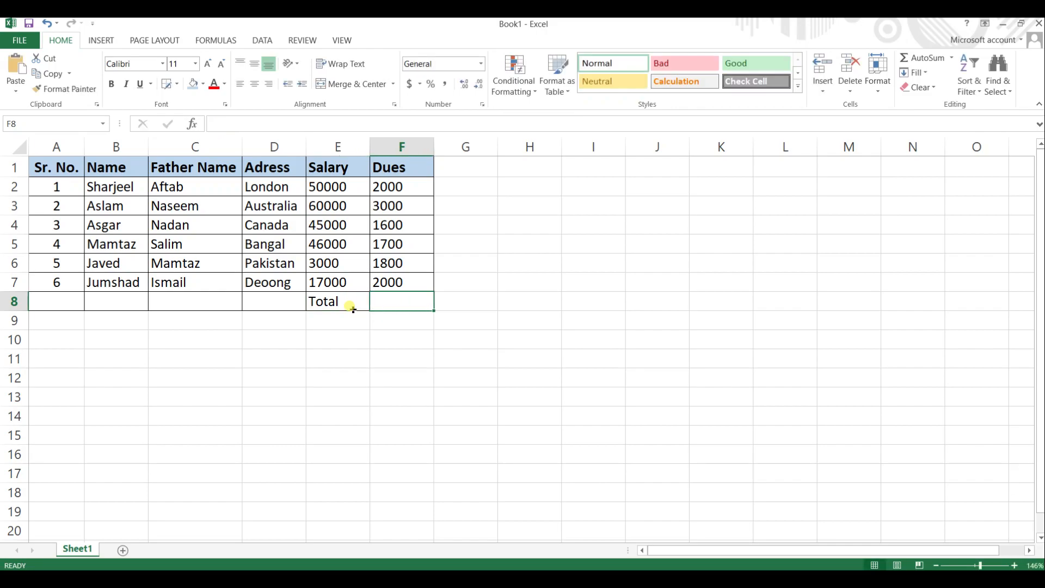
Step: Enter the formula =SUM(F2:F7) in cell F8 to total the Dues column
type("s")
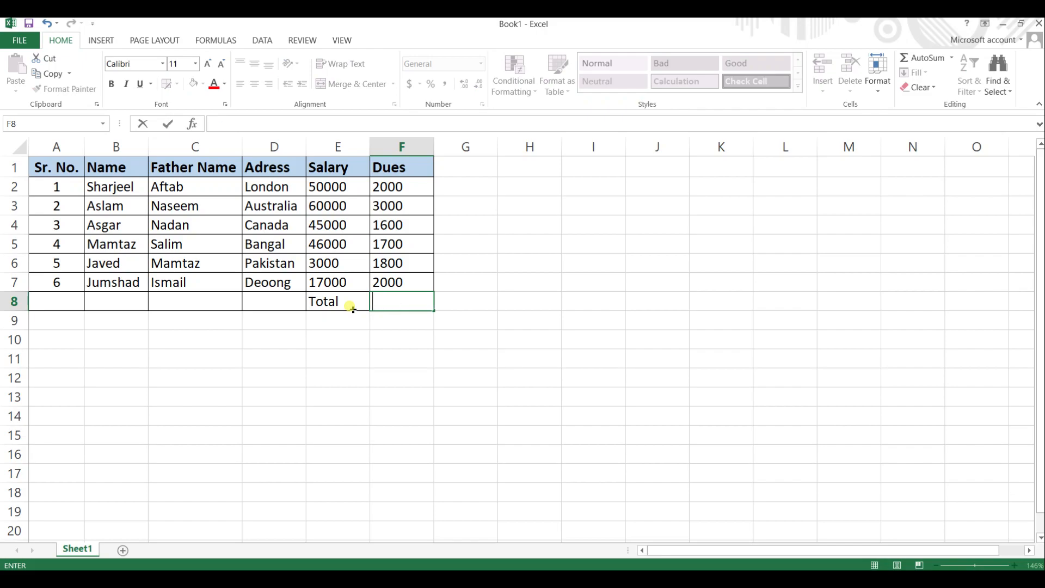
type("=")
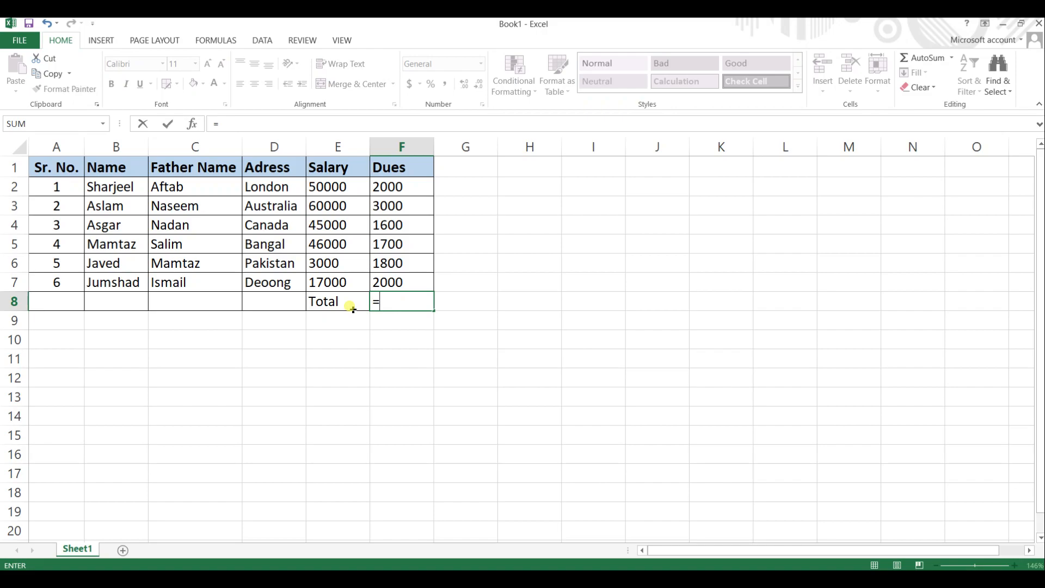
type("sun")
key("BackSpace")
type("m")
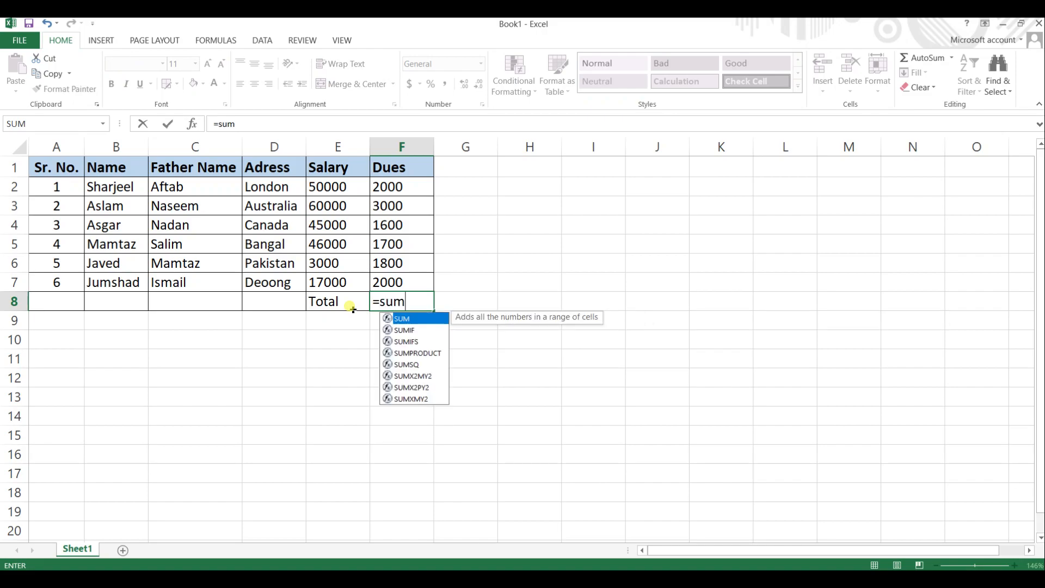
double_click(428, 319)
left_click_drag(399, 187, 407, 283)
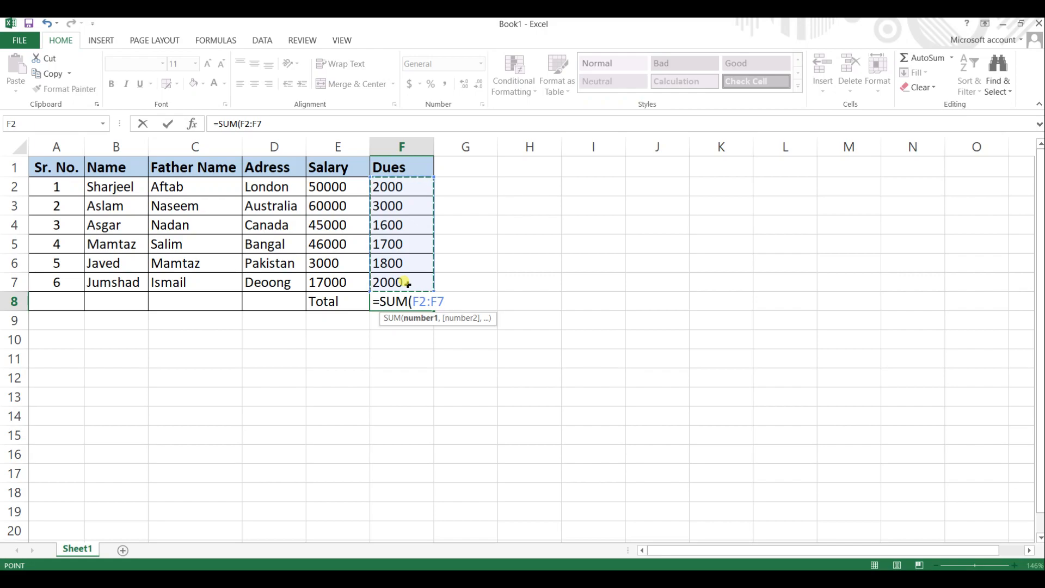
key("Return")
Step: Replace the Dues total in cell F8 with an AutoSum of F2:F7
left_click(409, 295)
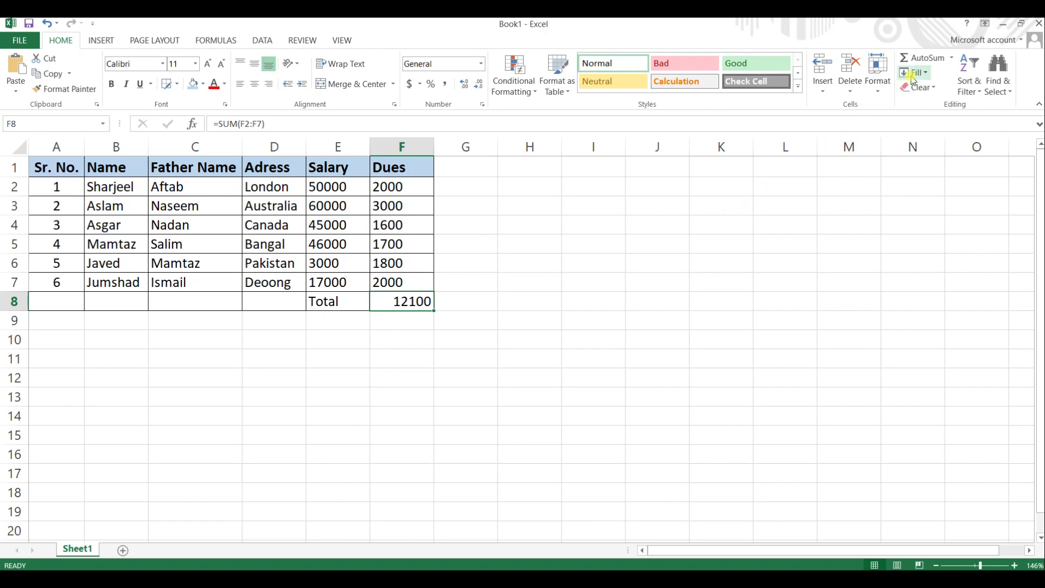
left_click(925, 58)
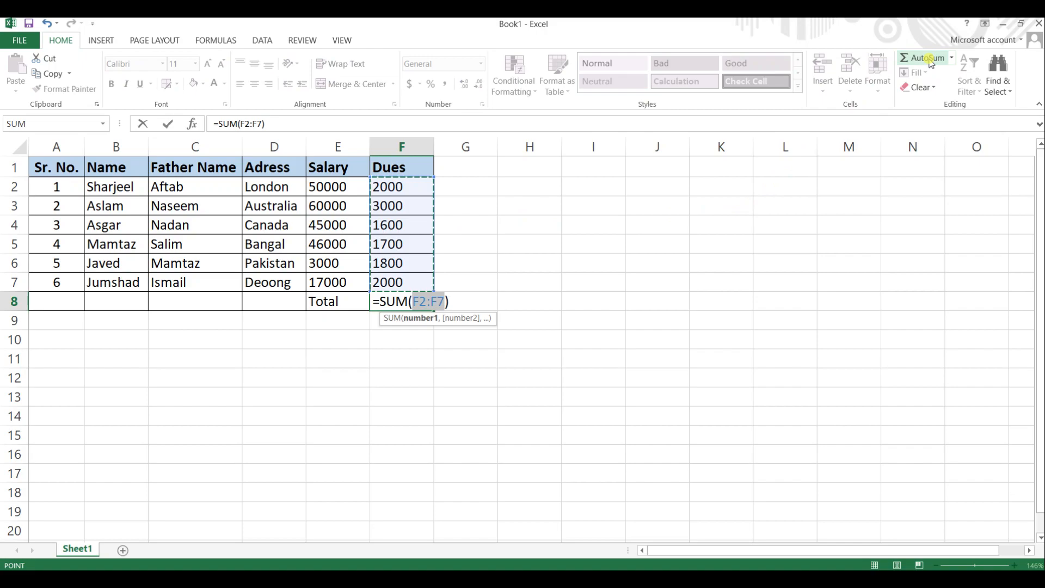
key("Return")
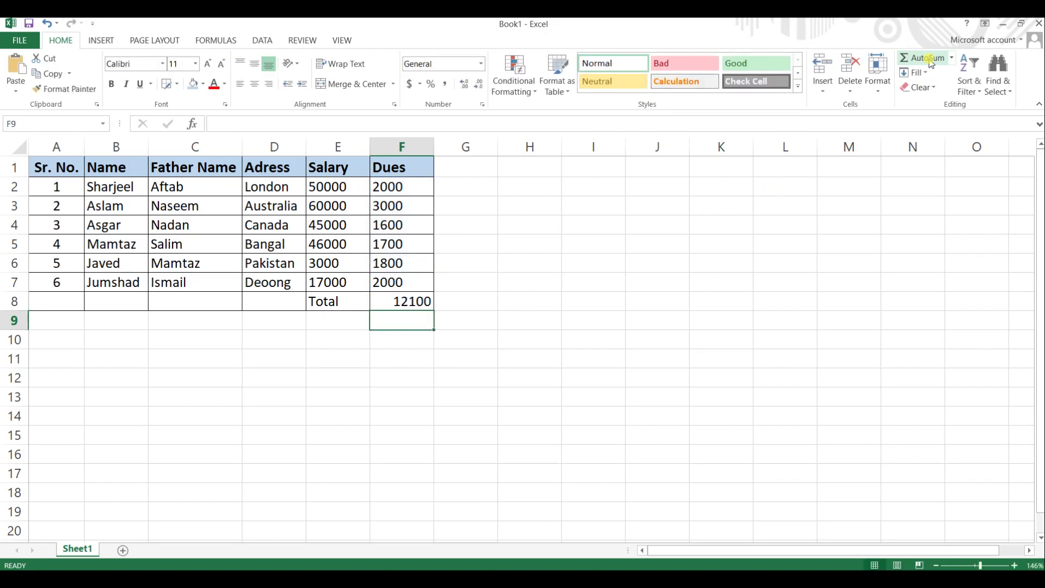
Step: Apply Comma Style number formatting to the Dues values in cells F2:F7
left_click_drag(403, 187, 404, 273)
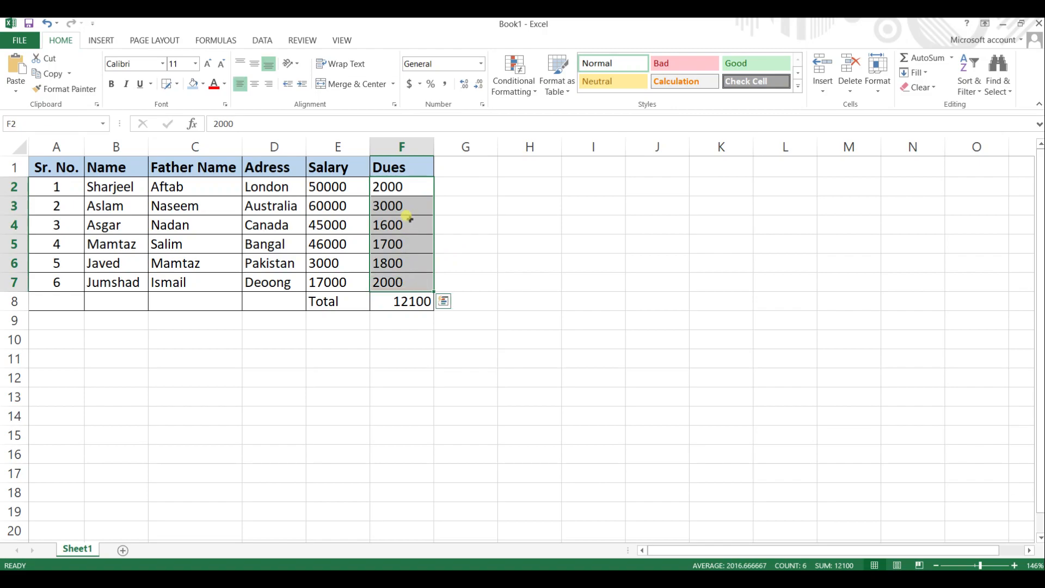
left_click(445, 85)
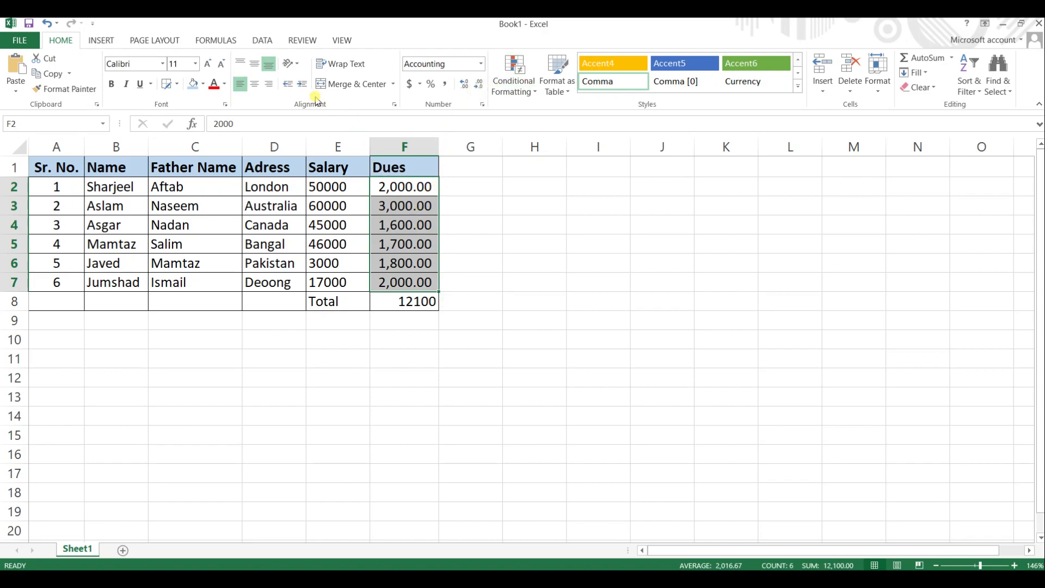
Step: Change the Dues values in cells F2:F7 to the Number format
left_click(482, 64)
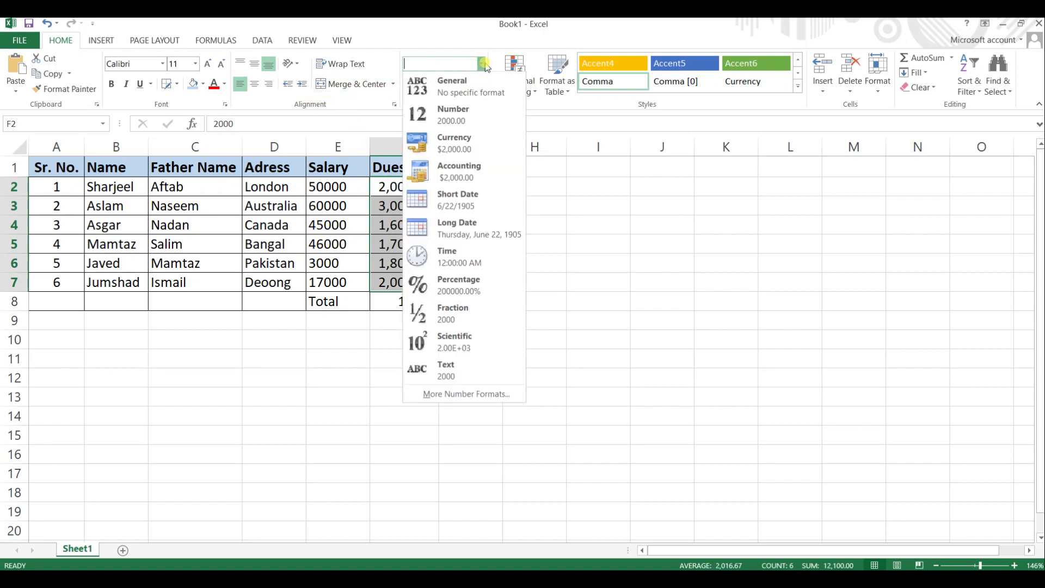
left_click(457, 119)
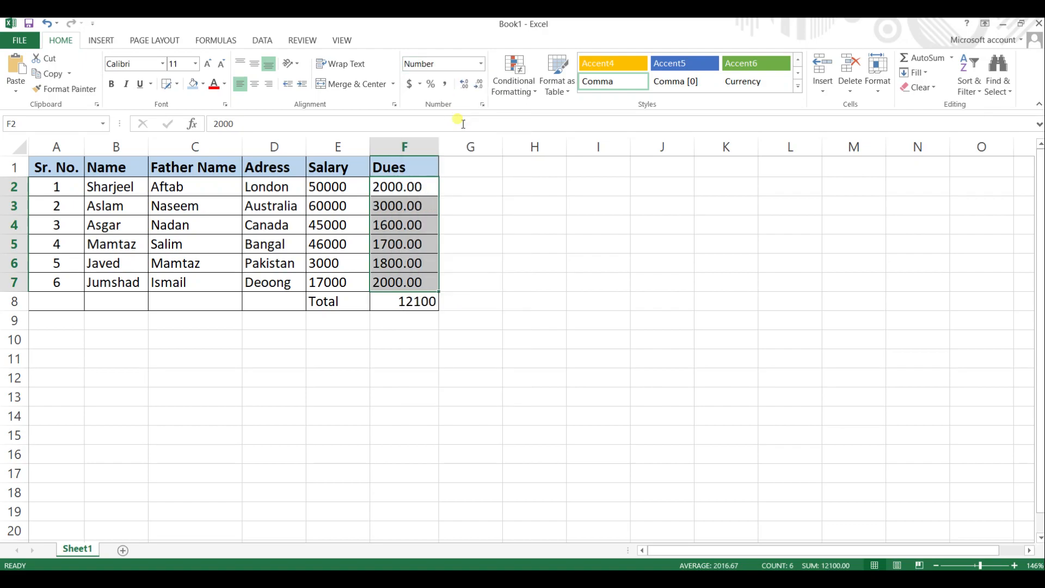
left_click(482, 64)
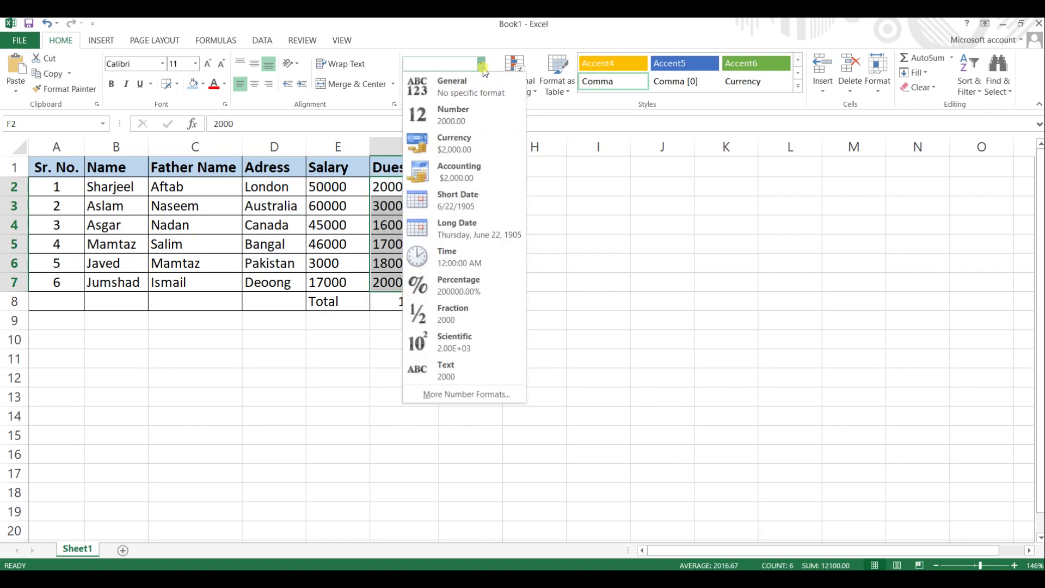
left_click(481, 65)
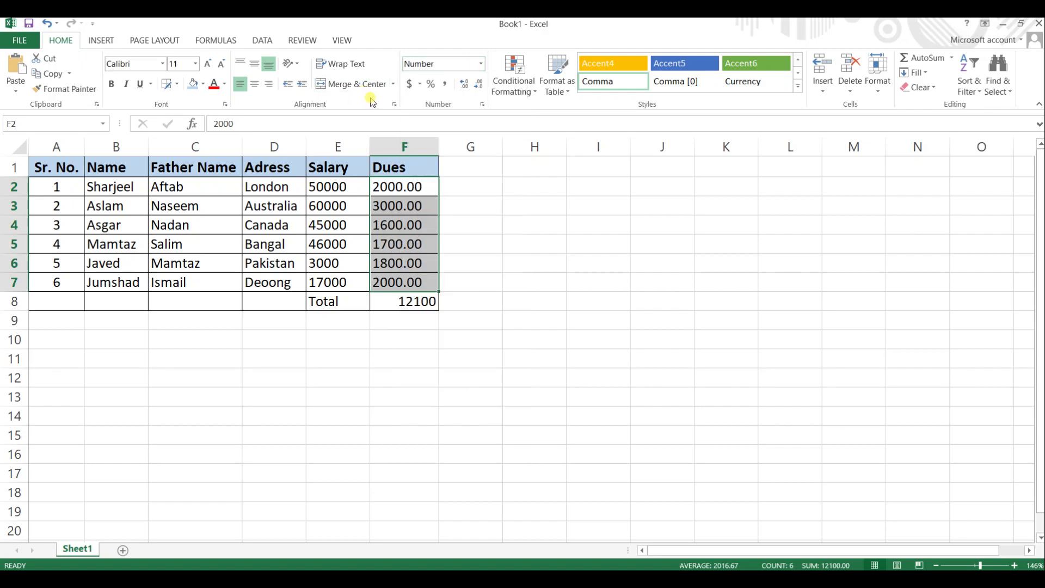
Step: Reduce the Dues values in cells F2:F7 to zero decimal places and right-align them
left_click(464, 85)
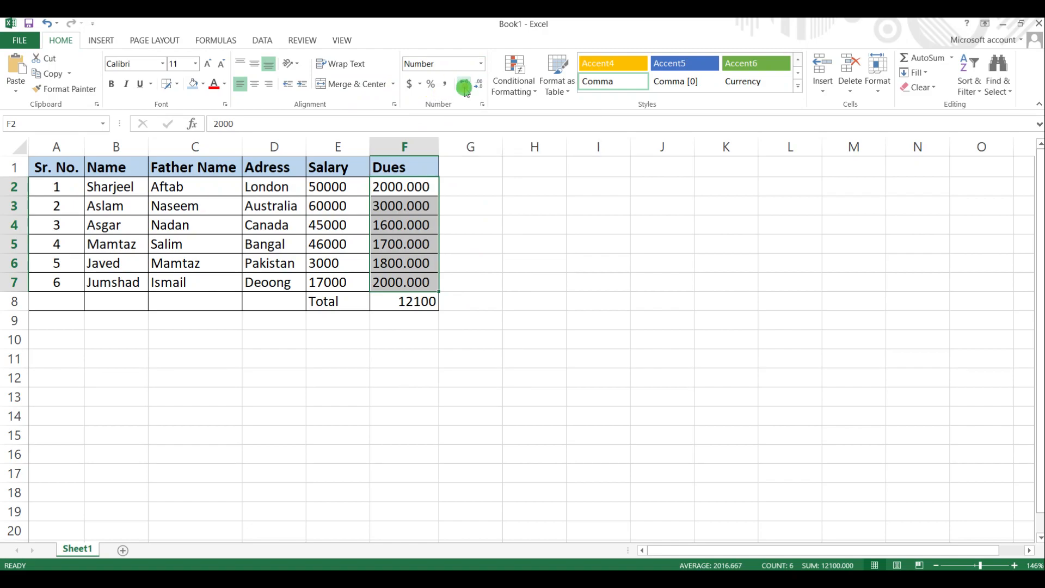
left_click(481, 86)
left_click(481, 86)
left_click(481, 86)
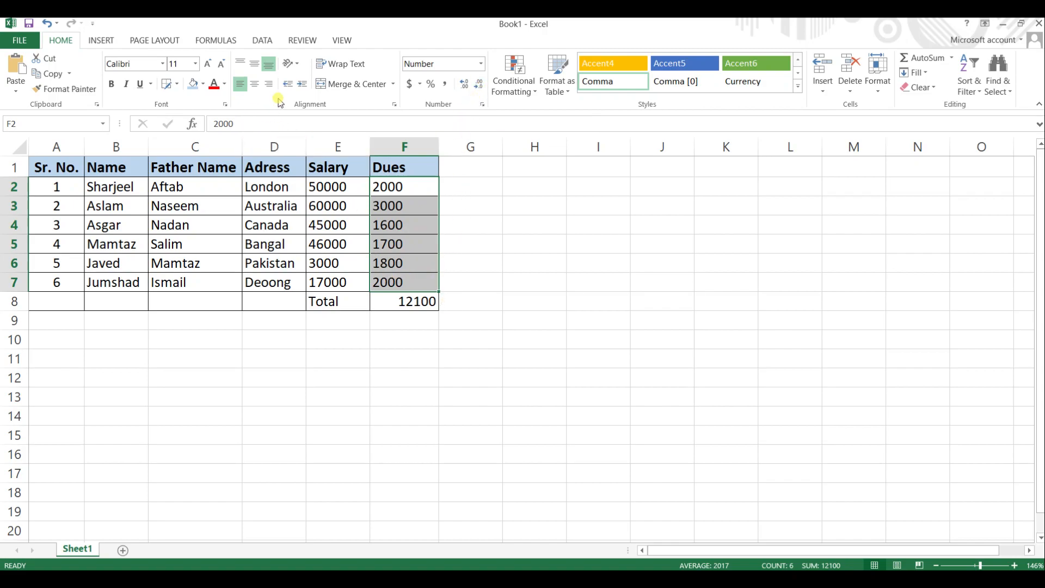
left_click(269, 84)
left_click(546, 240)
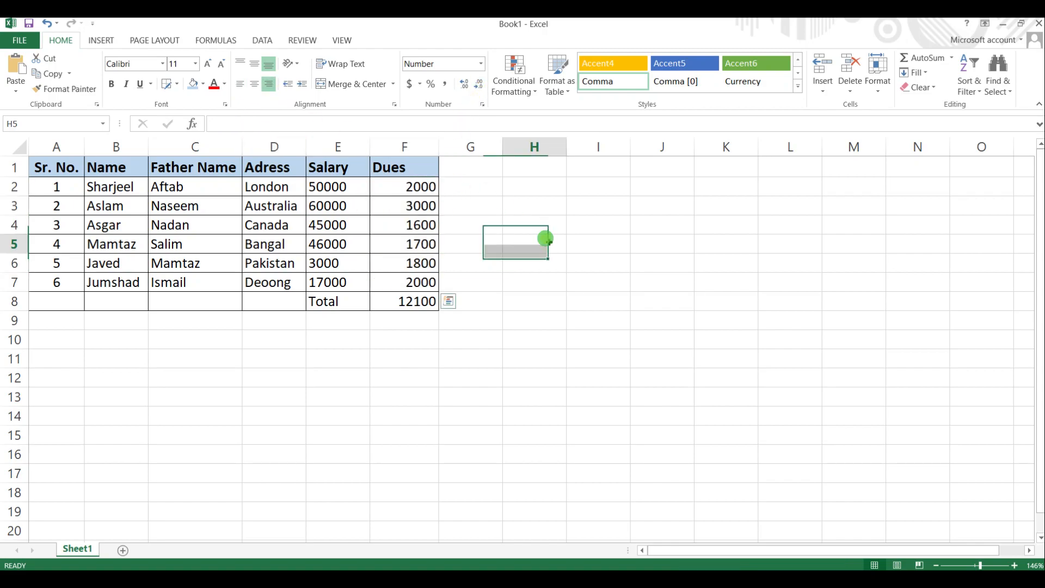
Step: Fill the Total label and Dues total cells E8:F8 with the light blue used for the header row
left_click(406, 301)
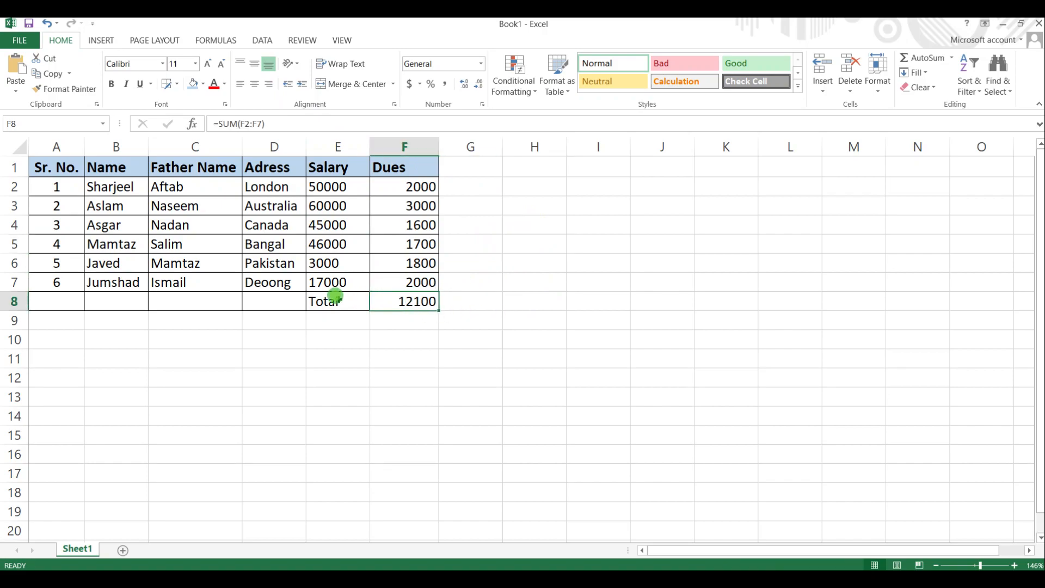
left_click_drag(335, 298, 422, 292)
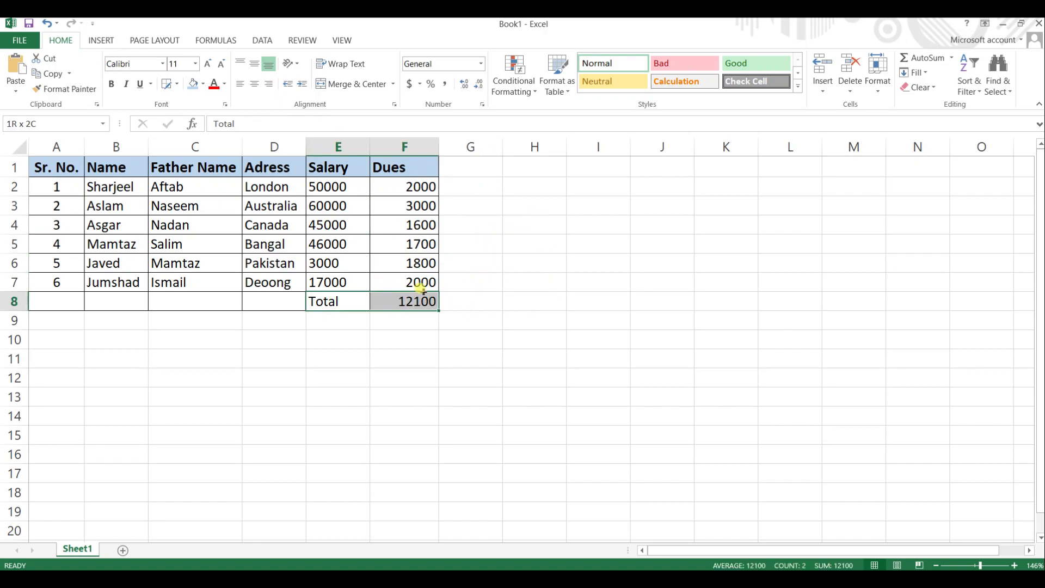
left_click(196, 83)
left_click(492, 260)
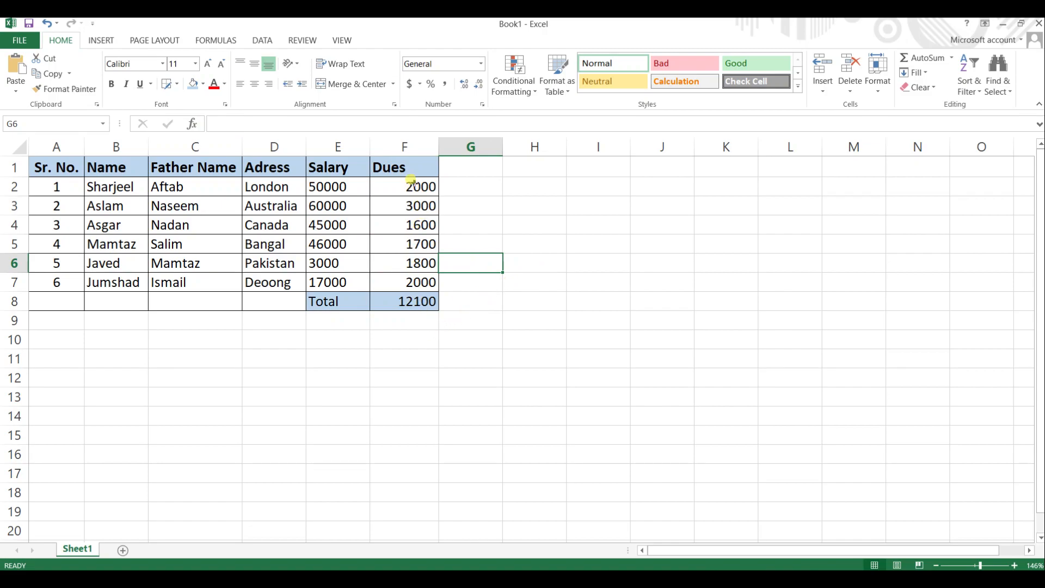
Step: Apply Comma Style to the Dues values in cells F2:F7 and to the total in cell F8
left_click(414, 183)
left_click_drag(415, 186, 415, 283)
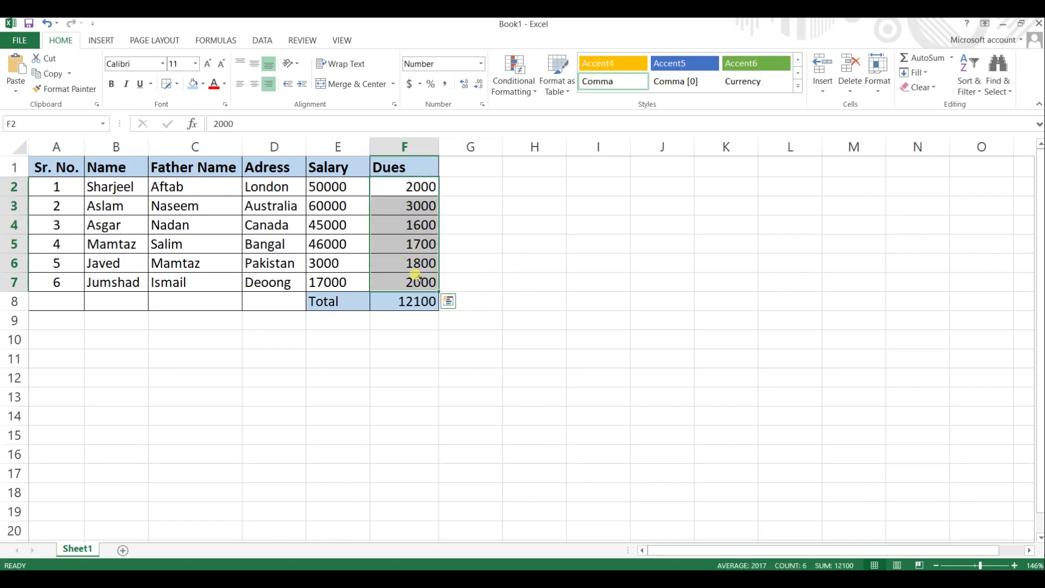
left_click(445, 84)
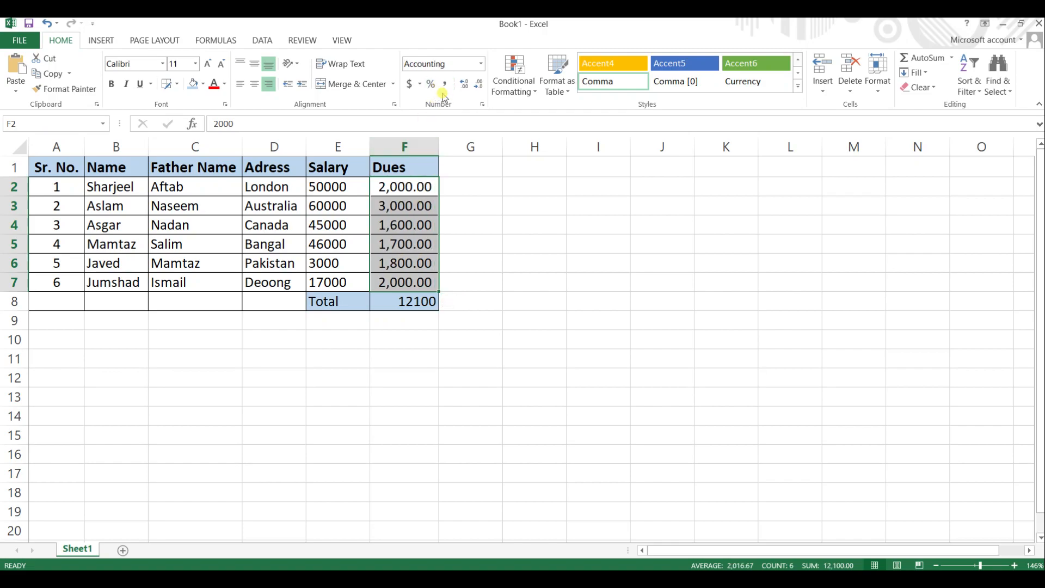
left_click(420, 301)
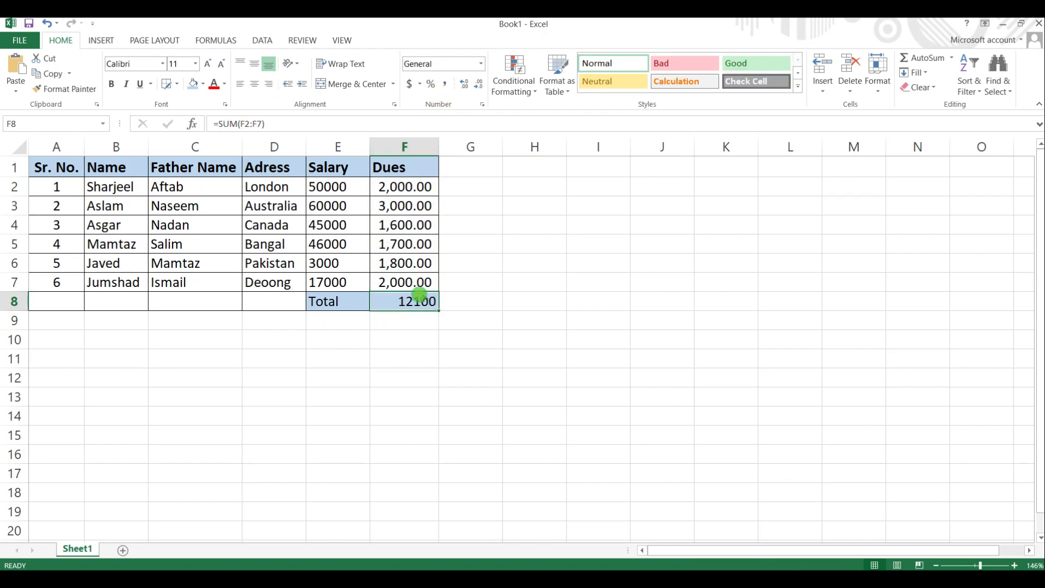
left_click(444, 84)
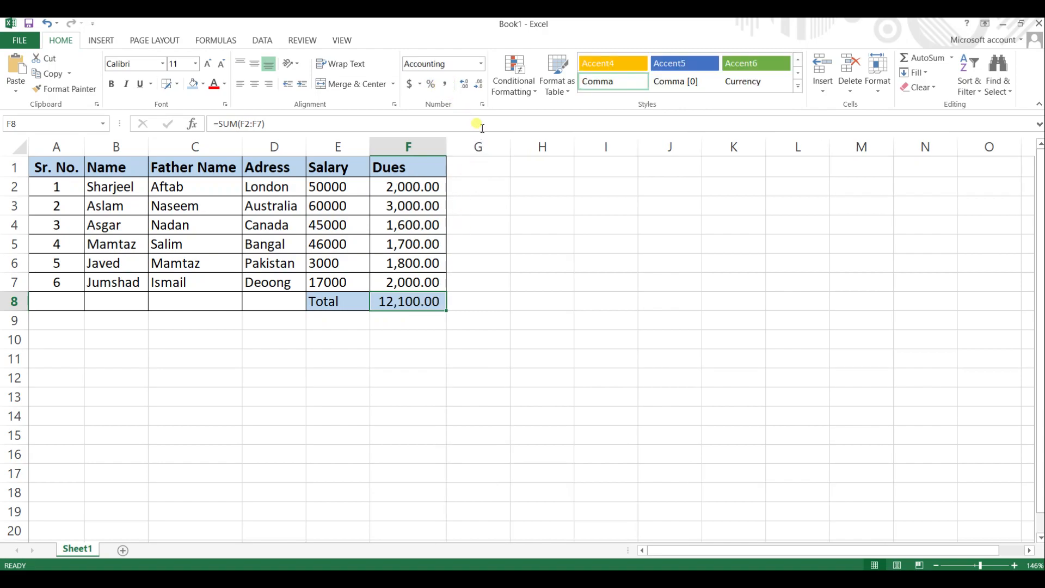
Step: Remove both decimal places from the total in cell F8 and from the Dues values in F2:F7
left_click(479, 84)
left_click(480, 83)
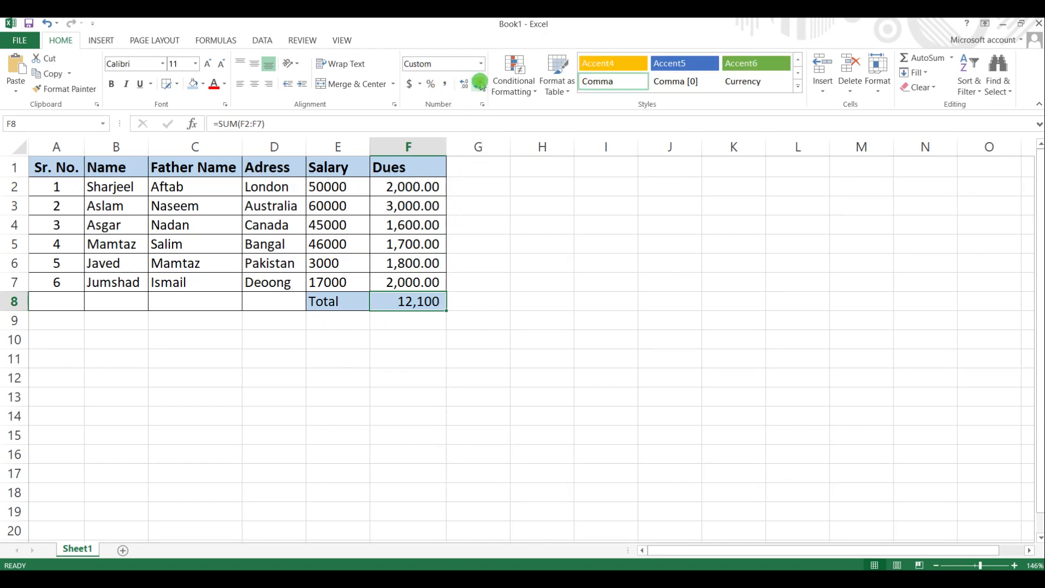
left_click(479, 279)
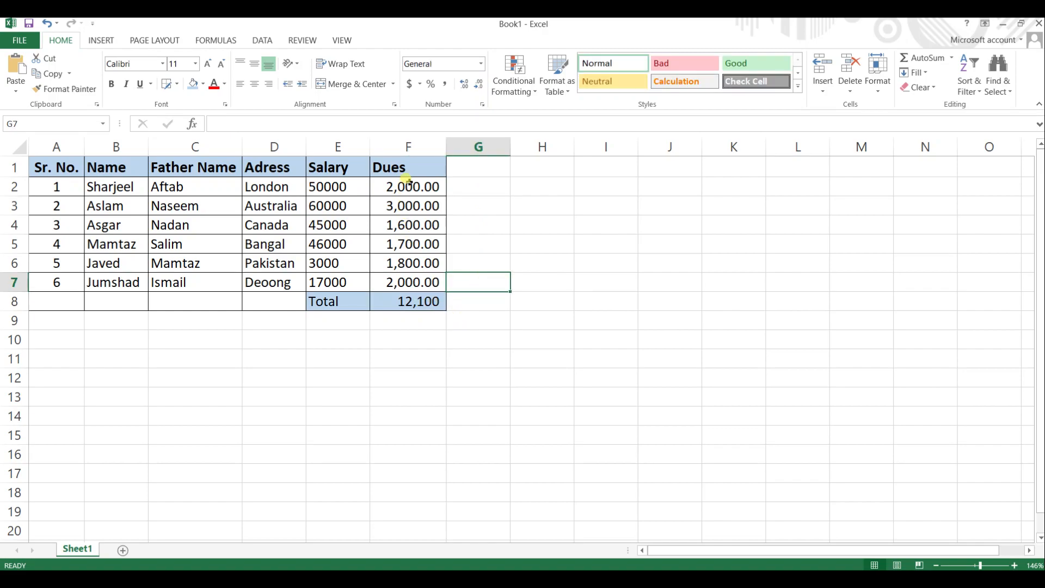
left_click_drag(406, 179, 413, 282)
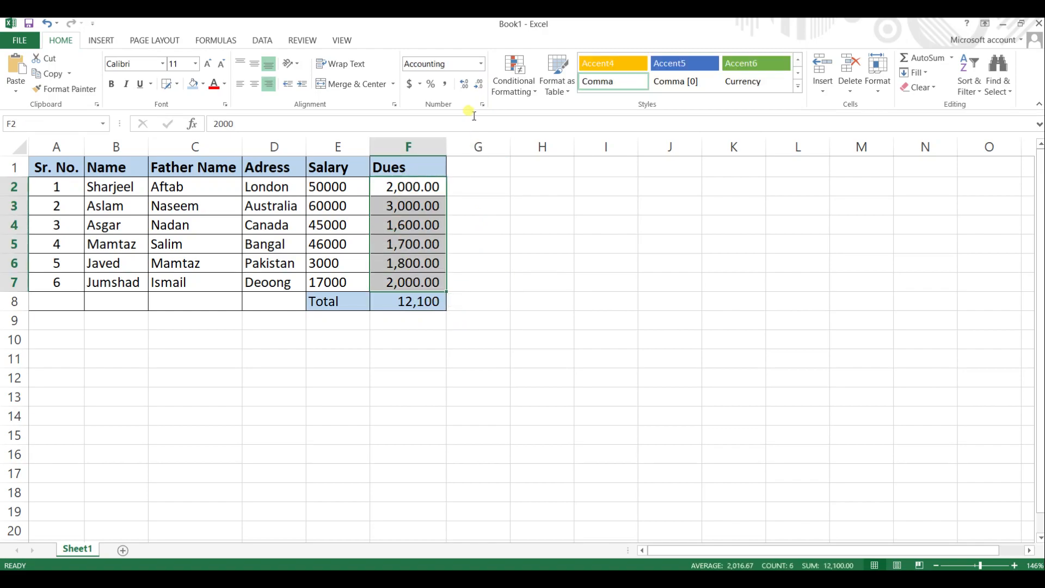
left_click(480, 85)
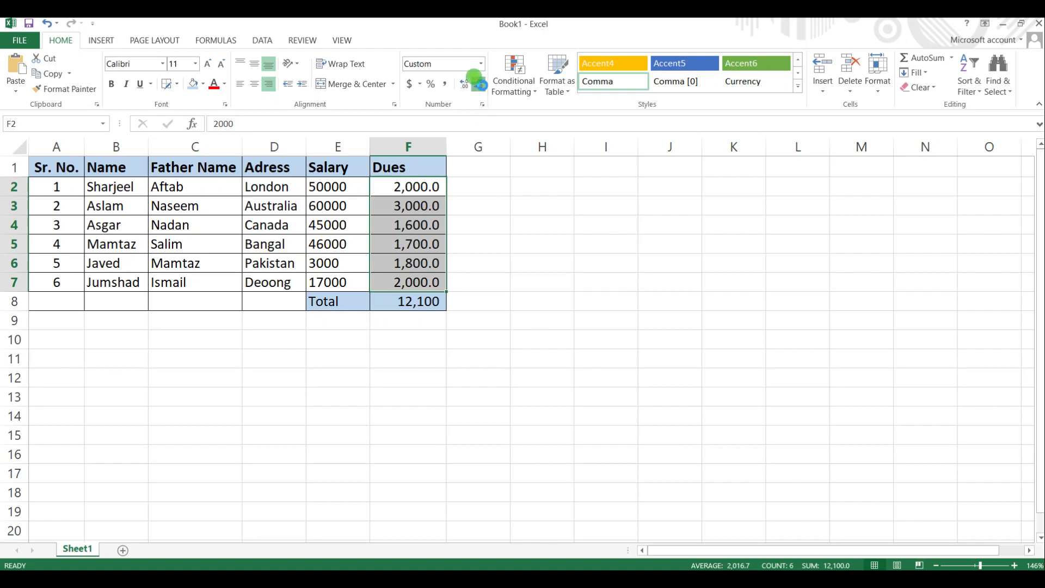
left_click(480, 85)
left_click(512, 314)
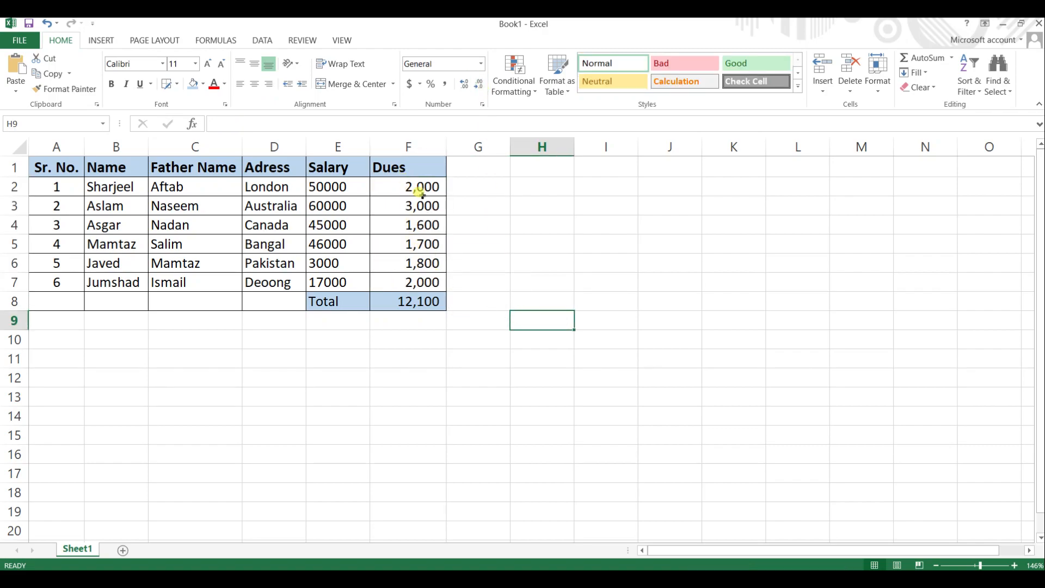
Step: Copy the formatting of Dues cell F2 onto the Salary values in E2:E7 with Format Painter
left_click_drag(352, 181, 340, 245)
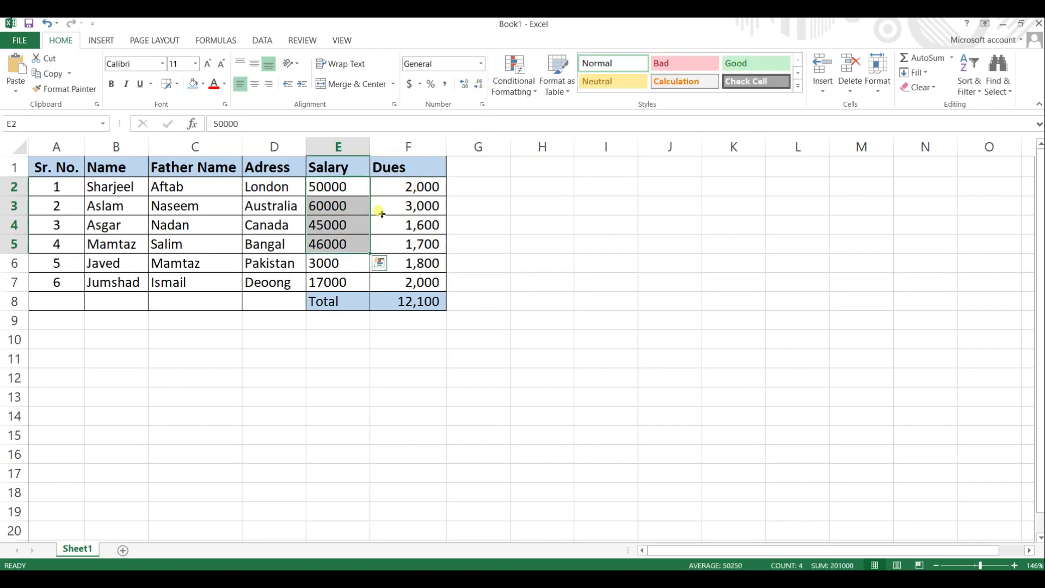
left_click(485, 223)
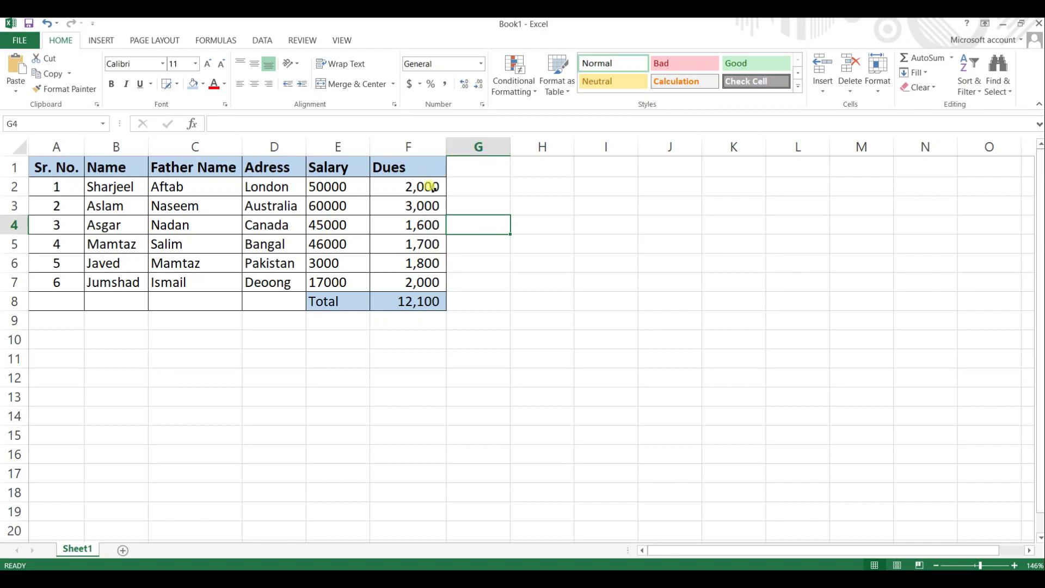
left_click(424, 189)
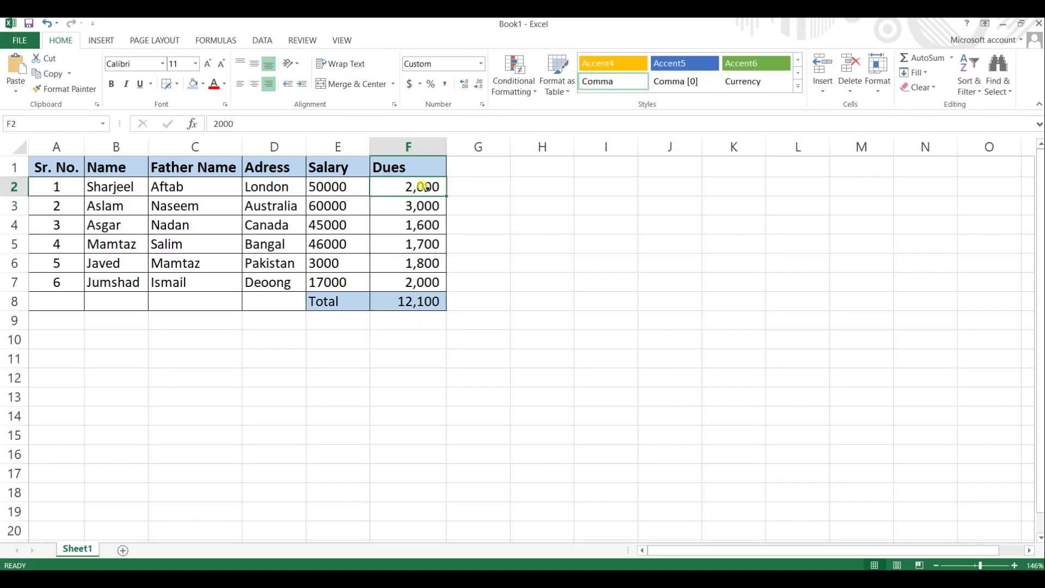
right_click(424, 186)
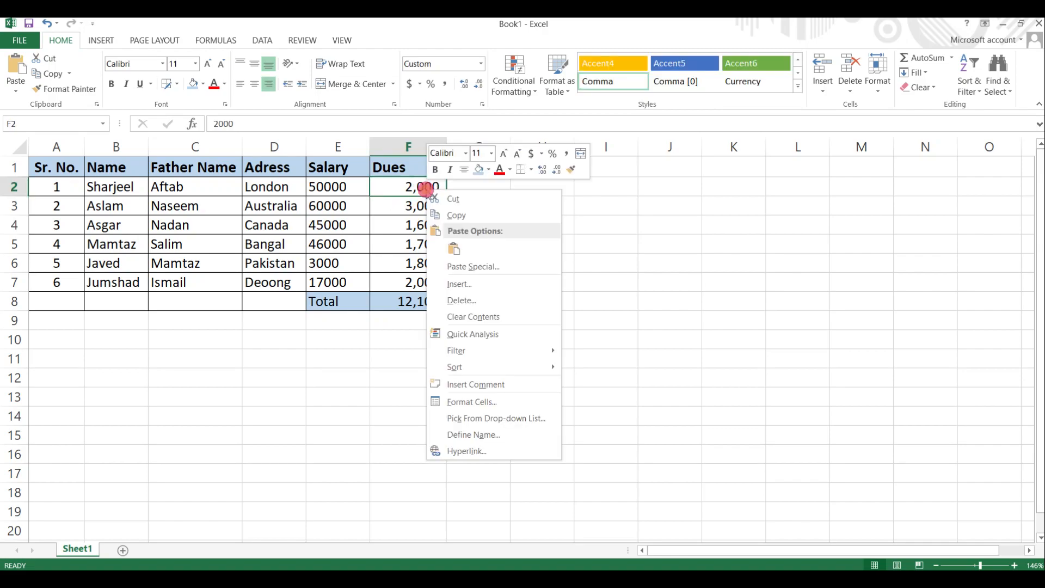
left_click(571, 171)
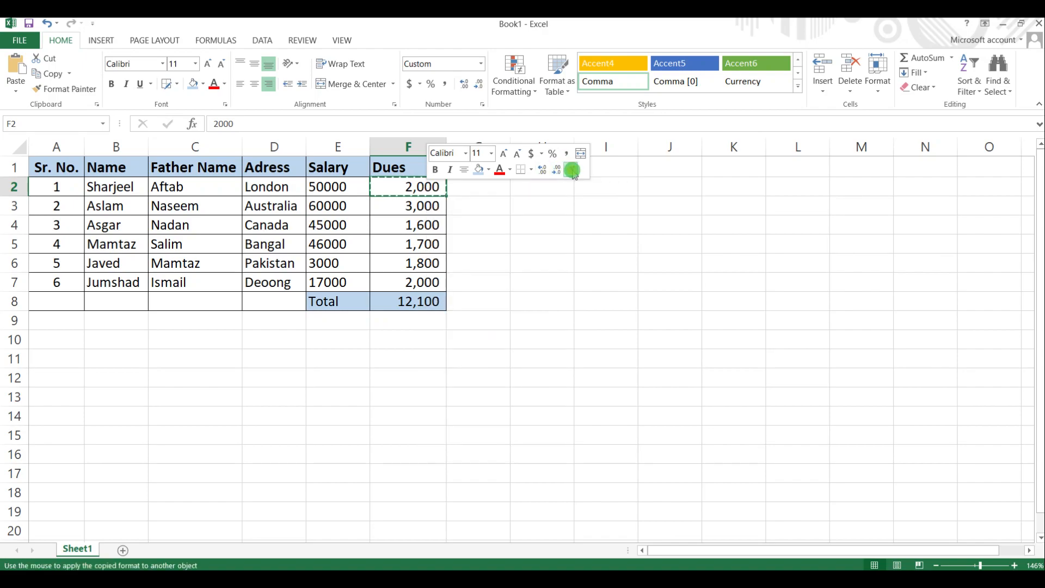
left_click_drag(347, 187, 341, 287)
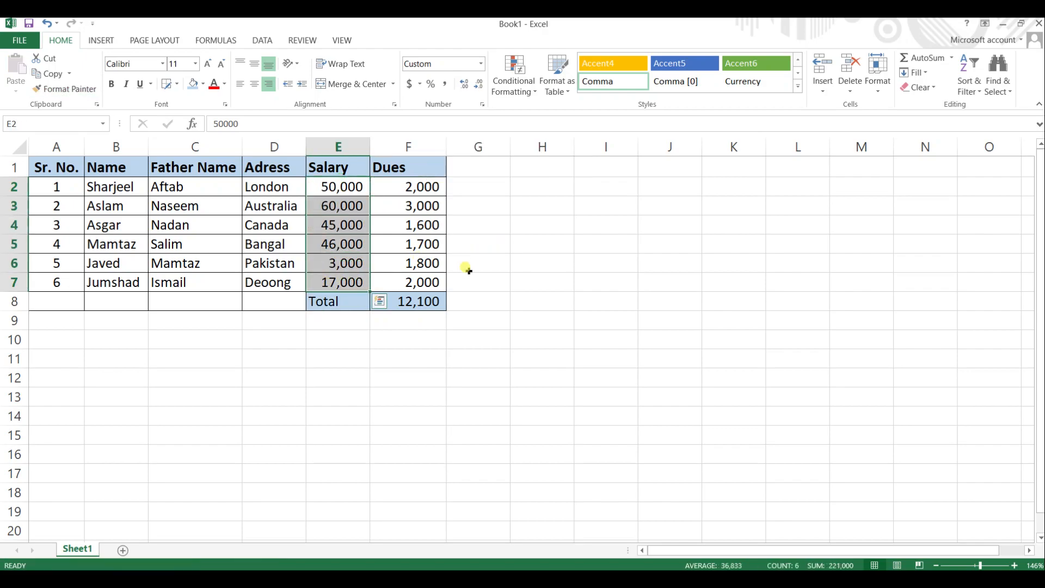
left_click(610, 265)
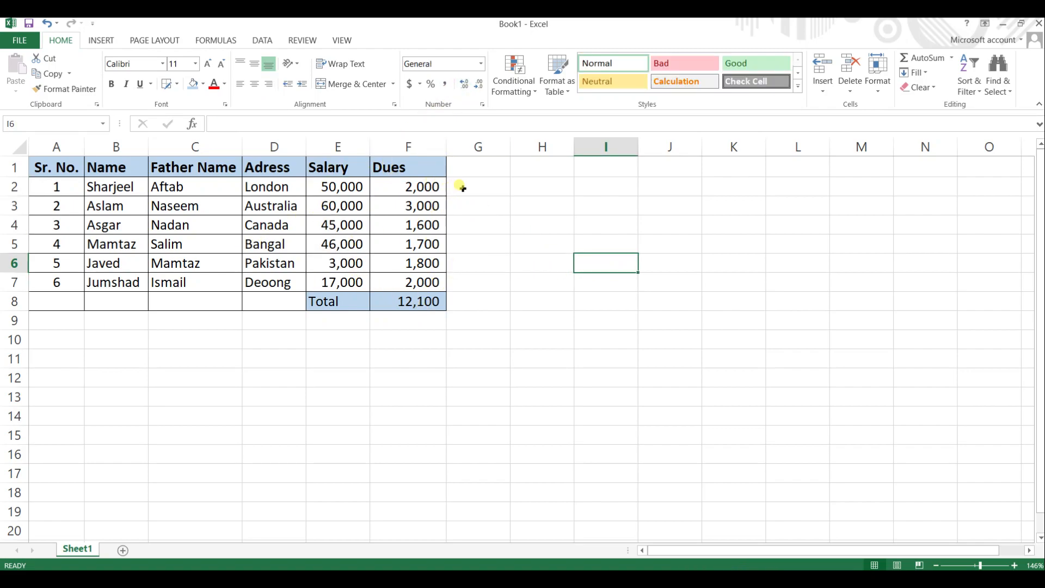
Step: Add the column header Net Salary in cell G1, beside the Dues header
left_click(409, 301)
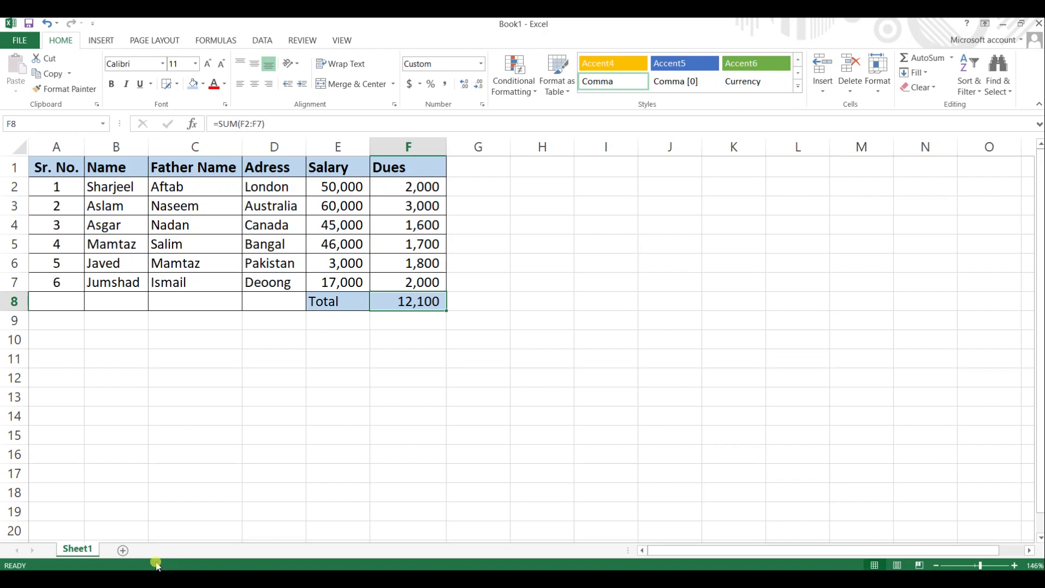
left_click(482, 169)
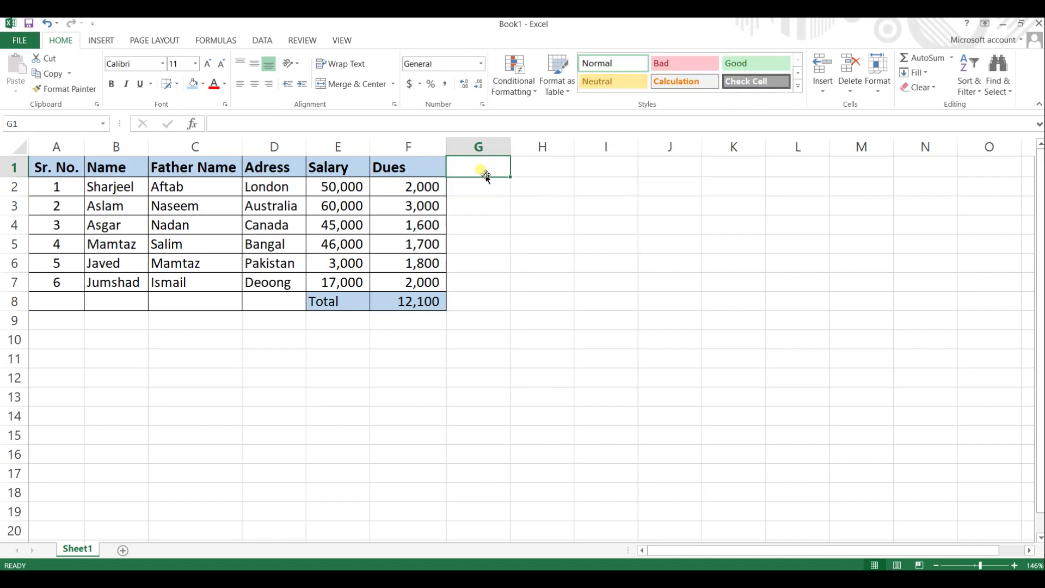
type("Ne")
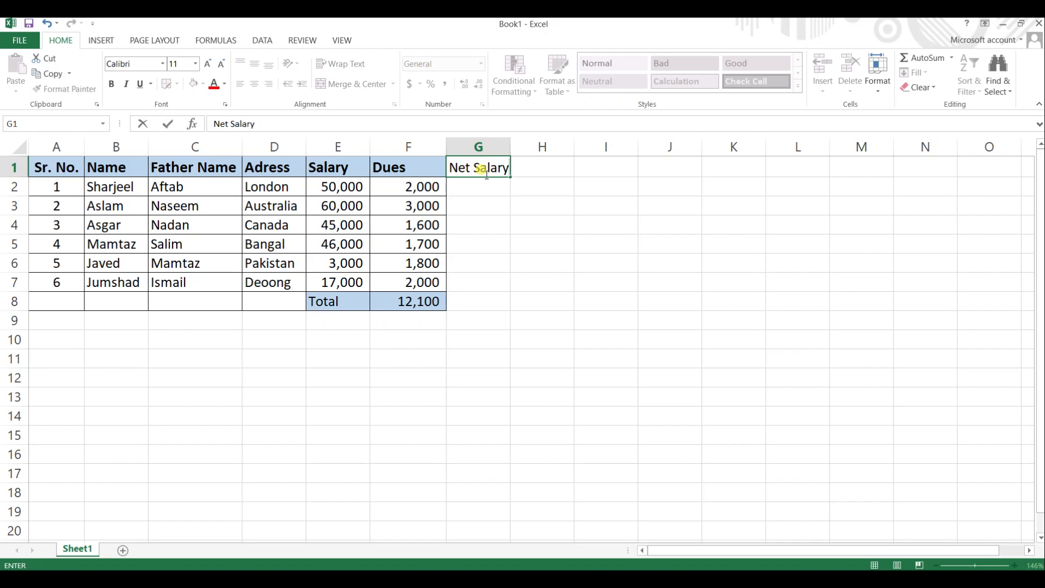
type("t Salary")
left_click(490, 245)
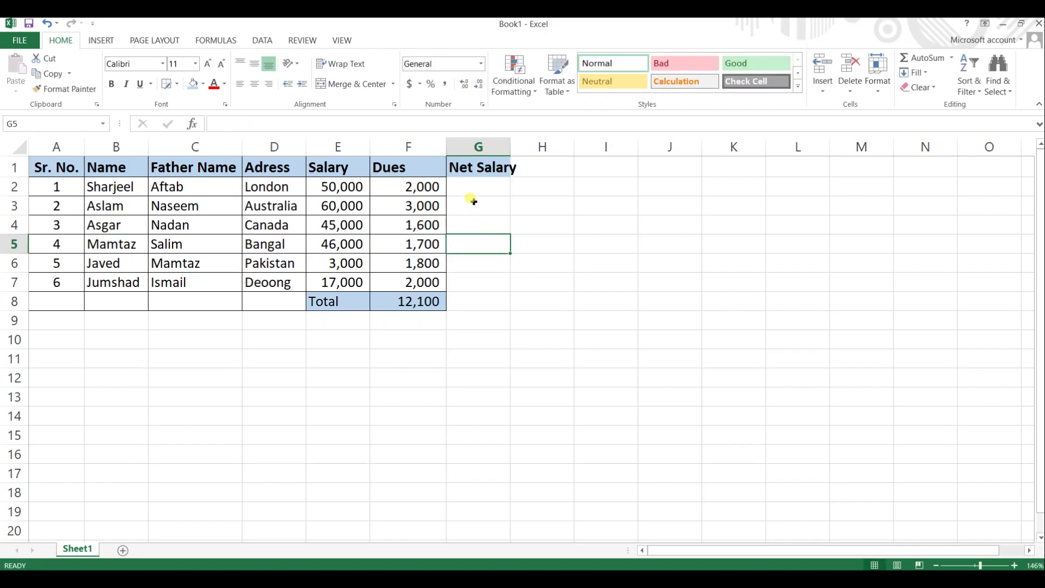
left_click(493, 165)
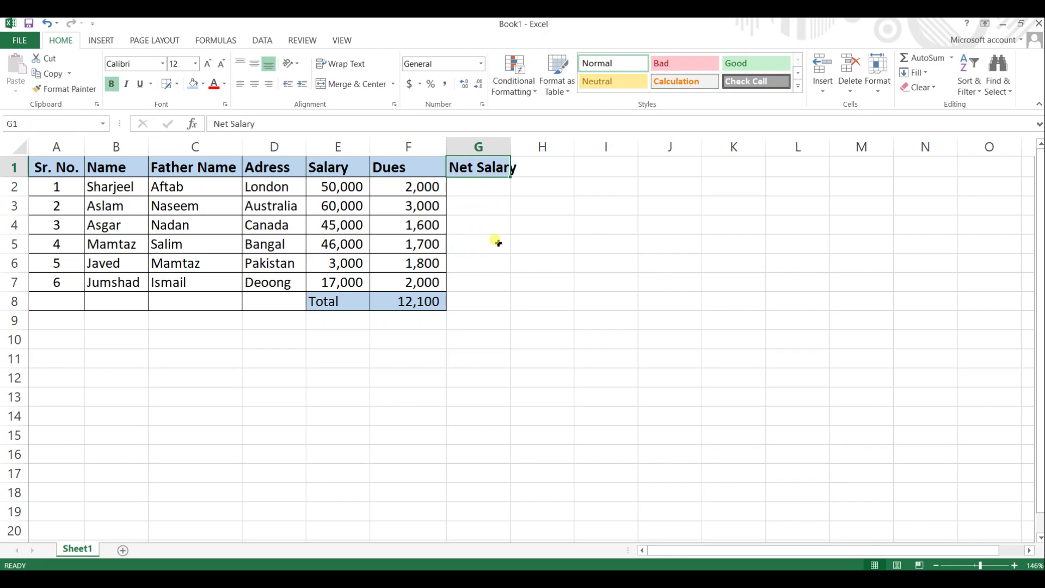
Step: Calculate the first employee's net salary in cell G2 with the formula =E2-F2
left_click(478, 185)
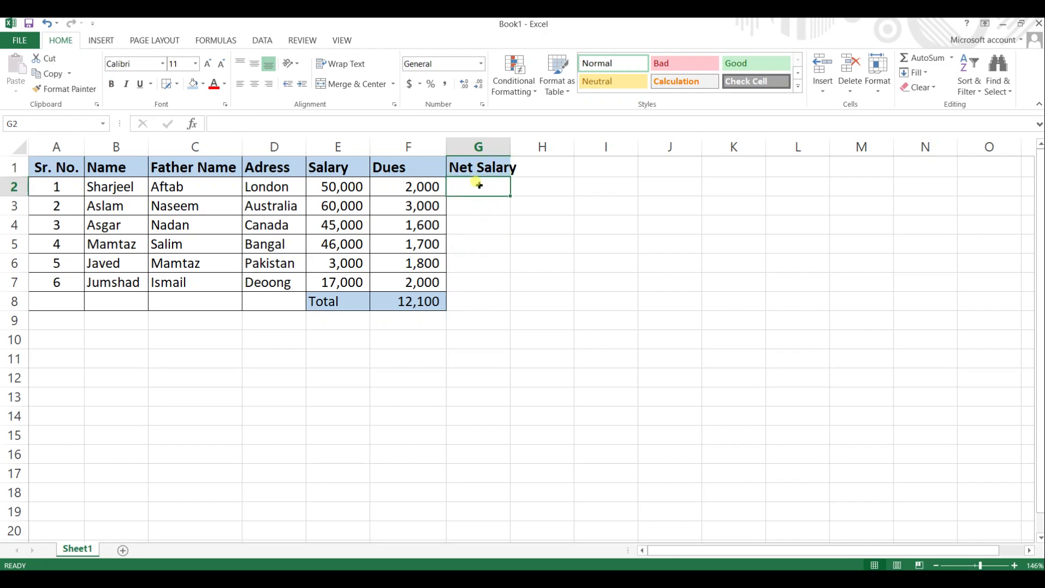
type("=")
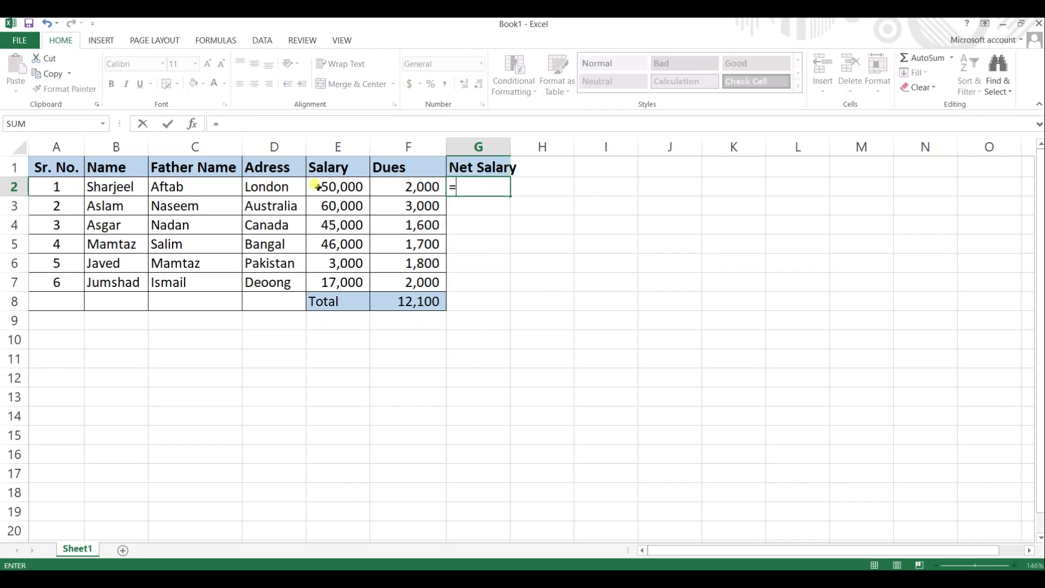
left_click(347, 187)
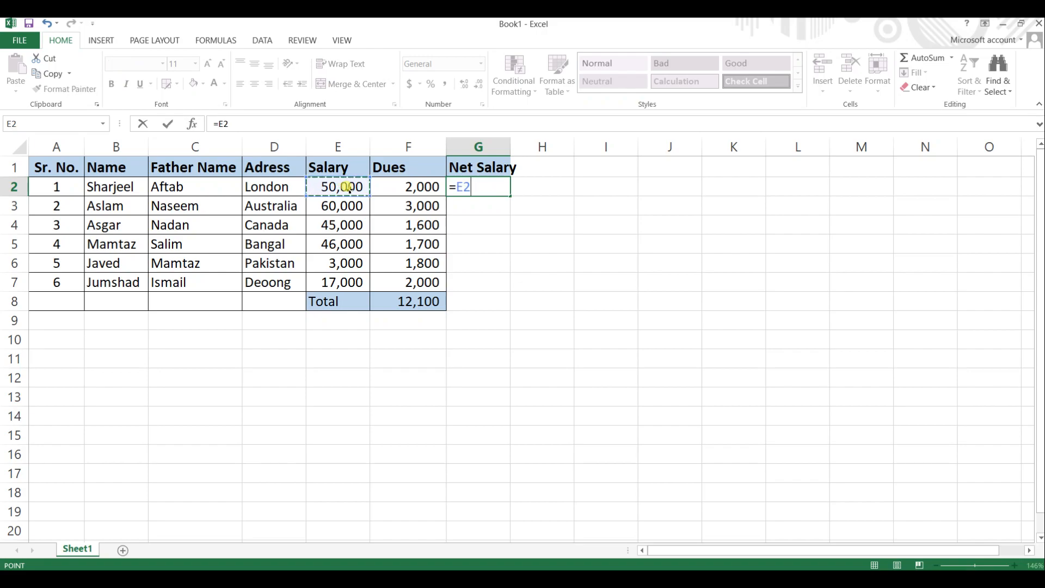
type("-")
left_click(409, 187)
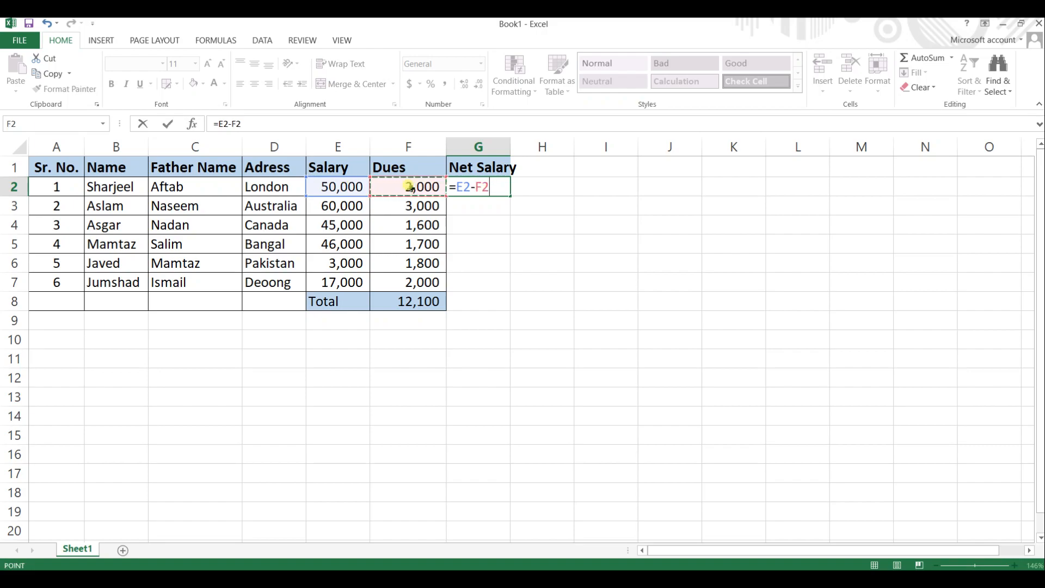
key("Return")
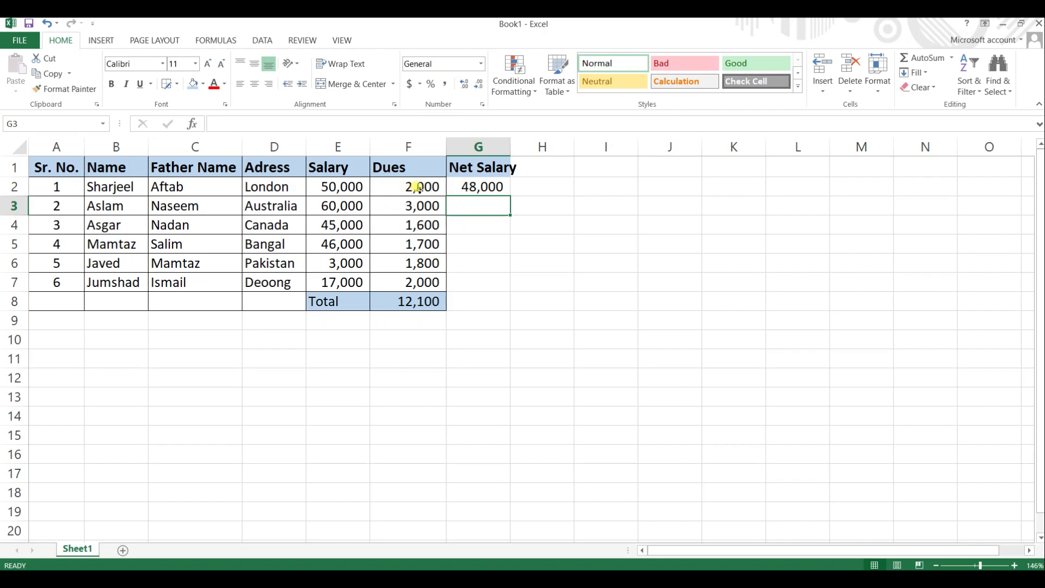
Step: Fill the net salary formula from G2 down to G7 and check the cell references in G2 and G3
left_click(471, 185)
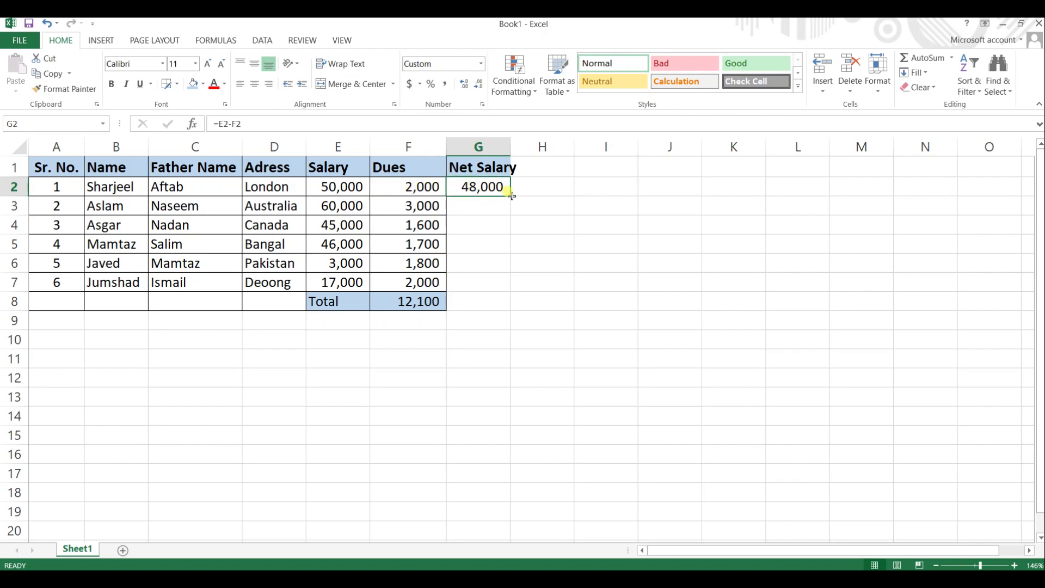
left_click_drag(512, 196, 497, 285)
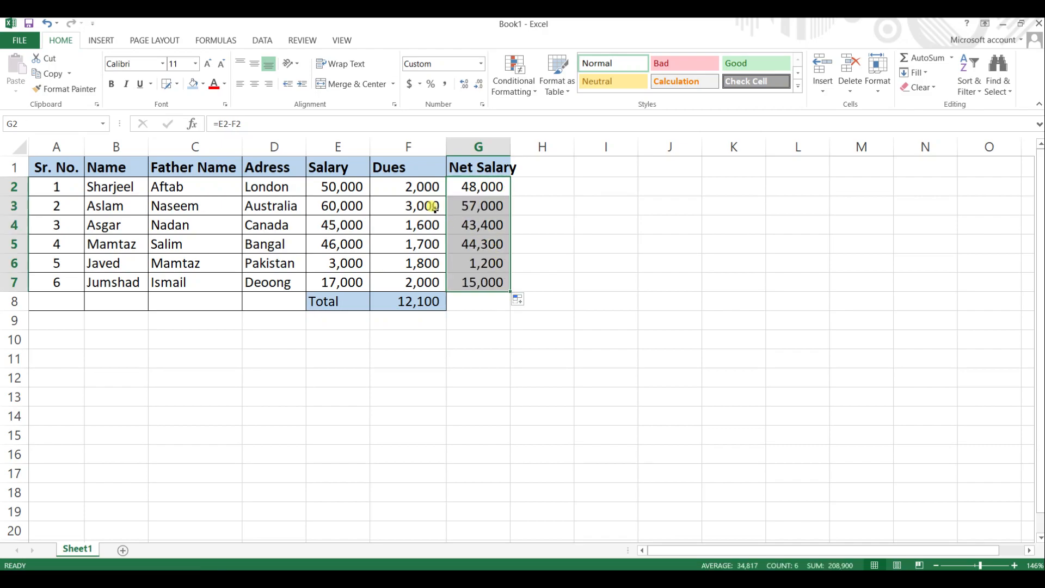
double_click(476, 186)
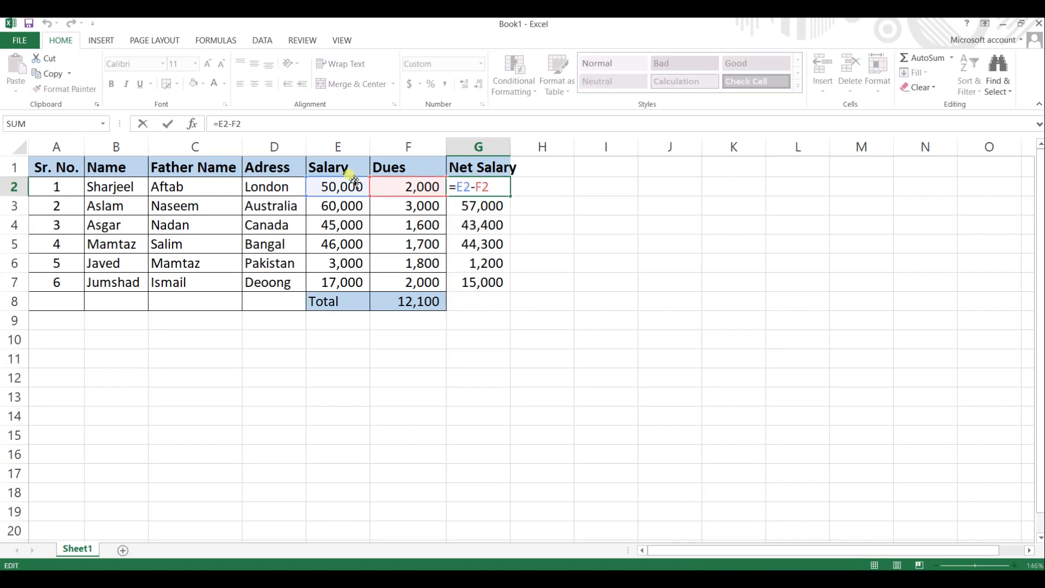
left_click(472, 205)
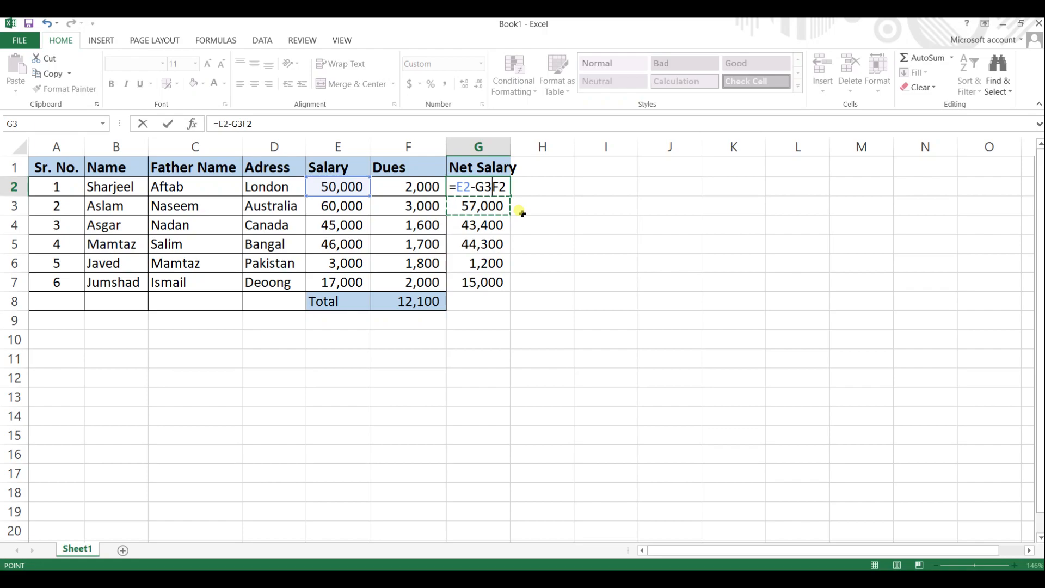
key("Escape")
double_click(468, 205)
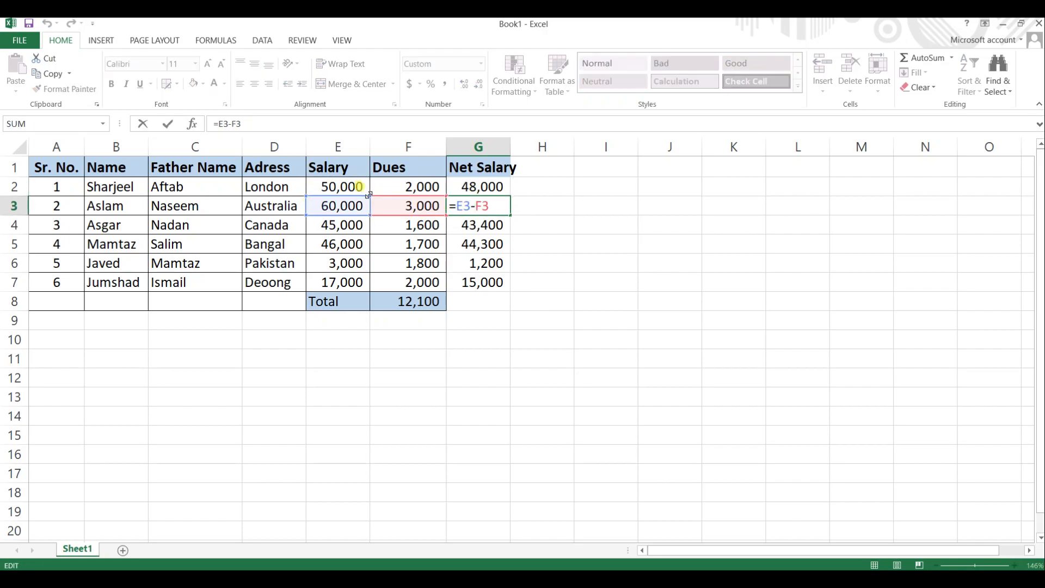
key("Return")
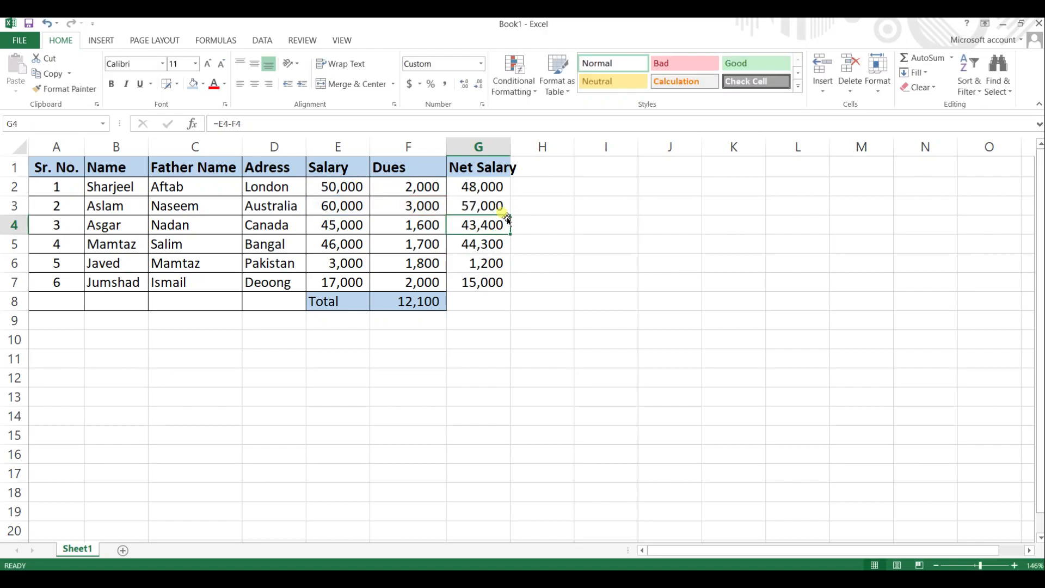
Step: Fill the Dues total formula from F8 across into G8 and compare the SUM ranges in both cells
left_click(473, 298)
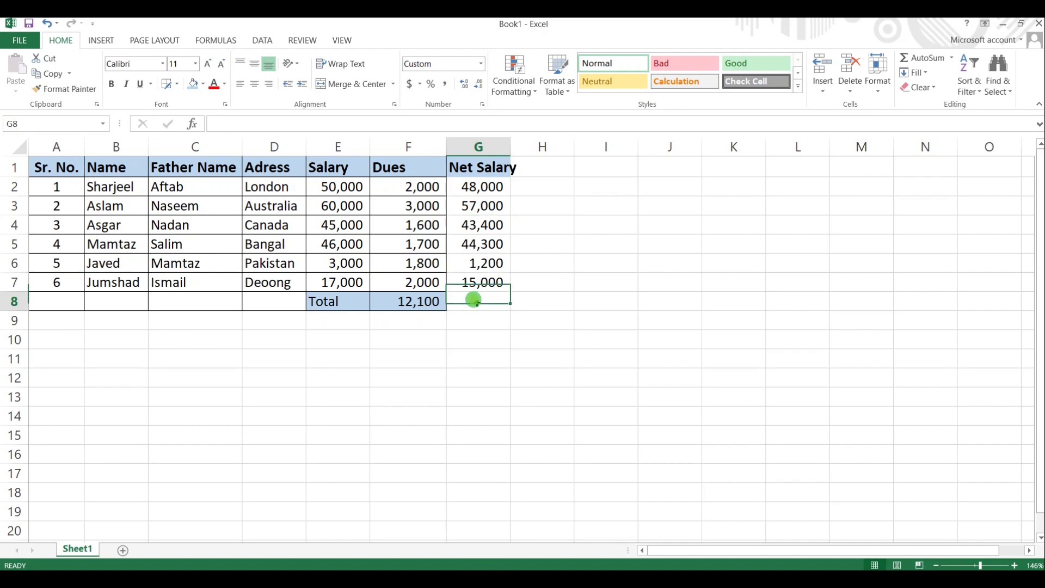
left_click(434, 301)
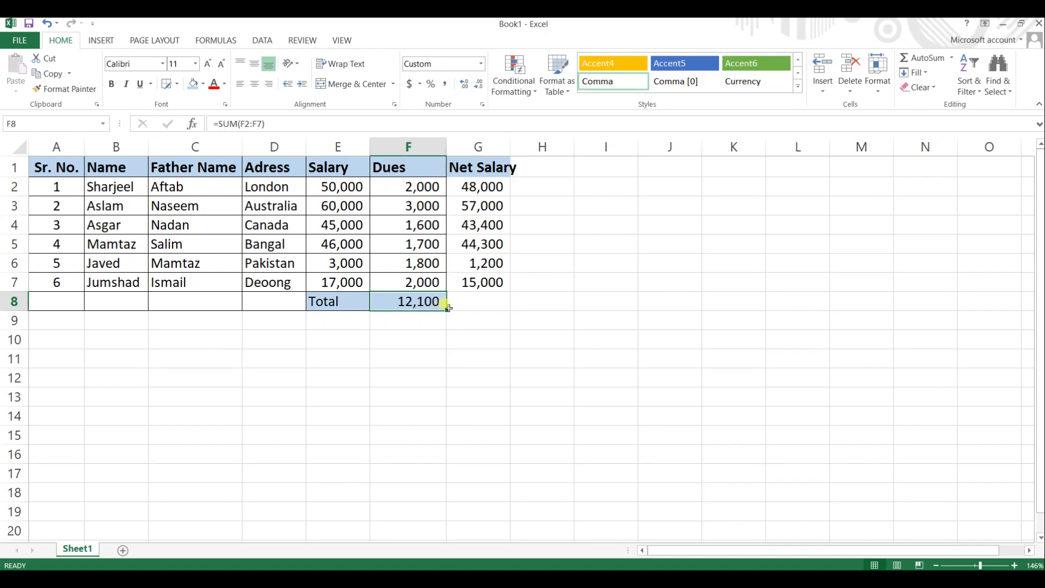
left_click(450, 314)
left_click(441, 305)
left_click_drag(449, 310, 492, 303)
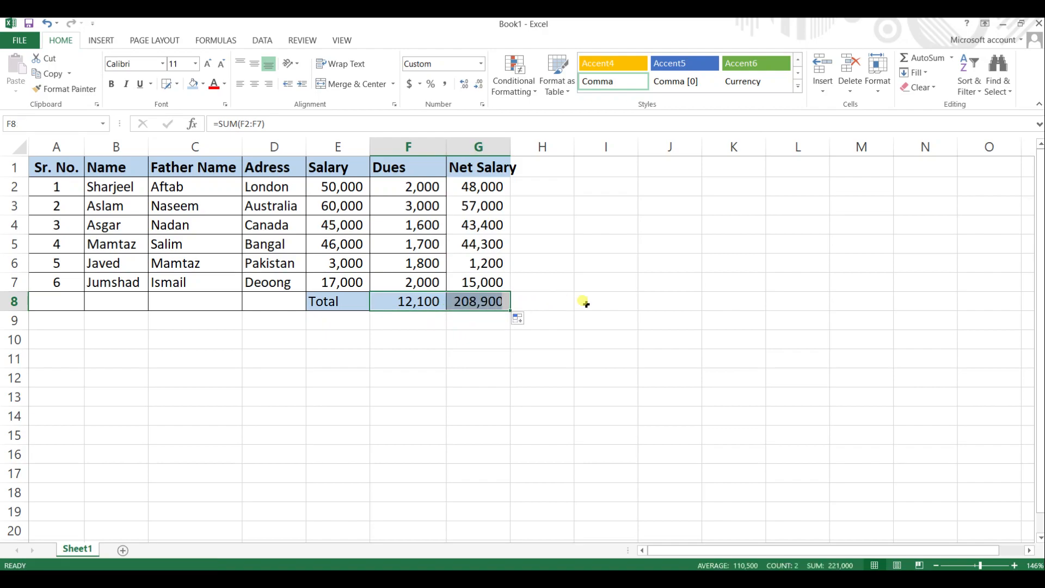
double_click(494, 299)
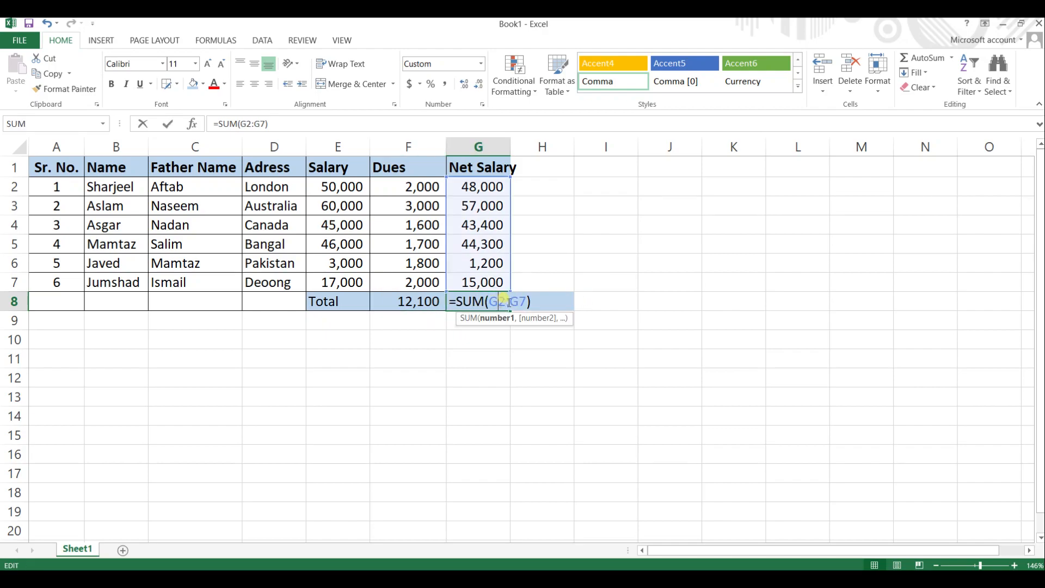
key("Return")
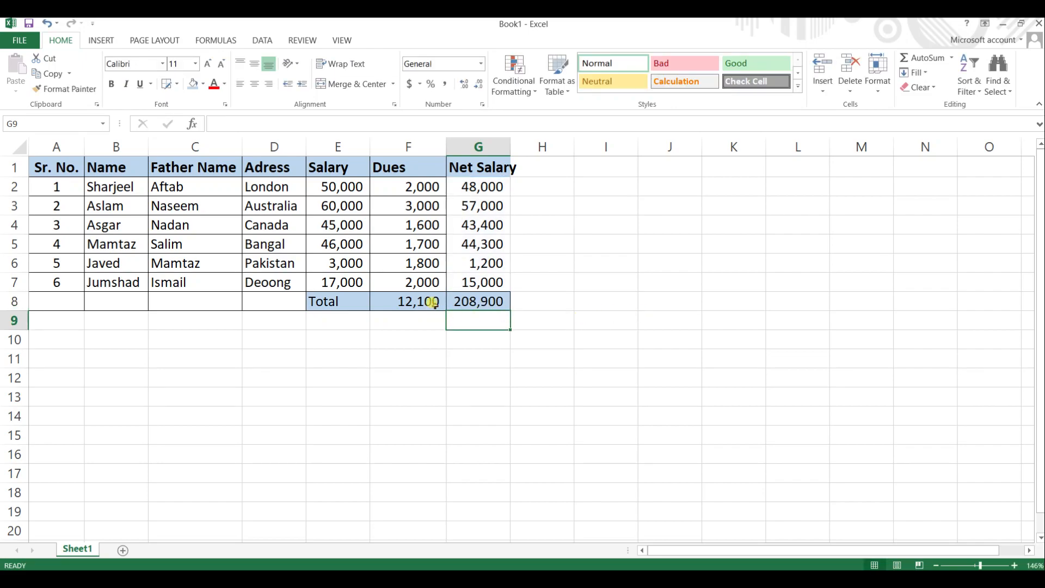
double_click(434, 303)
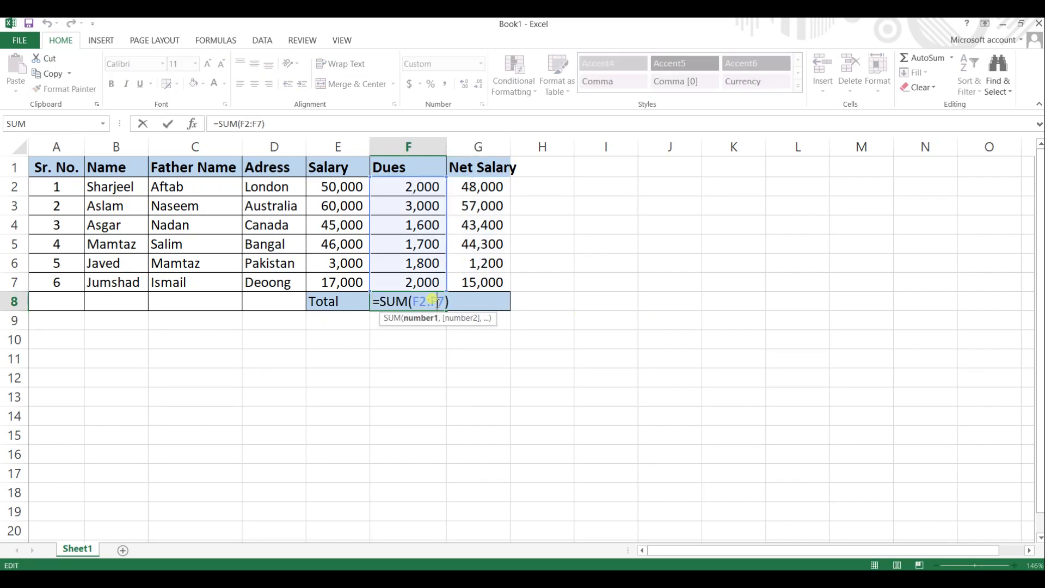
key("Return")
double_click(460, 301)
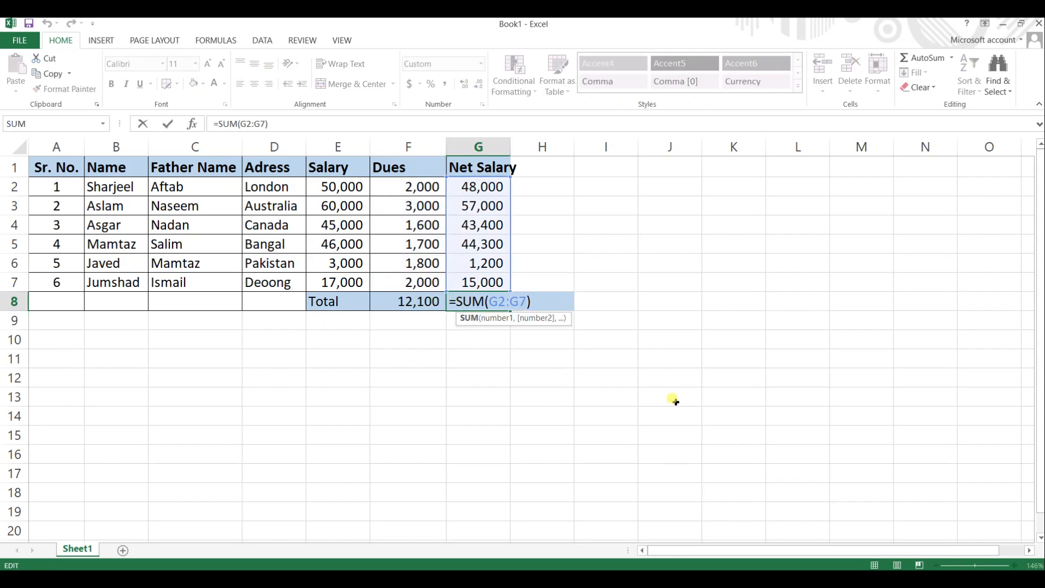
key("Return")
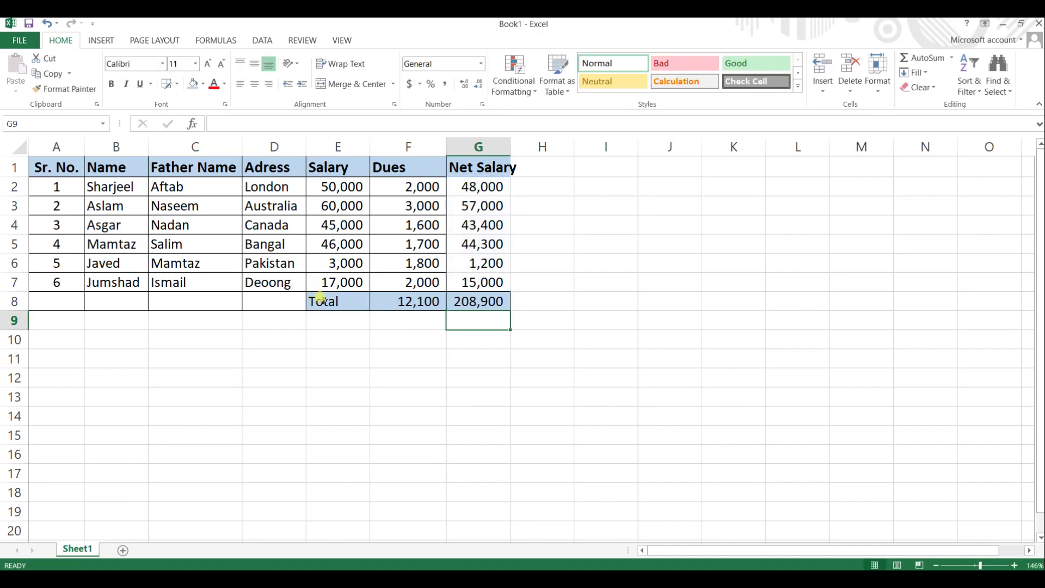
Step: Move the Total label from E8 to D8 and the Dues sum formula from F8 to E8
left_click(328, 296)
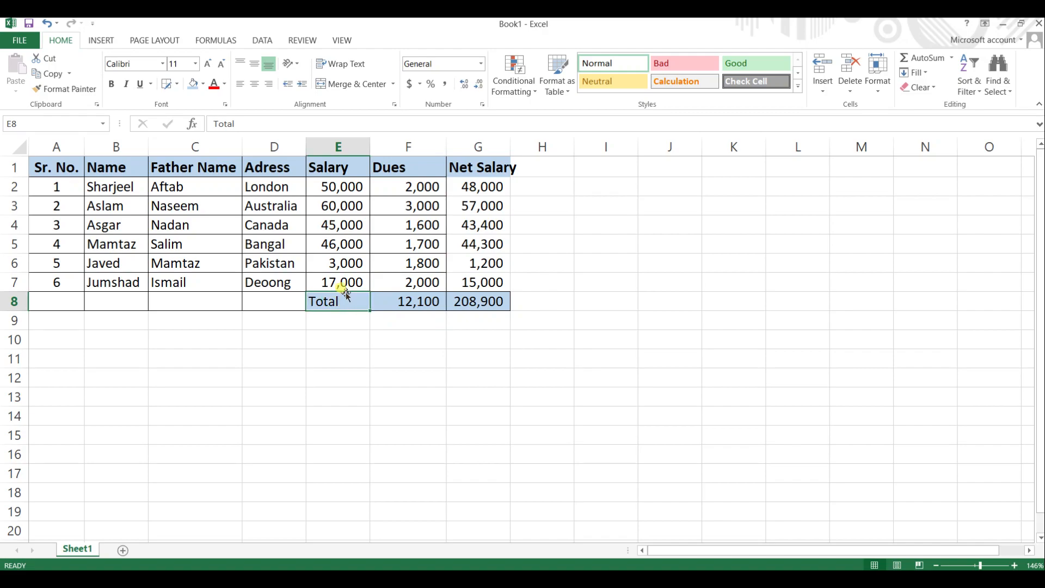
mouse_move(347, 295)
left_mouse_down()
mouse_move(345, 319)
mouse_move(289, 296)
left_mouse_up()
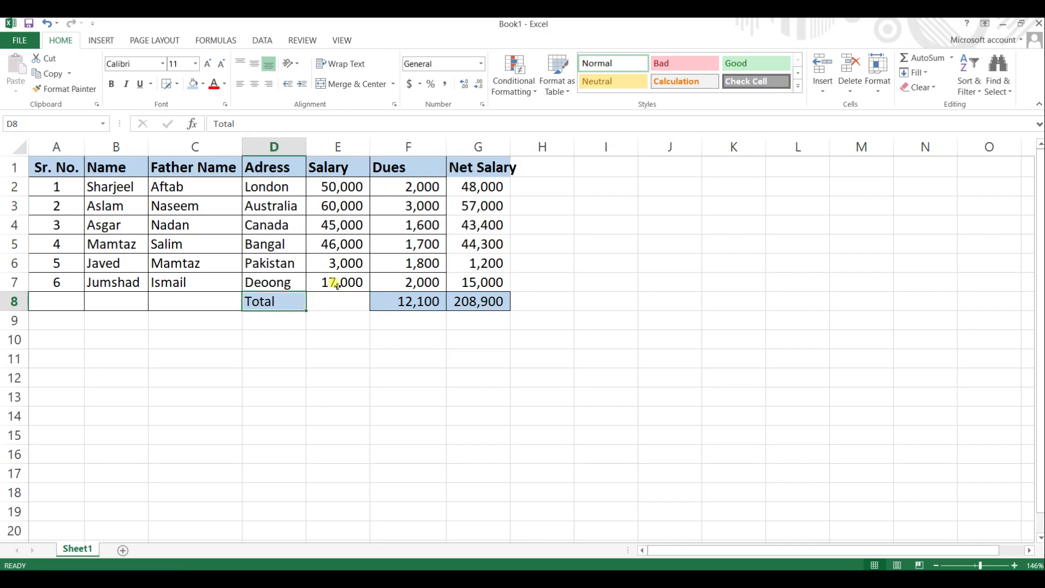
left_click(394, 298)
left_click_drag(398, 293, 324, 297)
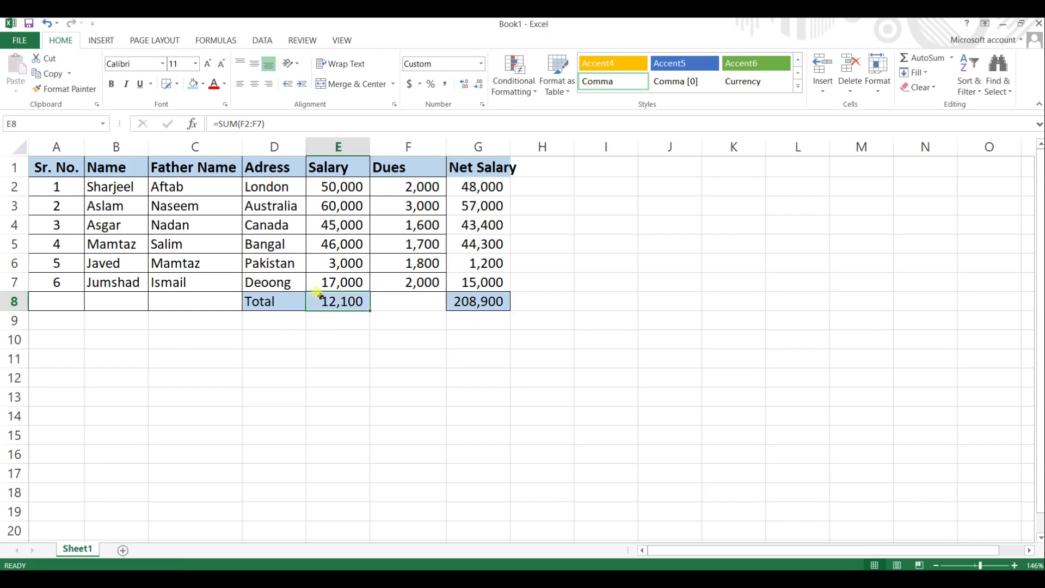
Step: Change the range of the sum in E8 to the Salary values E2:E7
double_click(349, 301)
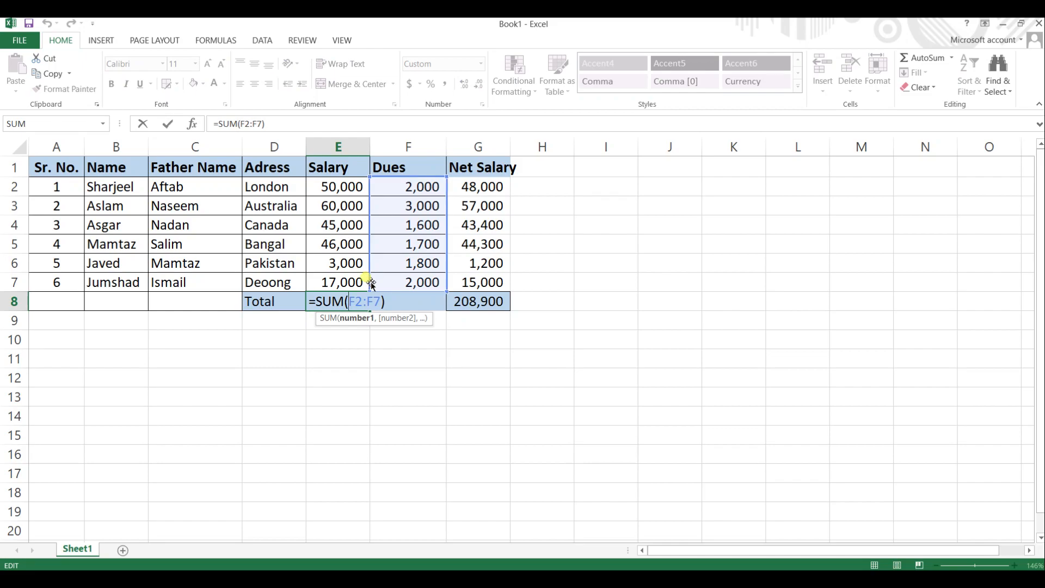
left_click_drag(378, 175, 310, 175)
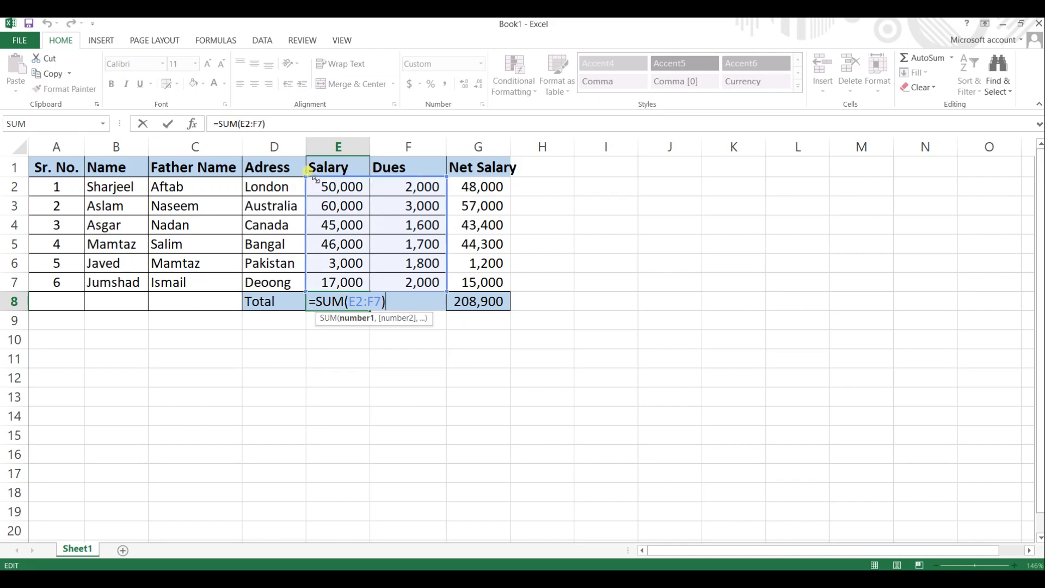
left_click_drag(438, 170, 379, 188)
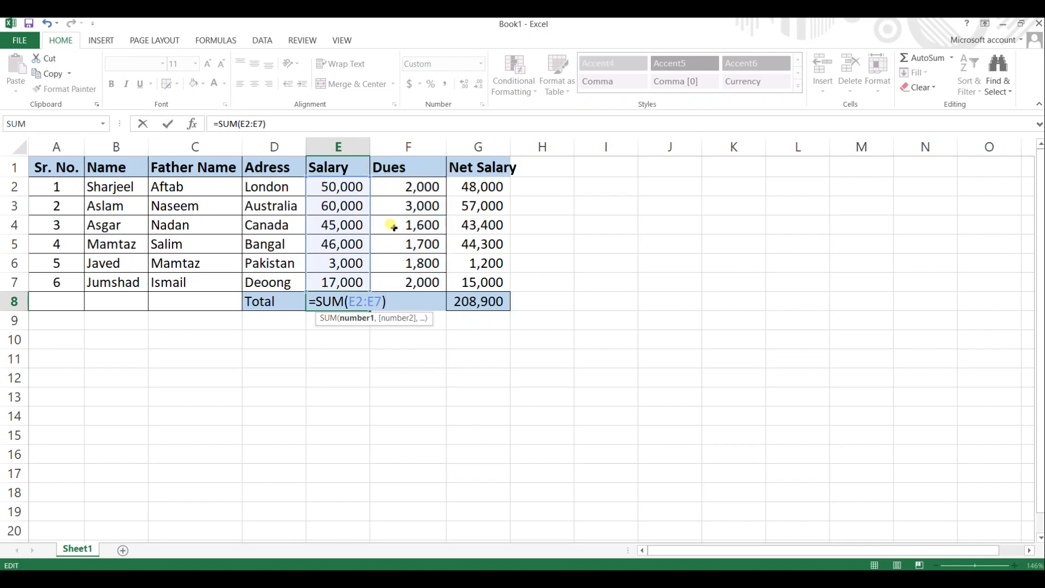
key("Return")
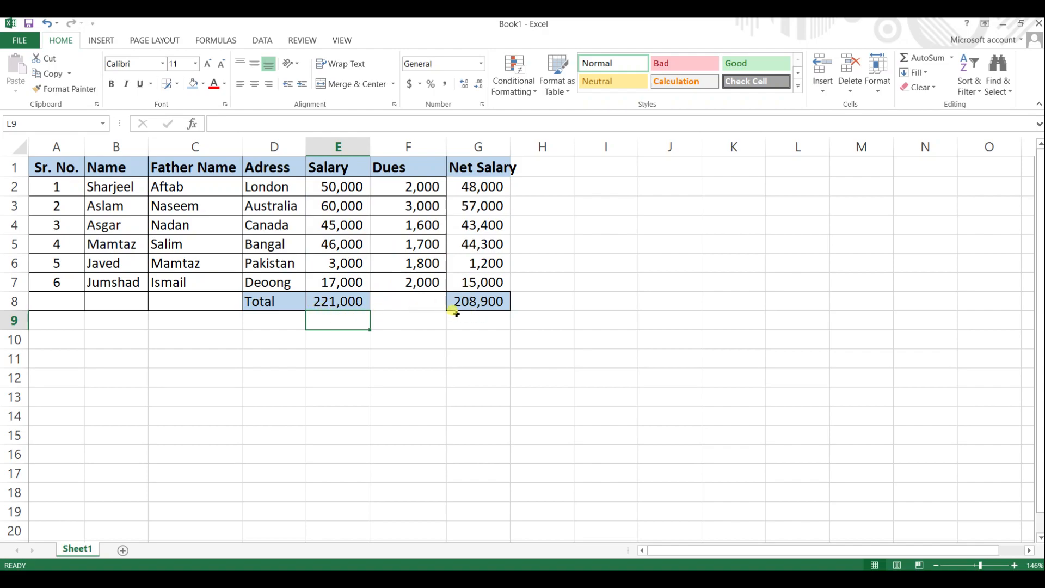
Step: Total the Dues values in cell F8 with a SUM of F2:F7
left_click(422, 303)
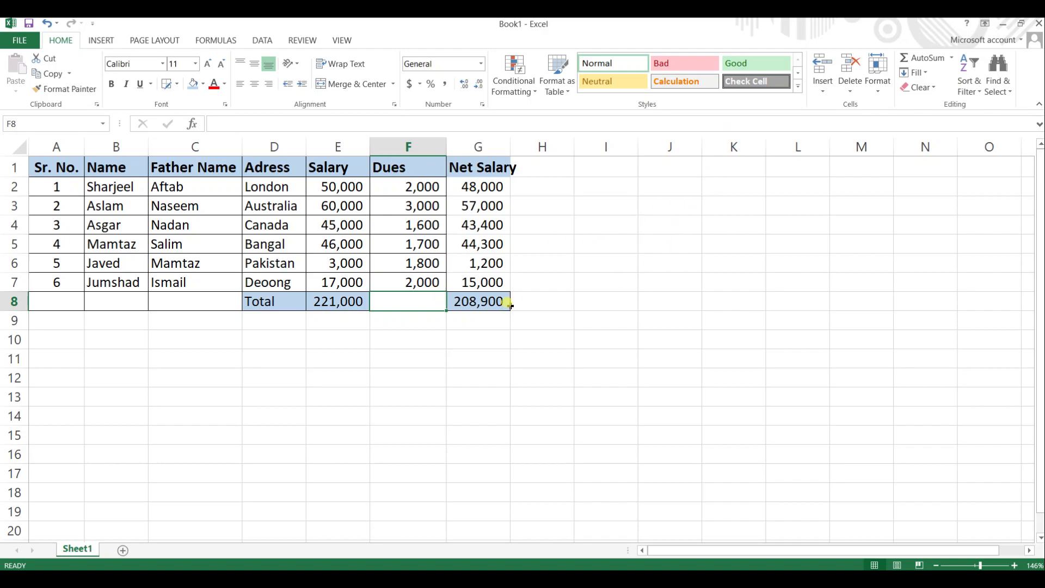
type("=")
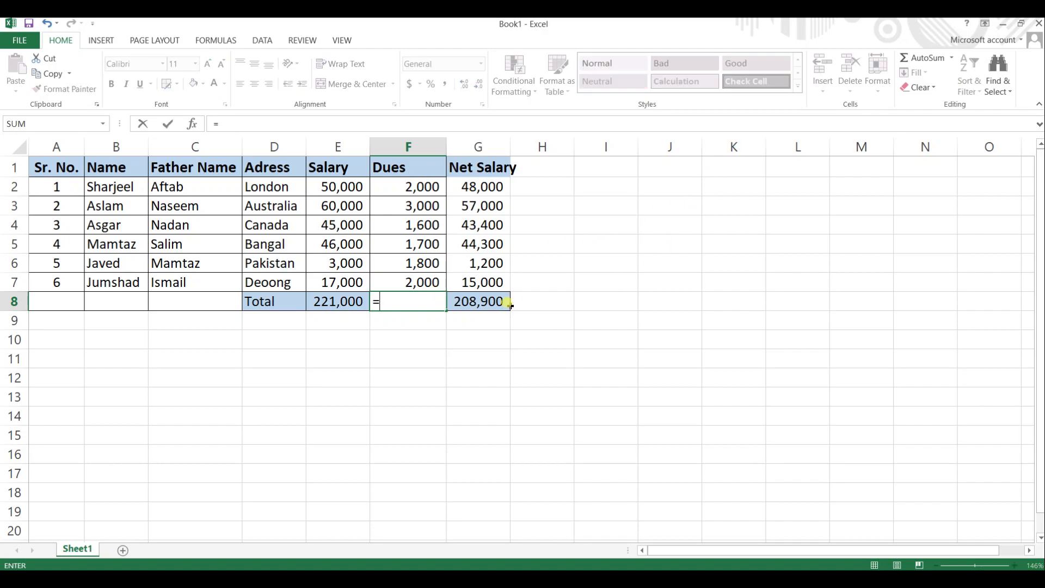
type("sum")
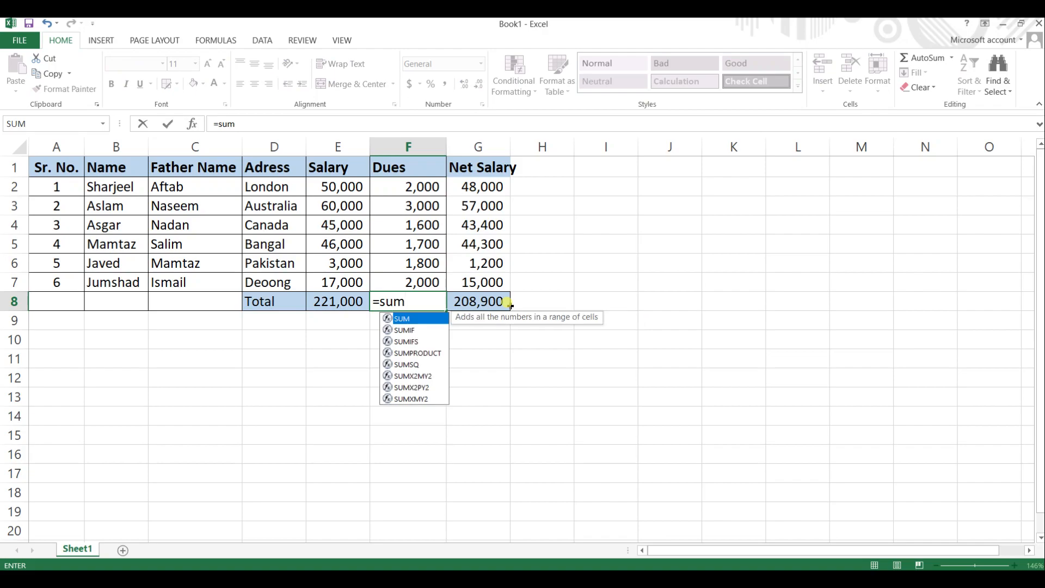
double_click(425, 321)
left_click_drag(424, 187, 420, 283)
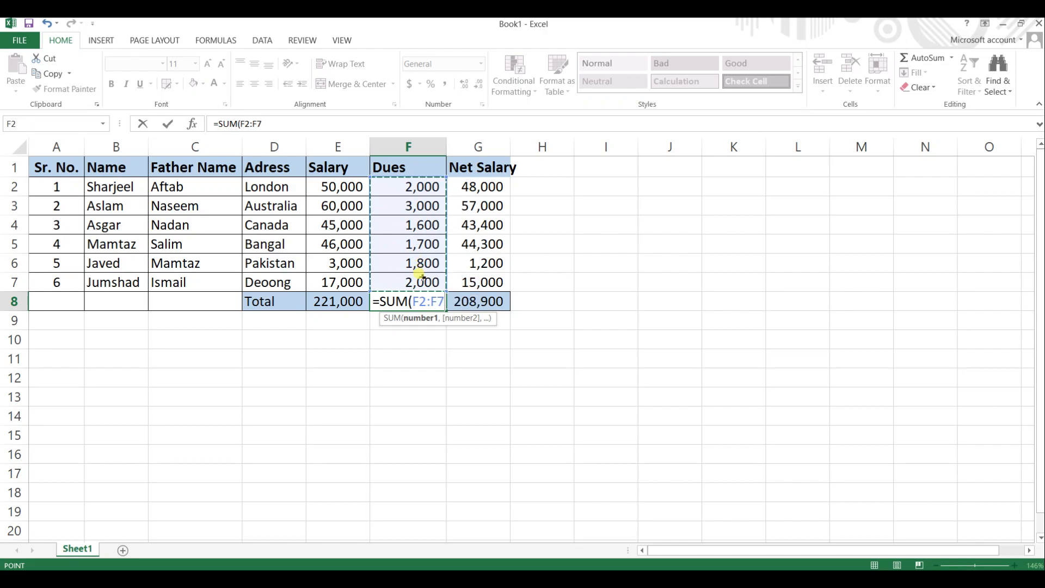
key("Return")
double_click(432, 303)
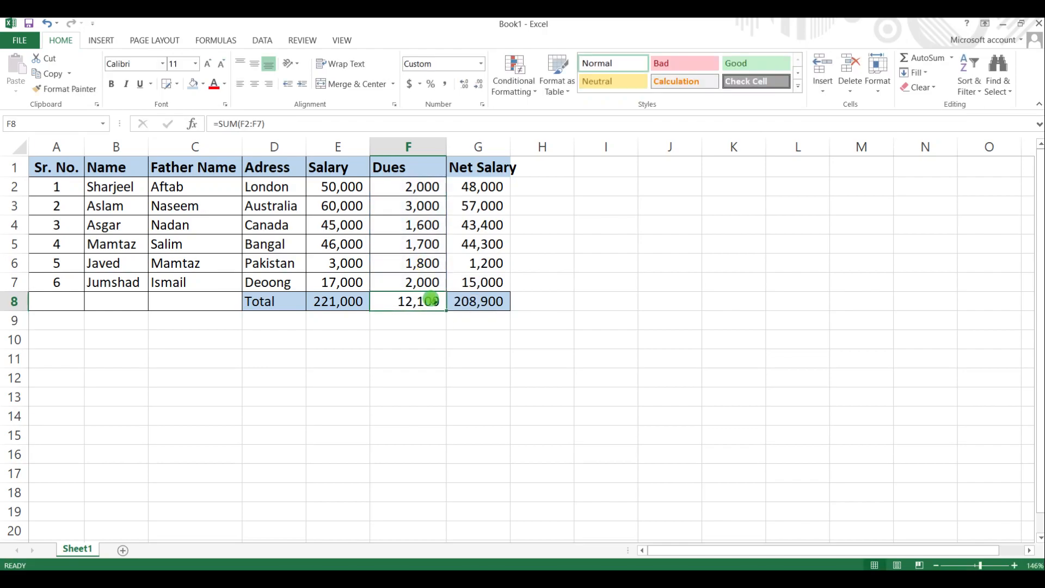
key("Return")
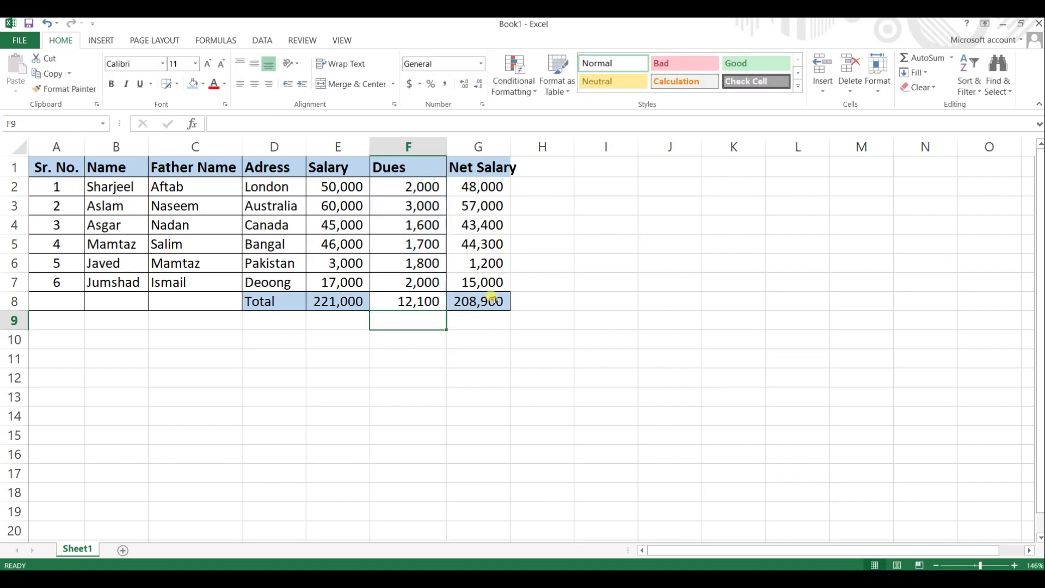
Step: Replace the Net Salary total in G8 by filling the salary-minus-dues formula down from G7, and check its references
double_click(488, 303)
key("Return")
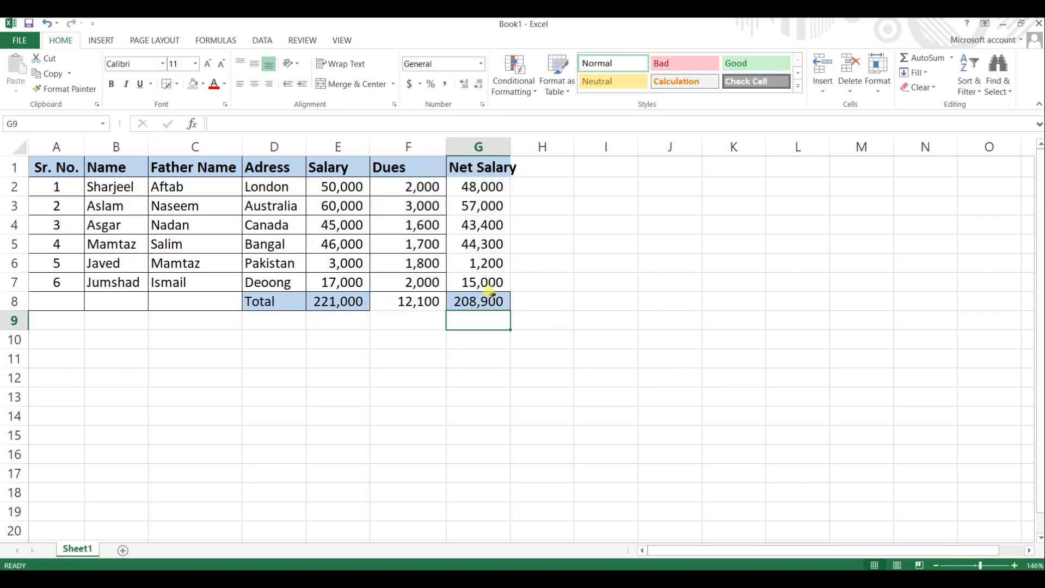
left_click(498, 282)
left_click_drag(511, 291, 515, 306)
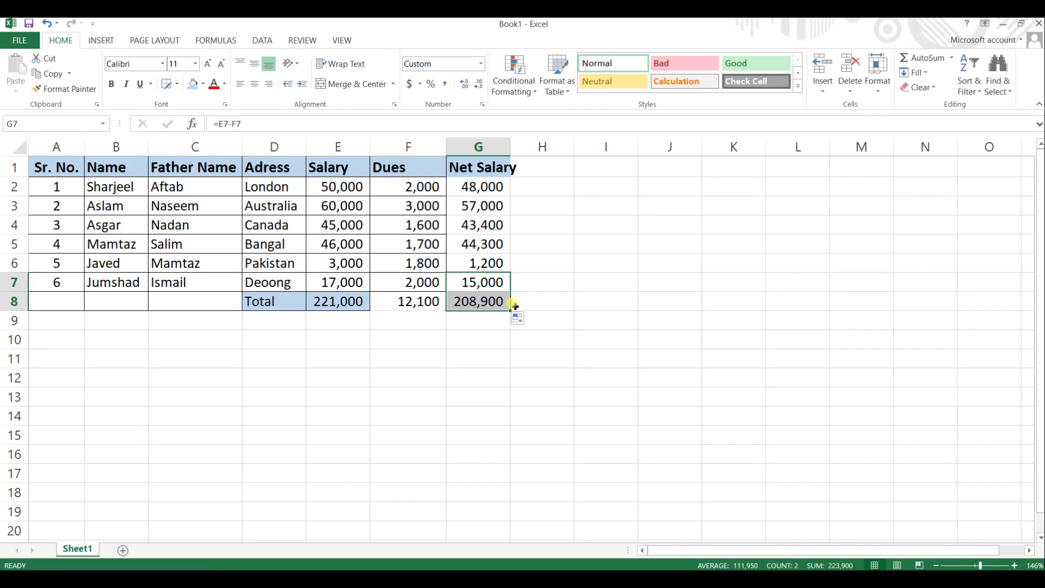
double_click(478, 302)
left_click(537, 312)
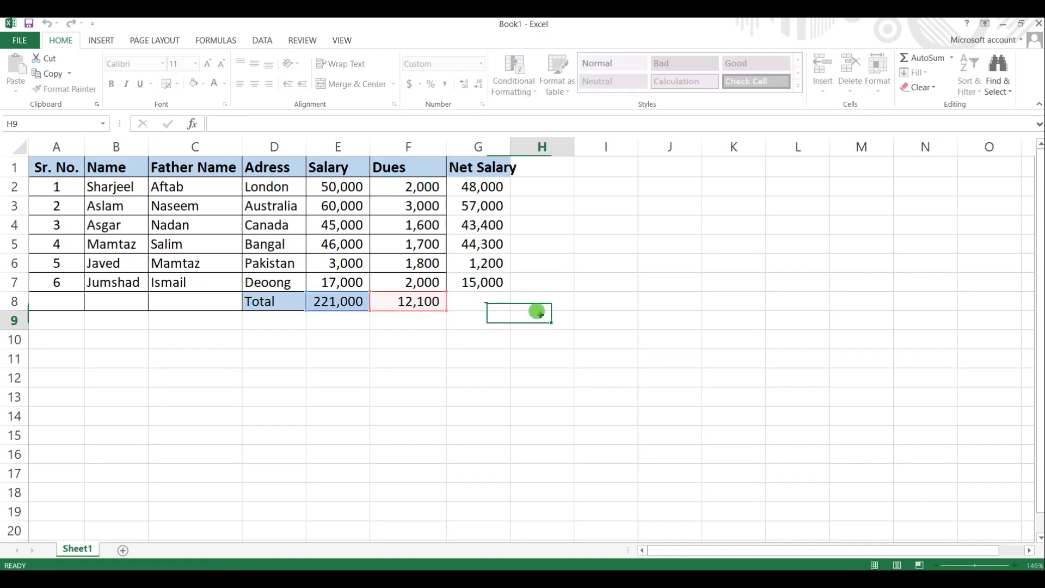
Step: Apply the Normal page margins and set the worksheet's page orientation to Landscape
left_click(479, 301)
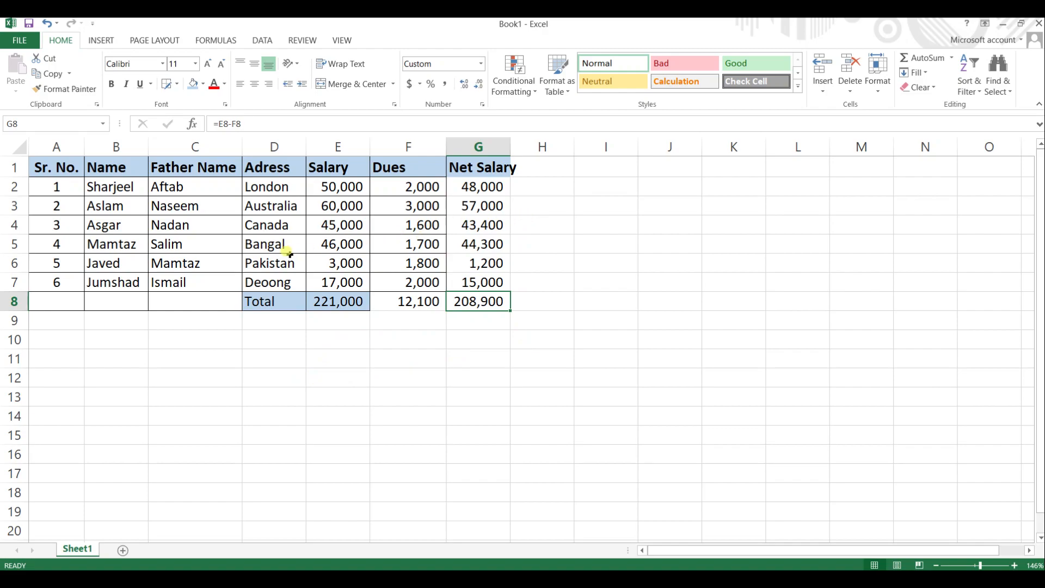
left_click(156, 41)
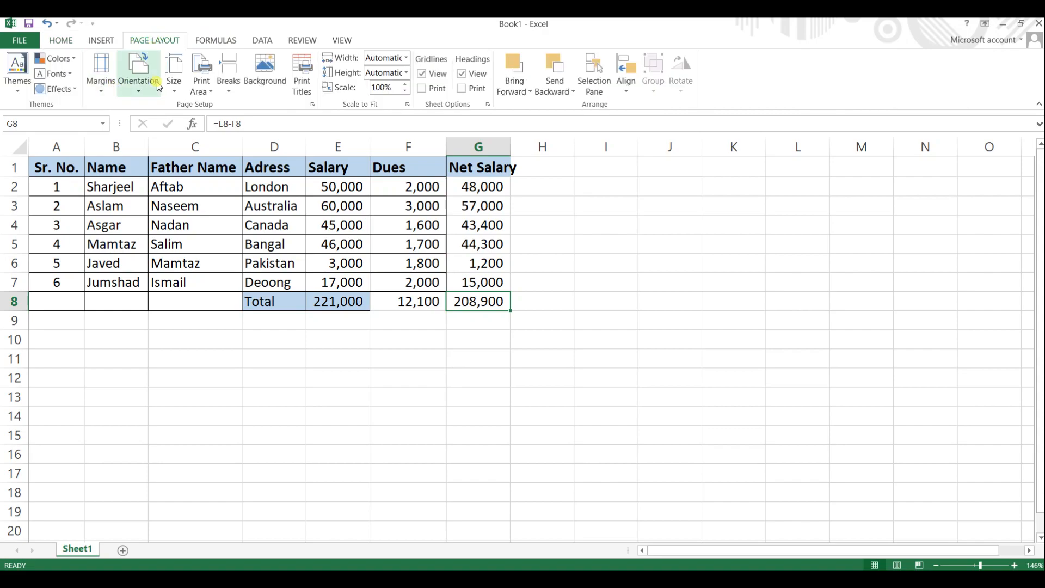
left_click(108, 97)
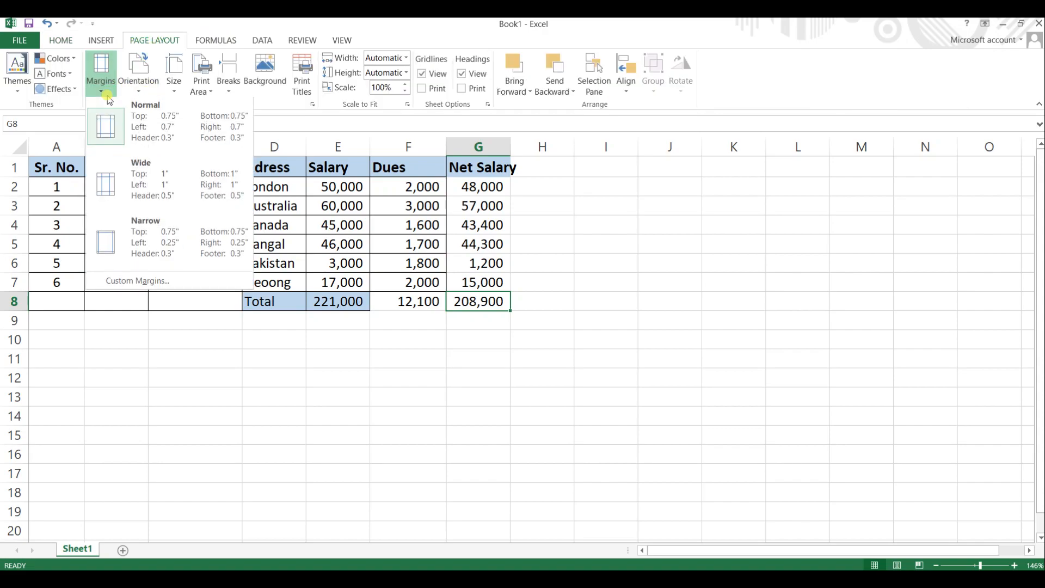
left_click(128, 142)
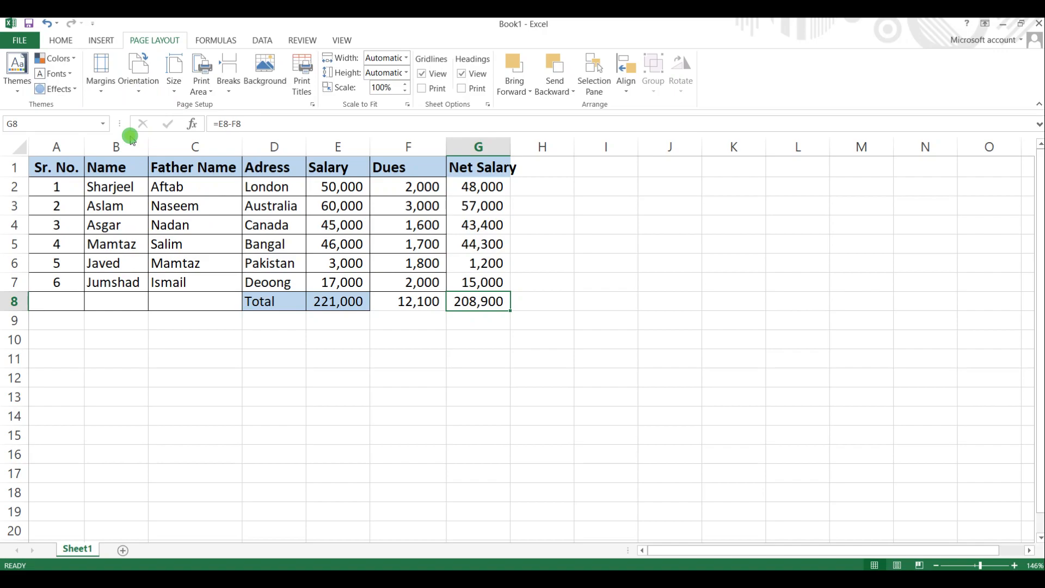
left_click(143, 87)
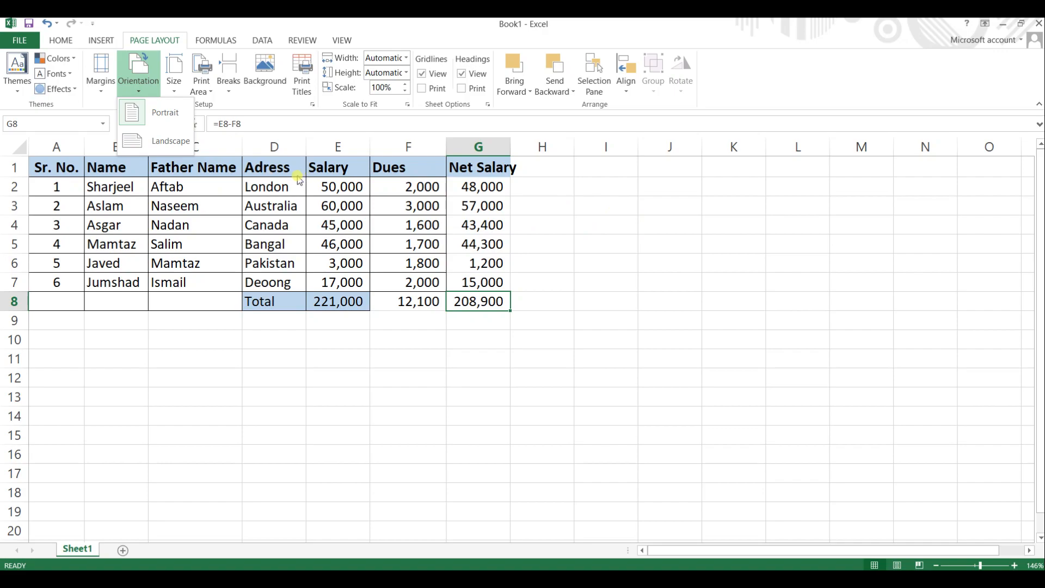
left_click(178, 148)
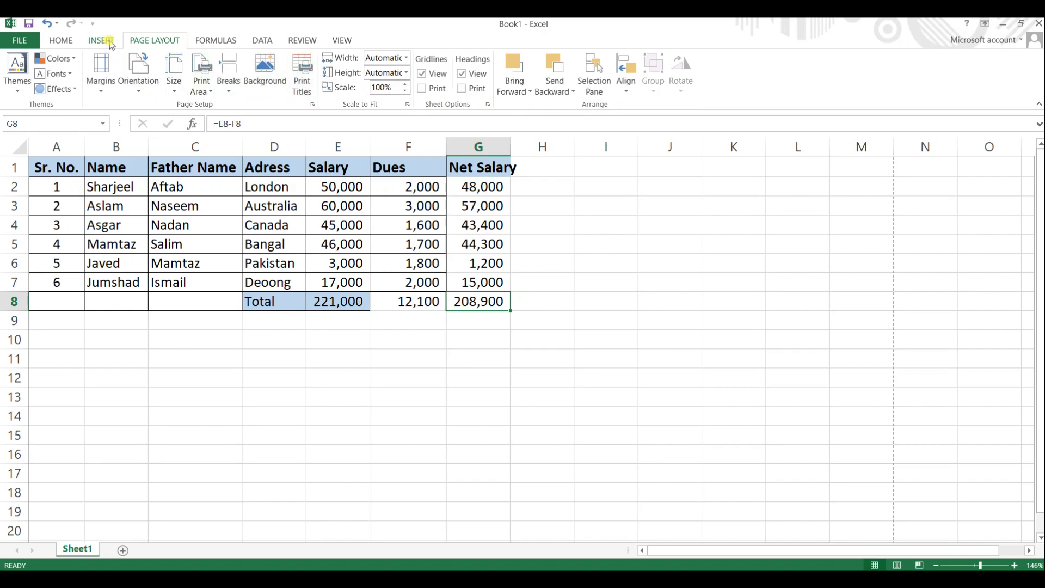
Step: View the sheet in Page Layout view, and switch it to Page Break Preview
left_click(306, 41)
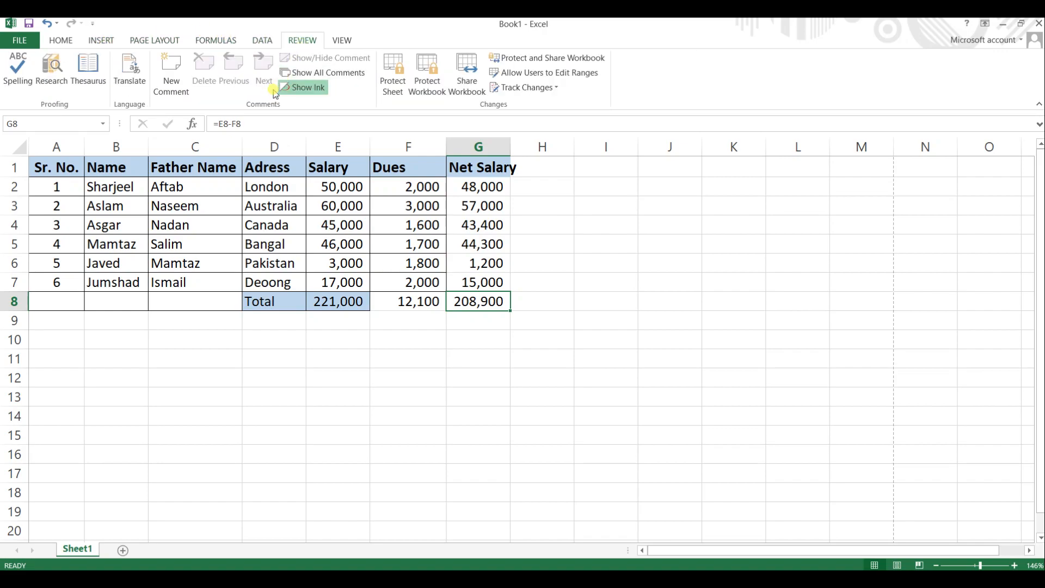
left_click(338, 40)
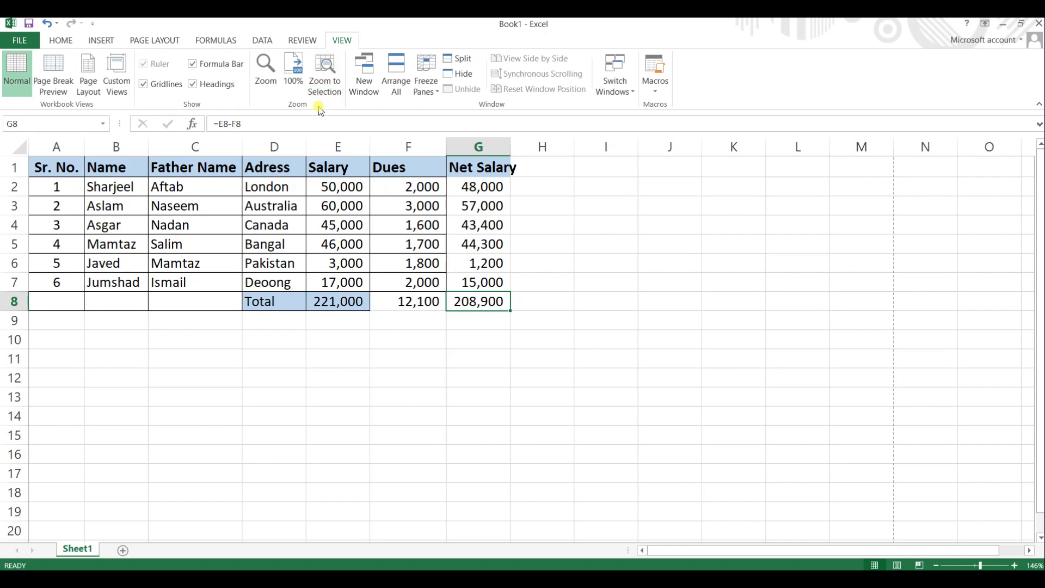
left_click(90, 81)
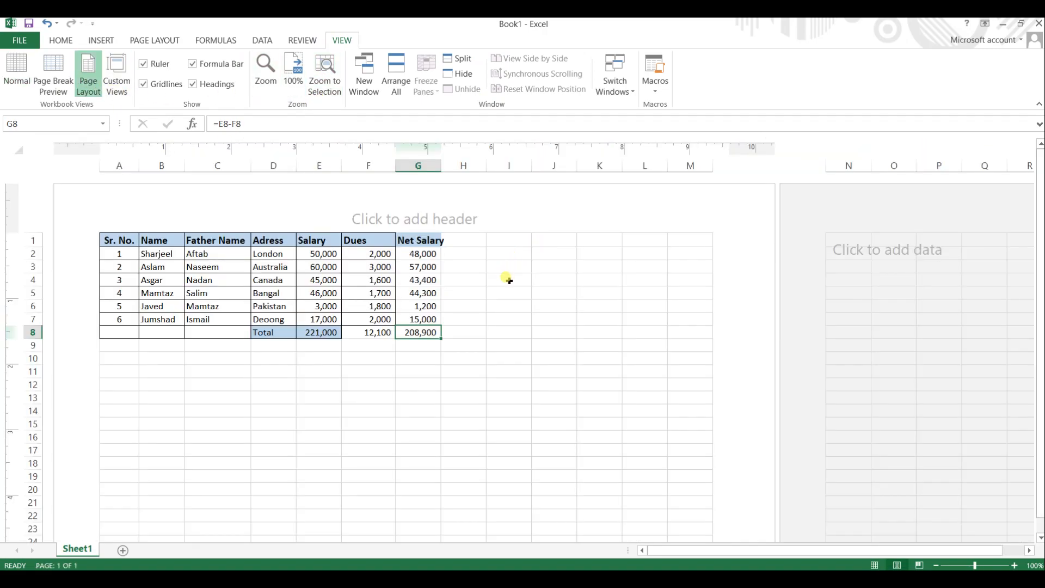
left_click(52, 73)
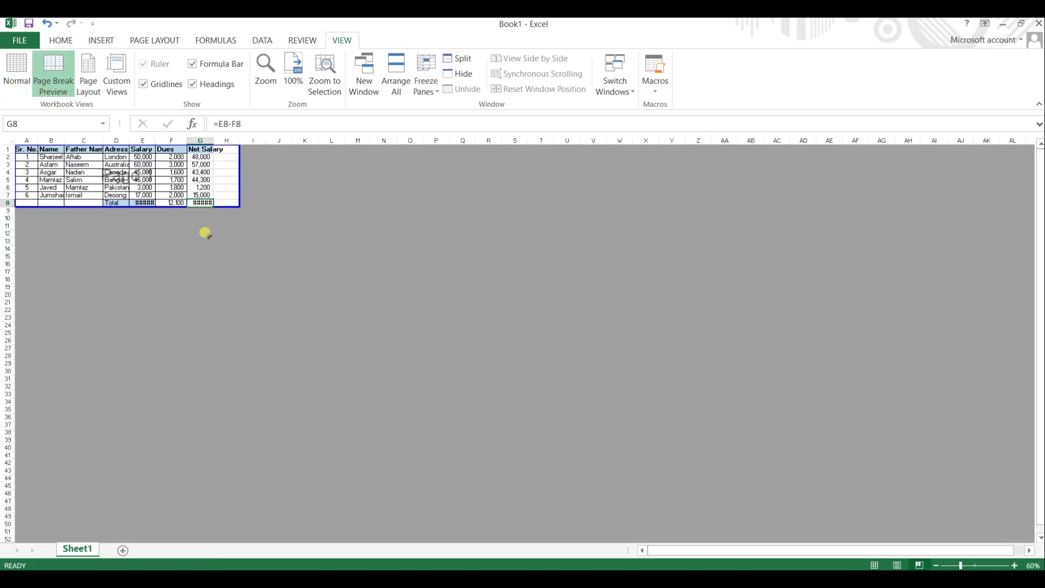
Step: Widen column G so that the Net Salary heading fits inside it
left_click(980, 565)
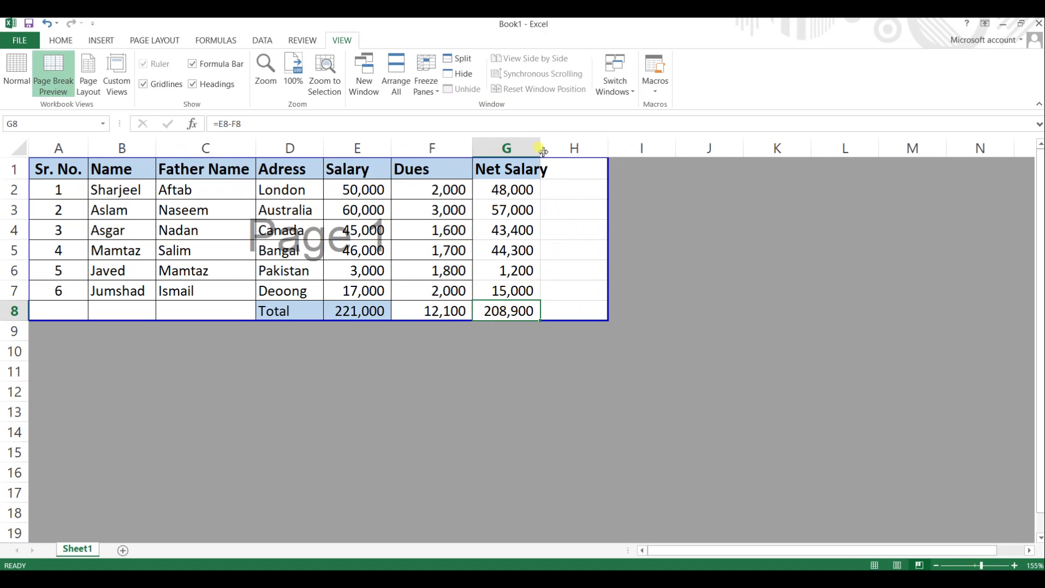
left_click_drag(542, 150, 552, 148)
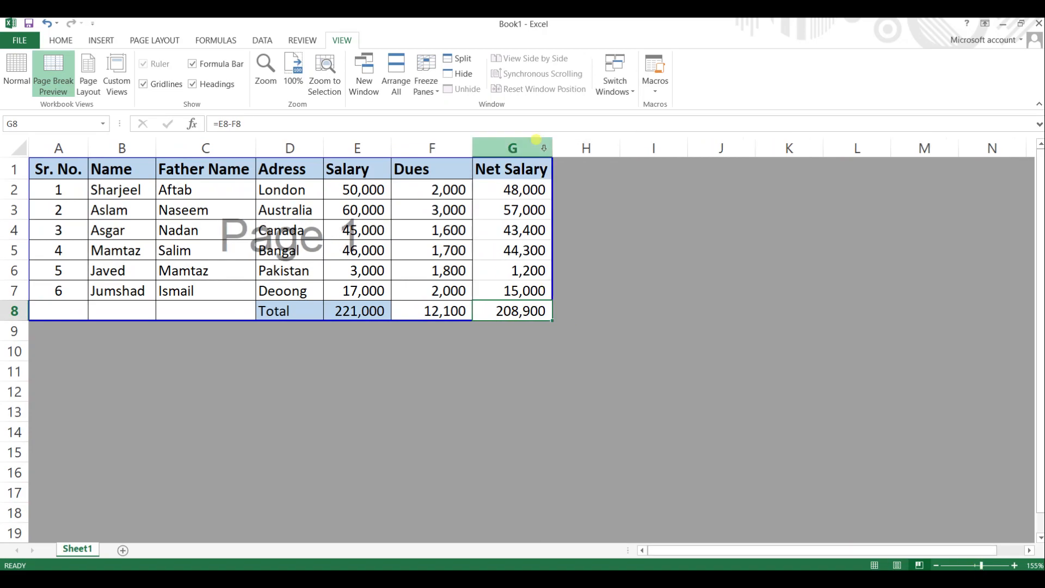
left_click(555, 348)
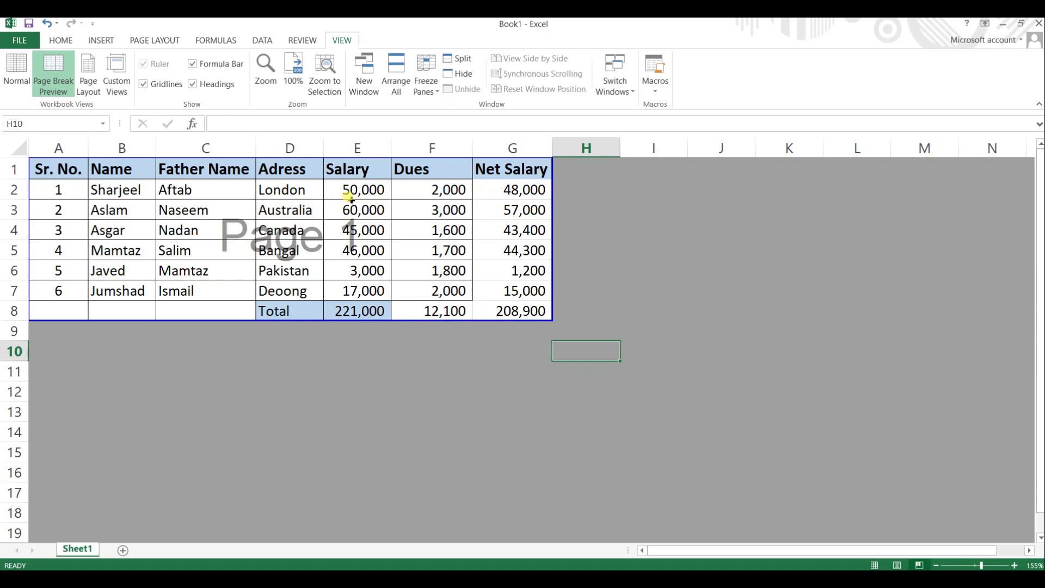
Step: Open the print preview and set the paper size to A4
key("ctrl+p")
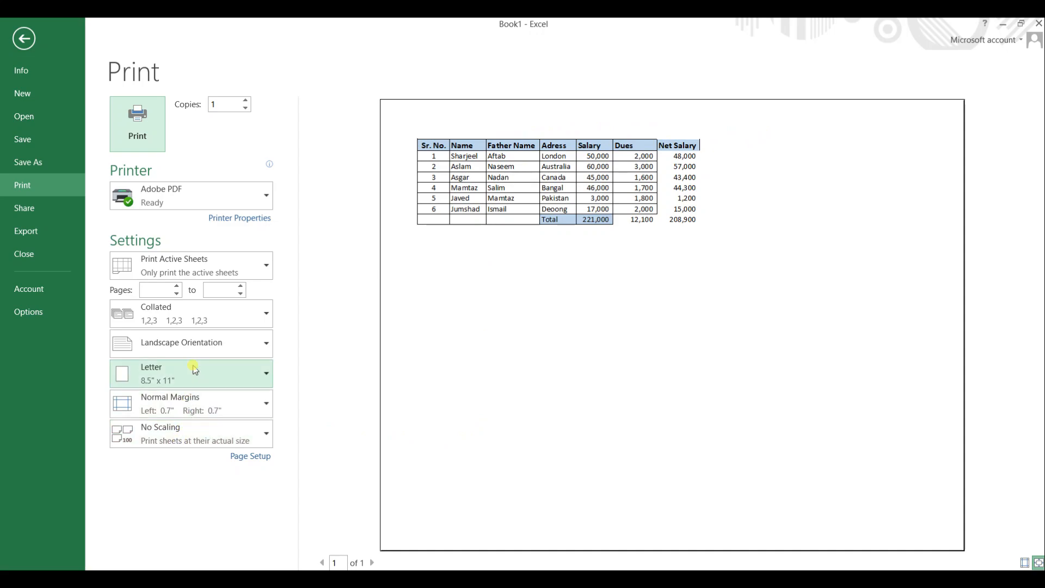
left_click(195, 383)
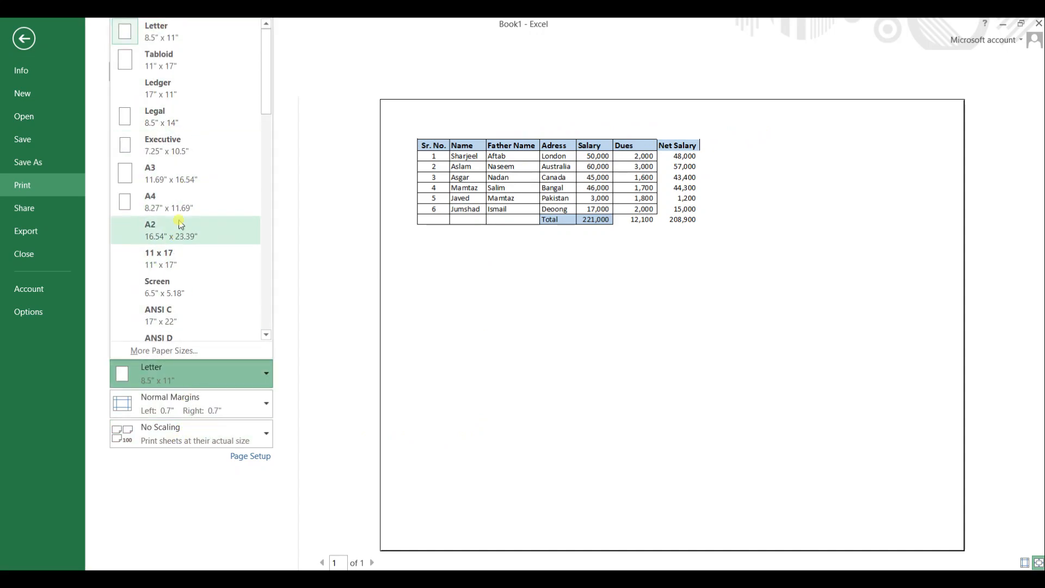
left_click(179, 201)
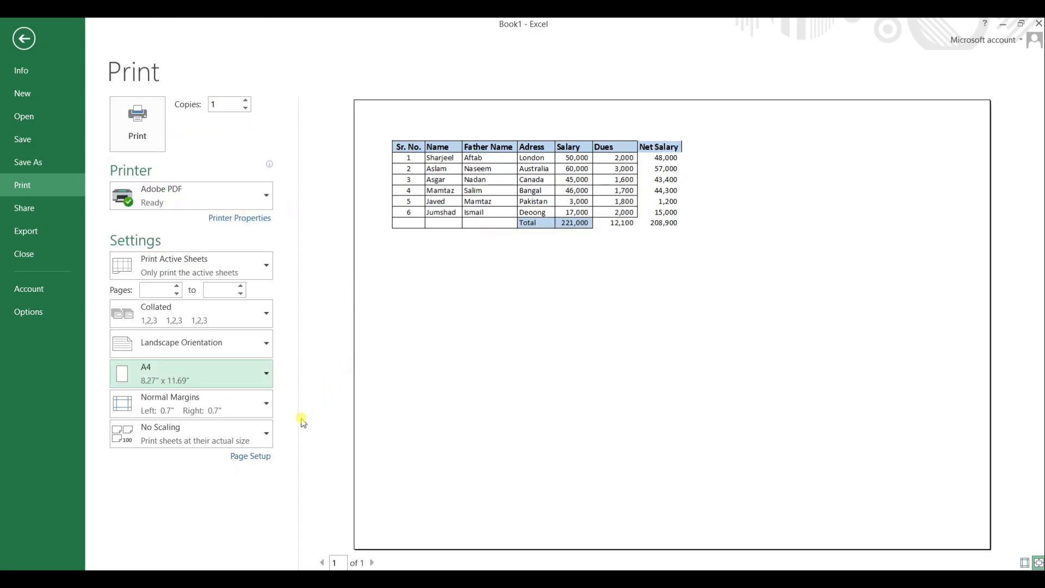
Step: Set the print scaling in Page Setup to fit 1 page wide by 1 tall
left_click(251, 458)
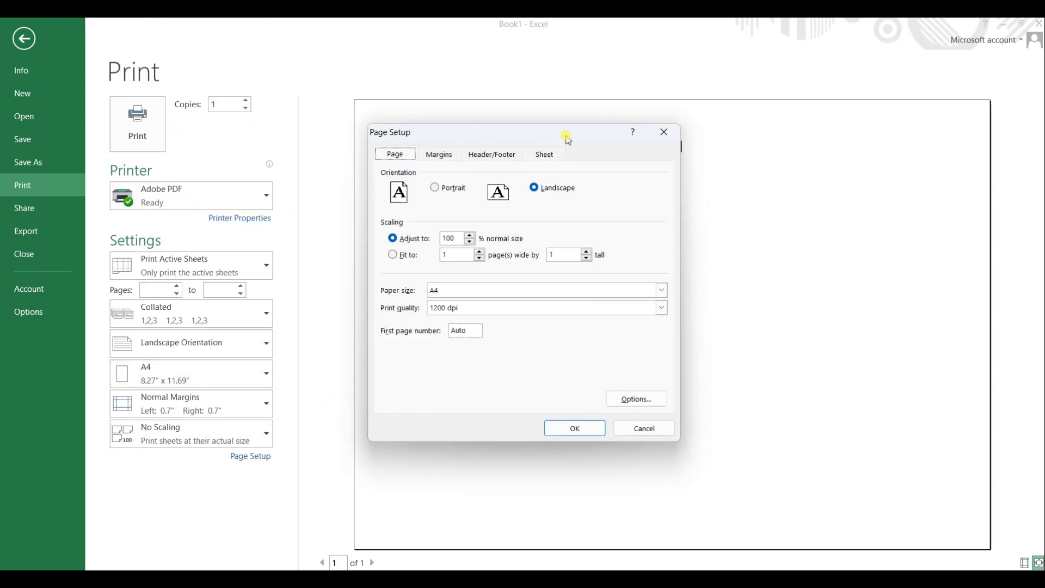
left_click(409, 260)
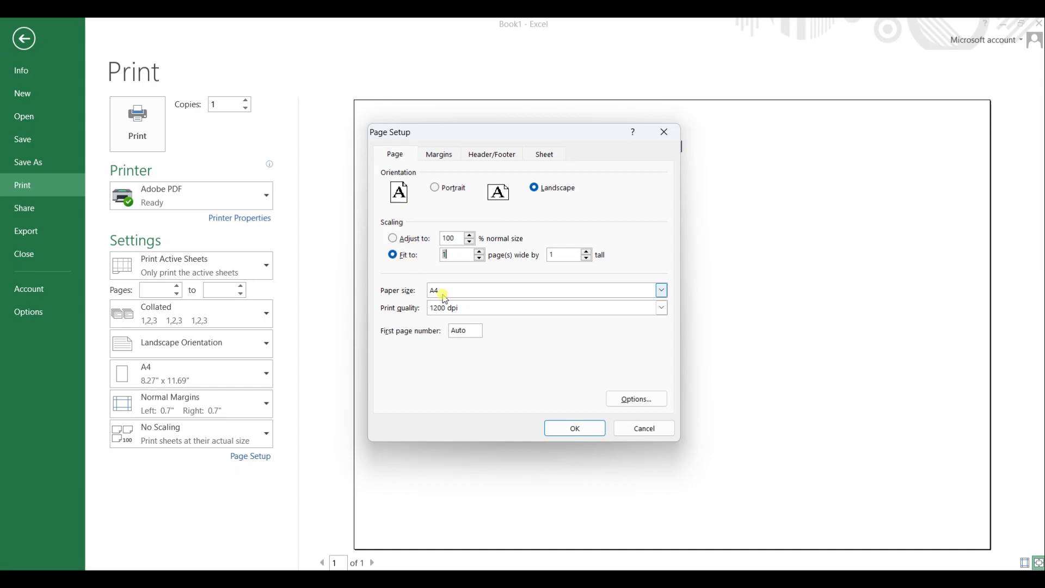
left_click(579, 428)
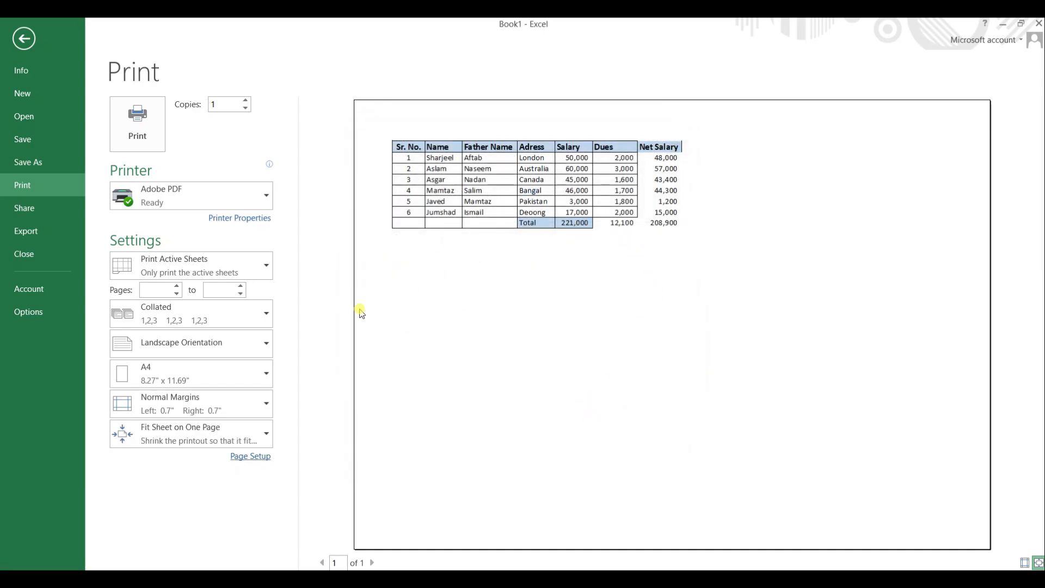
Step: Review the Page Setup margin, header/footer and sheet options, set the print scaling to 150% of normal size, and return to the worksheet
left_click(260, 456)
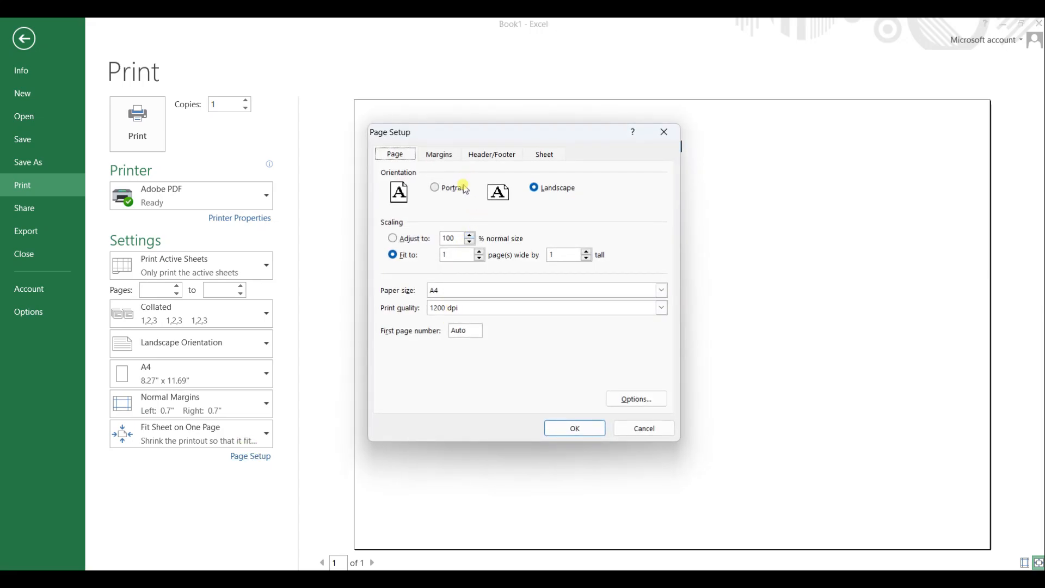
left_click(438, 155)
left_click(518, 157)
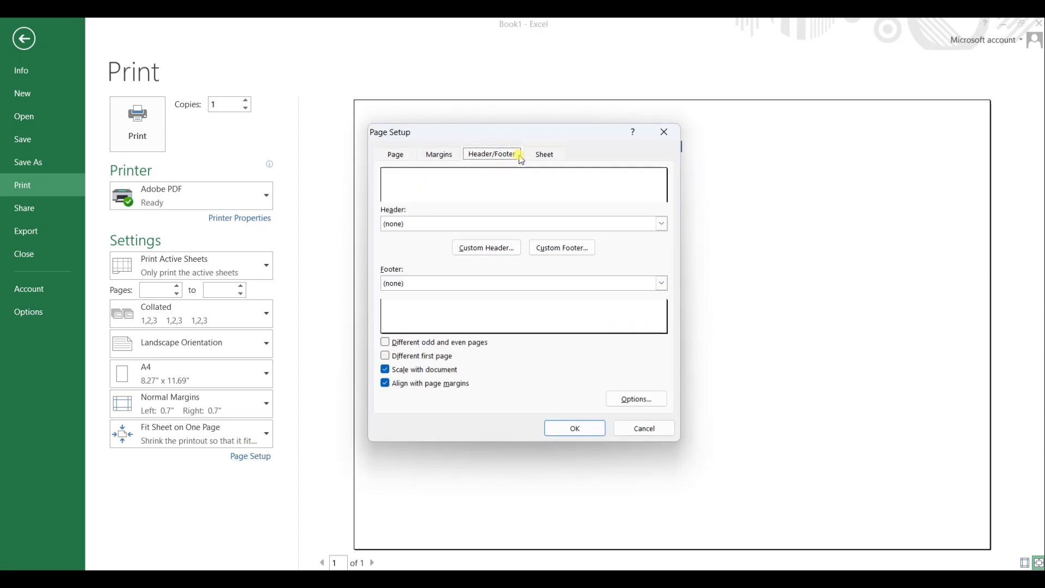
left_click(544, 154)
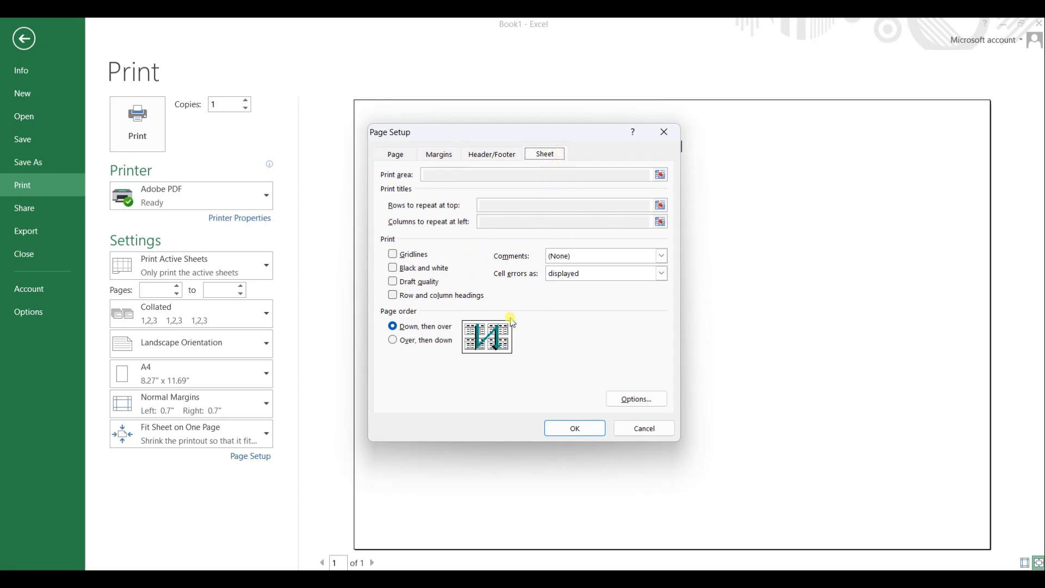
left_click(396, 157)
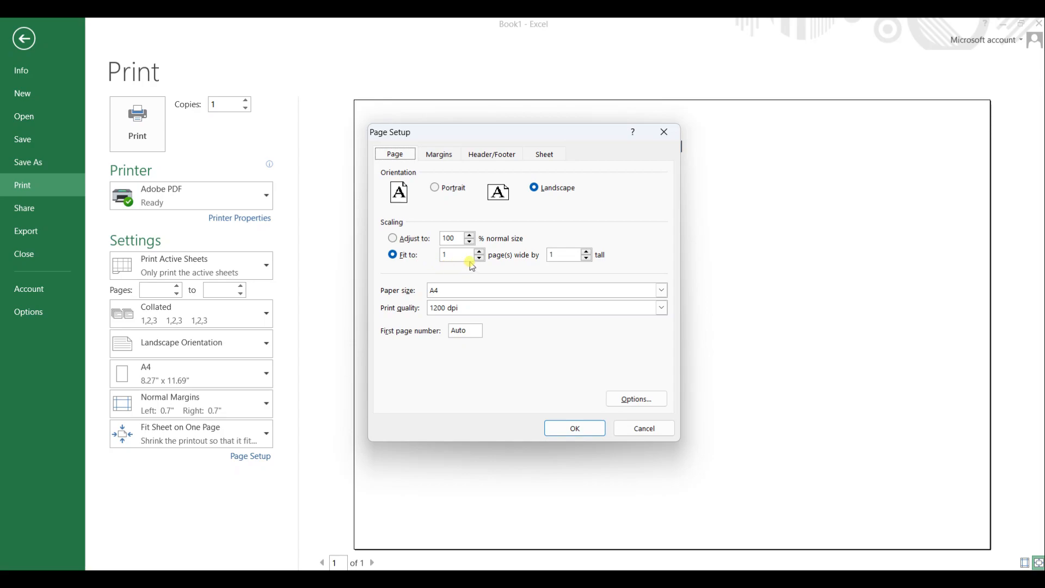
left_click(406, 238)
left_click(576, 428)
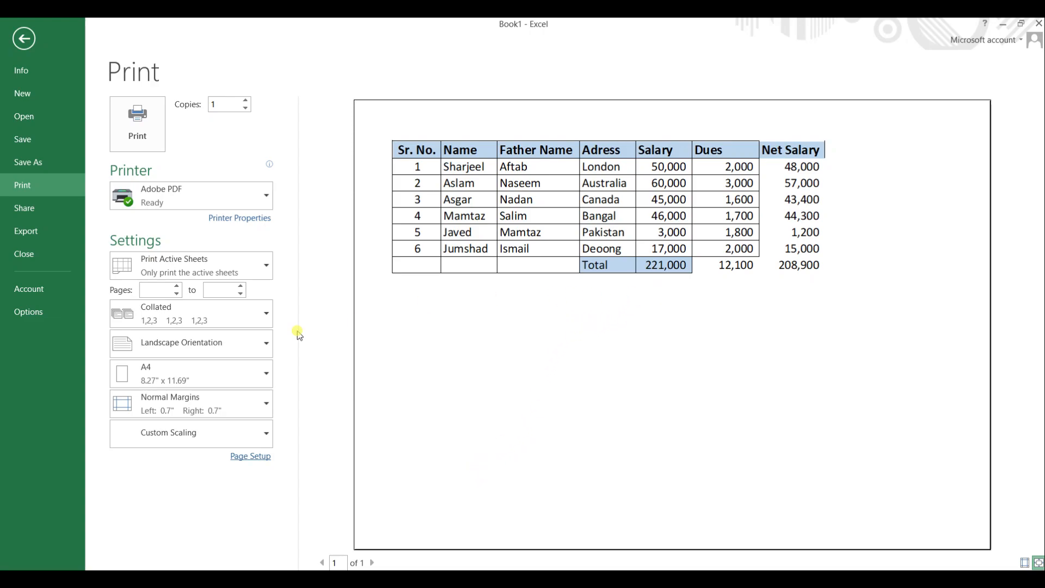
key("Escape")
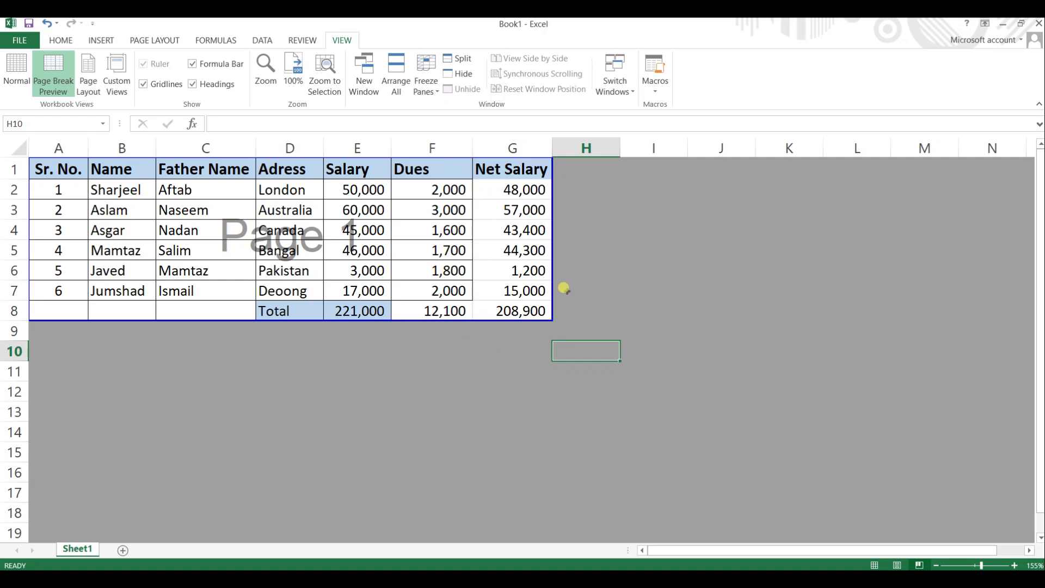
Step: Increase the print scaling to 160% and on to 170% of normal size, checking the print preview each time
left_click(296, 75)
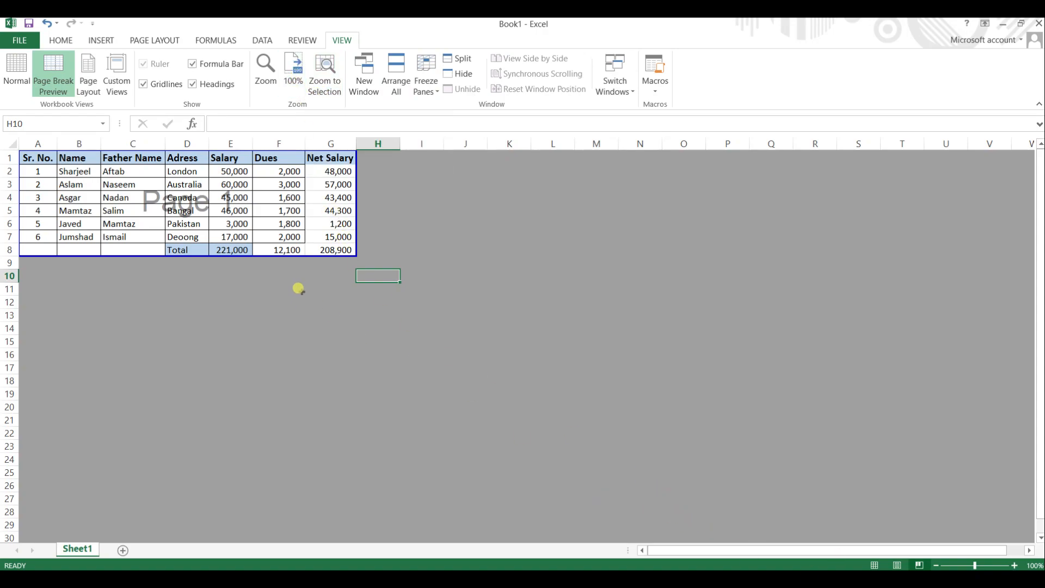
key("ctrl+p")
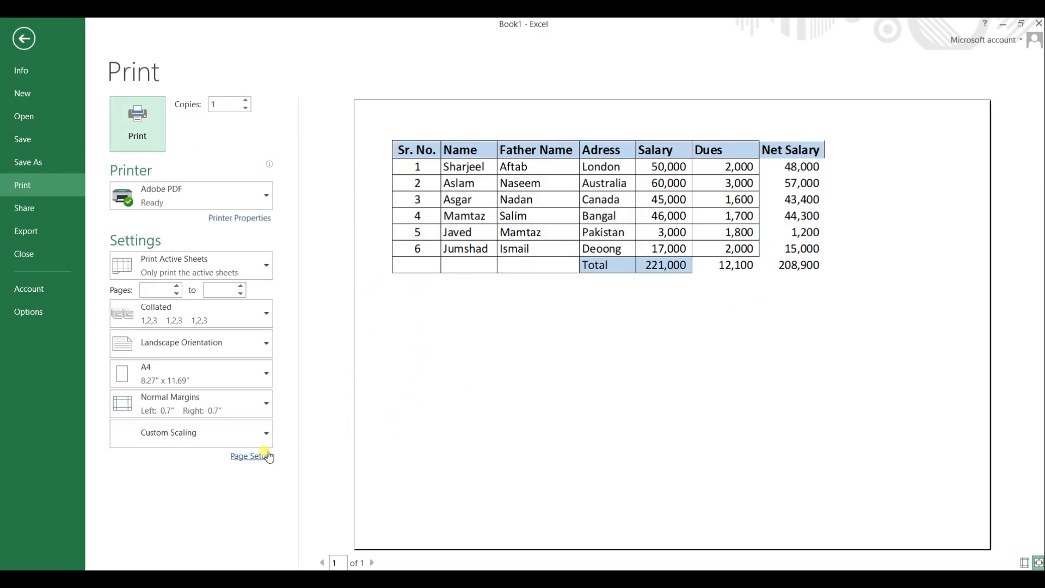
left_click(260, 457)
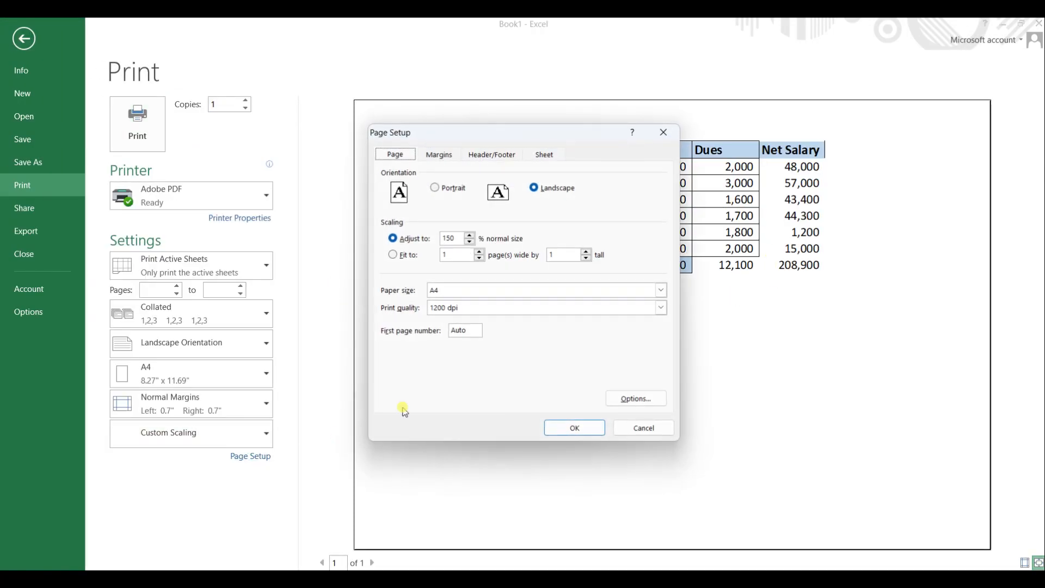
left_click(470, 235)
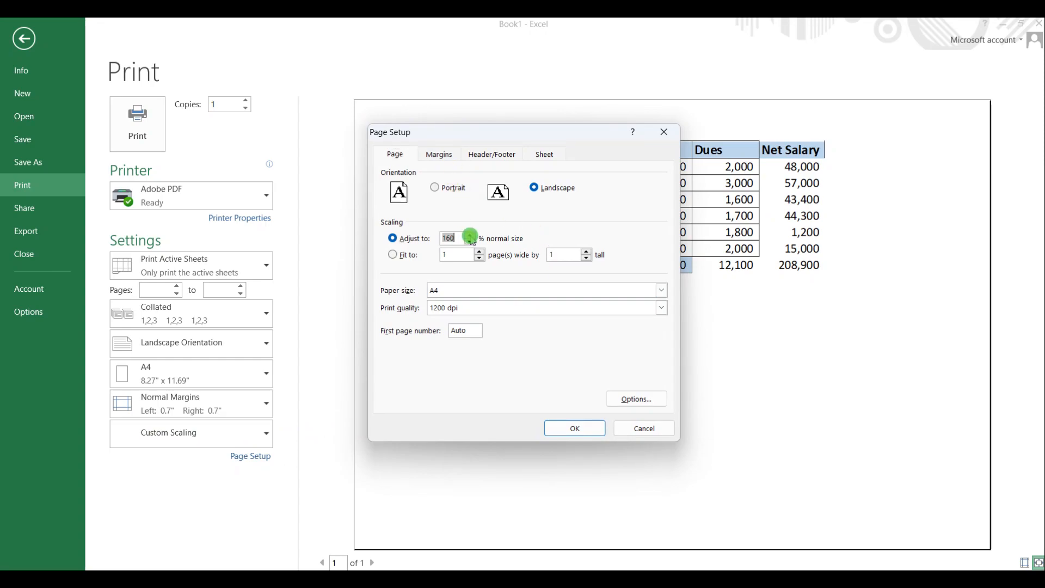
left_click(571, 427)
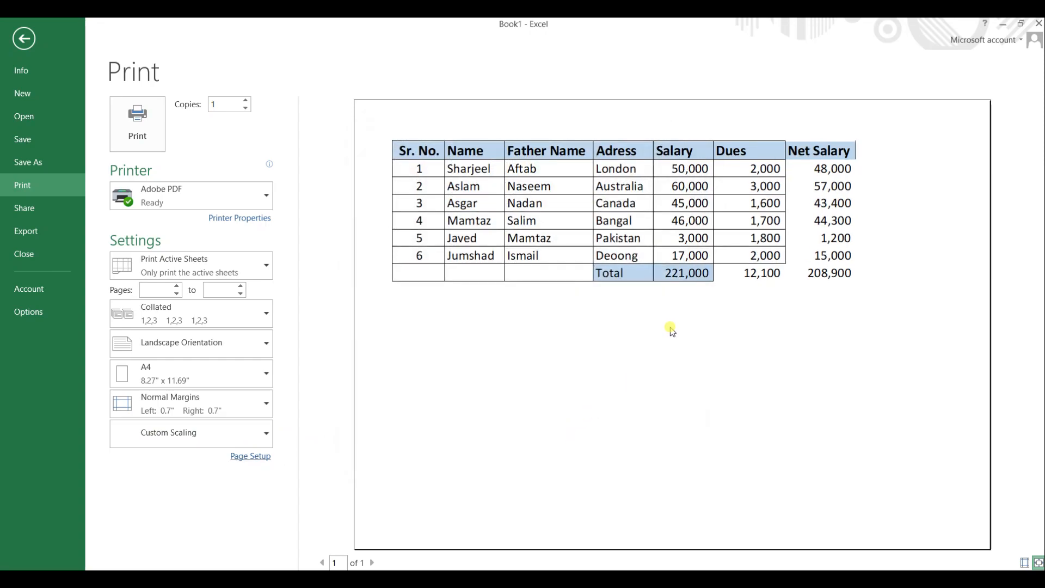
left_click(254, 458)
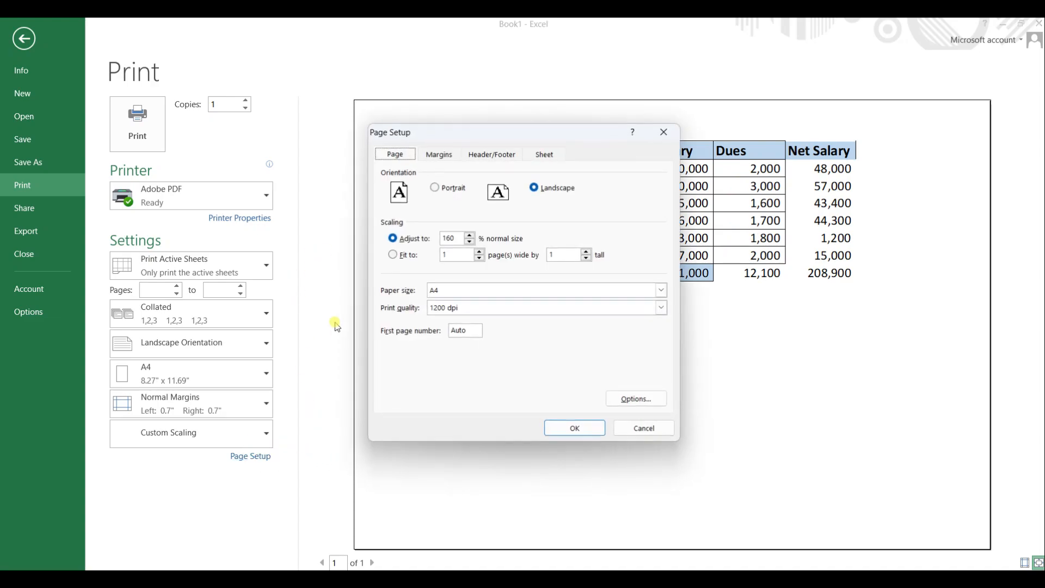
left_click(469, 239)
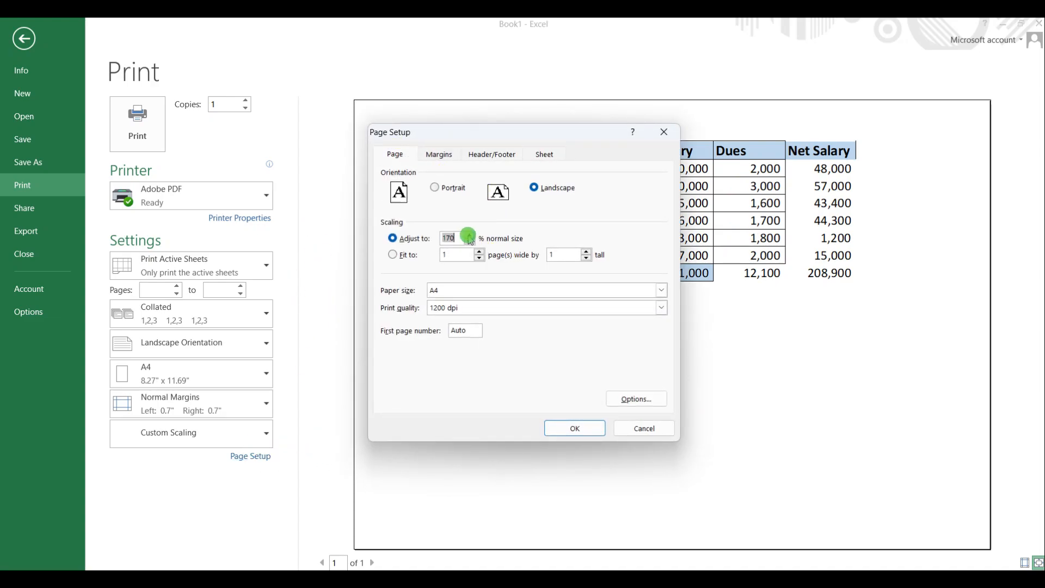
left_click(574, 430)
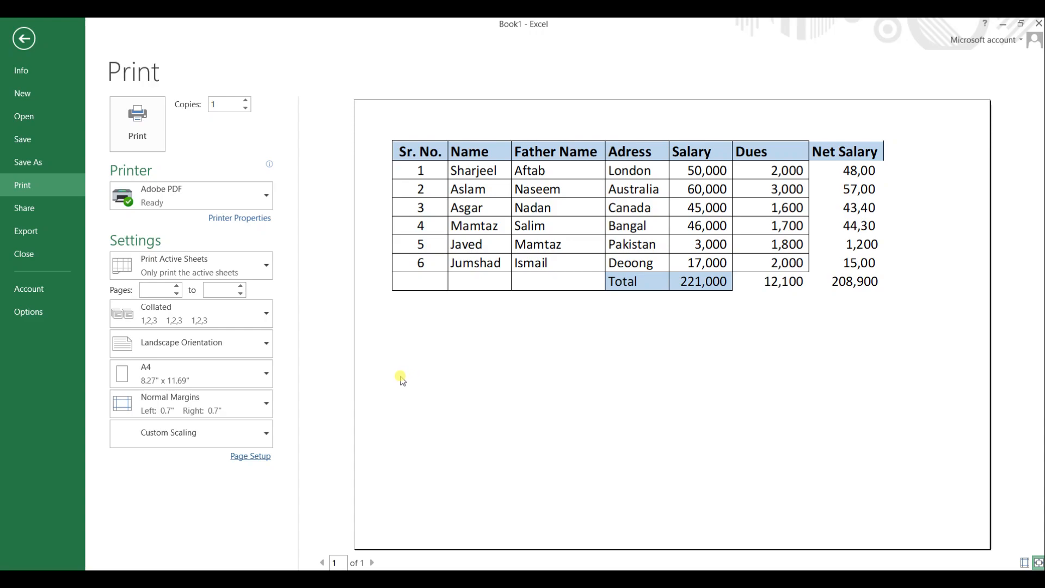
key("Escape")
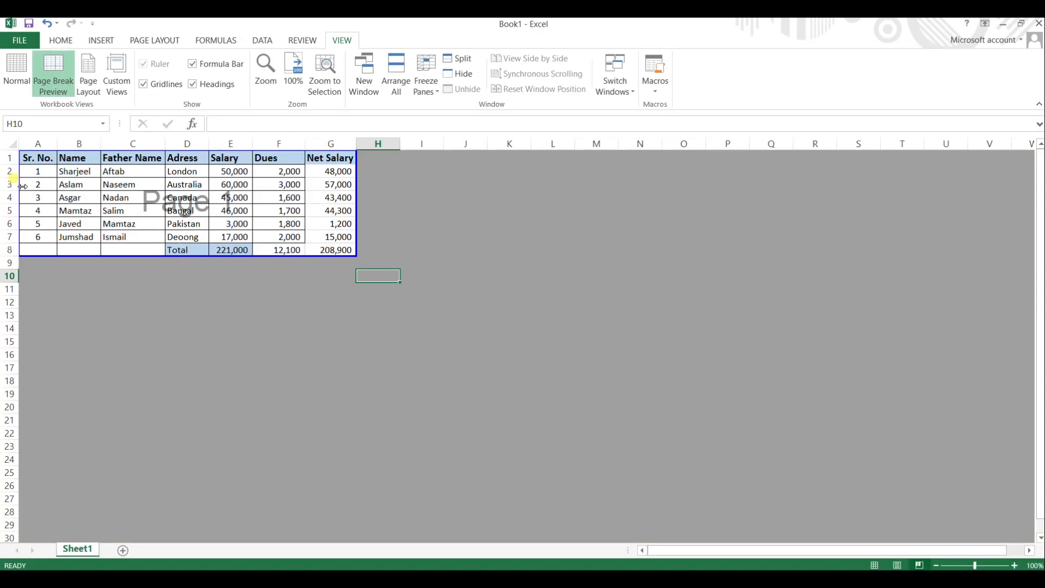
Step: Apply all borders to the entire employee table, from the header row through the totals row (A1:G8)
left_click_drag(24, 153, 336, 249)
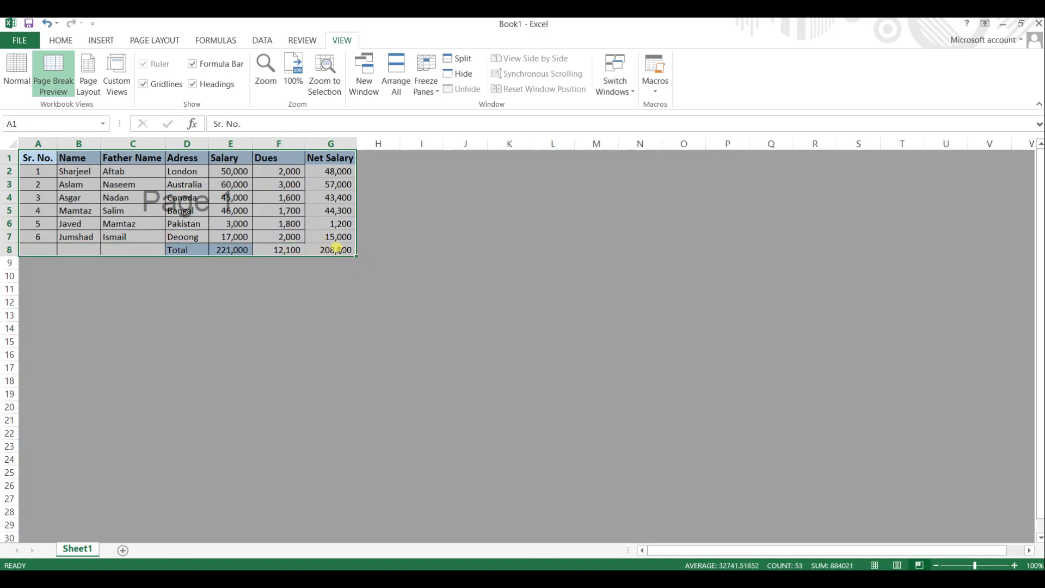
left_click(61, 39)
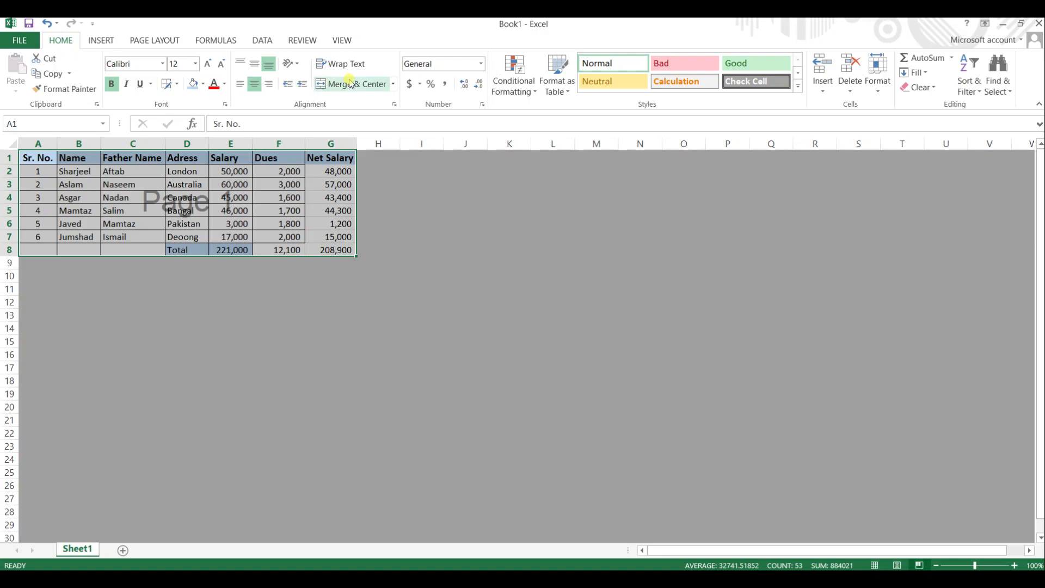
left_click(176, 84)
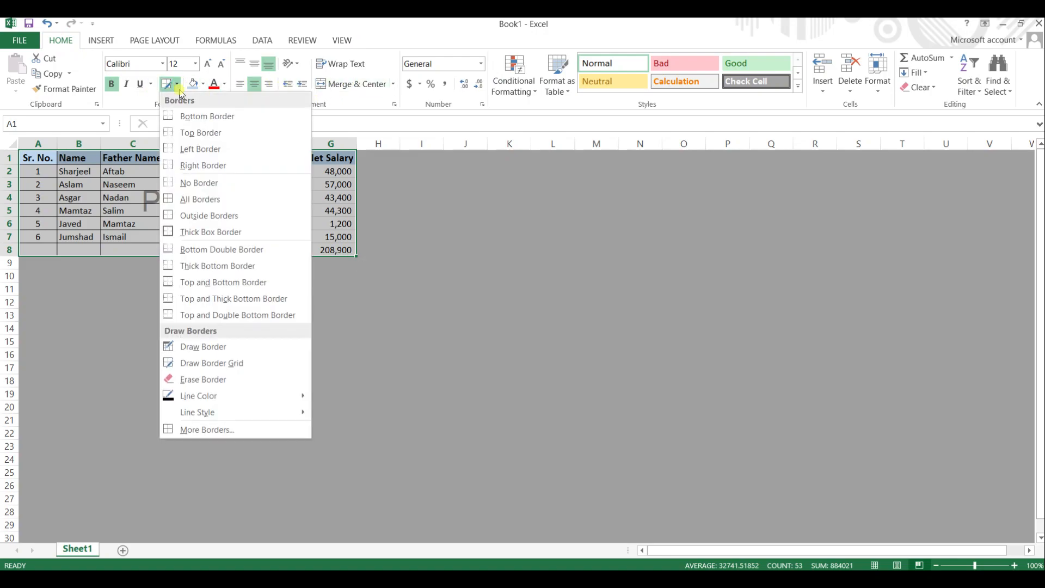
left_click(210, 199)
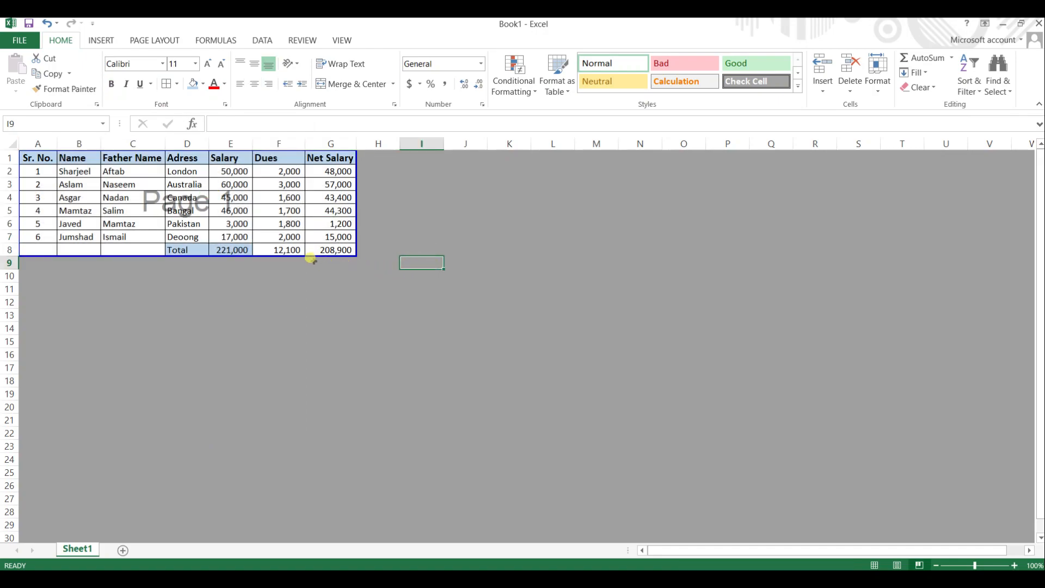
Step: Give the totals row cells from the Total label to Net Salary (D8:G8) the light blue fill and red font colour
left_click(239, 249)
left_click_drag(183, 243, 342, 247)
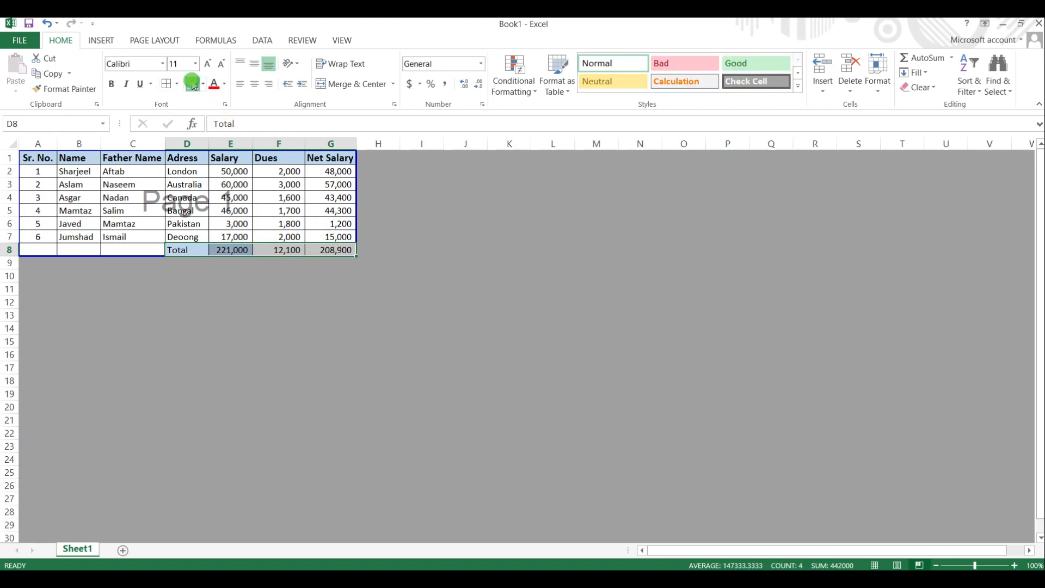
left_click(214, 84)
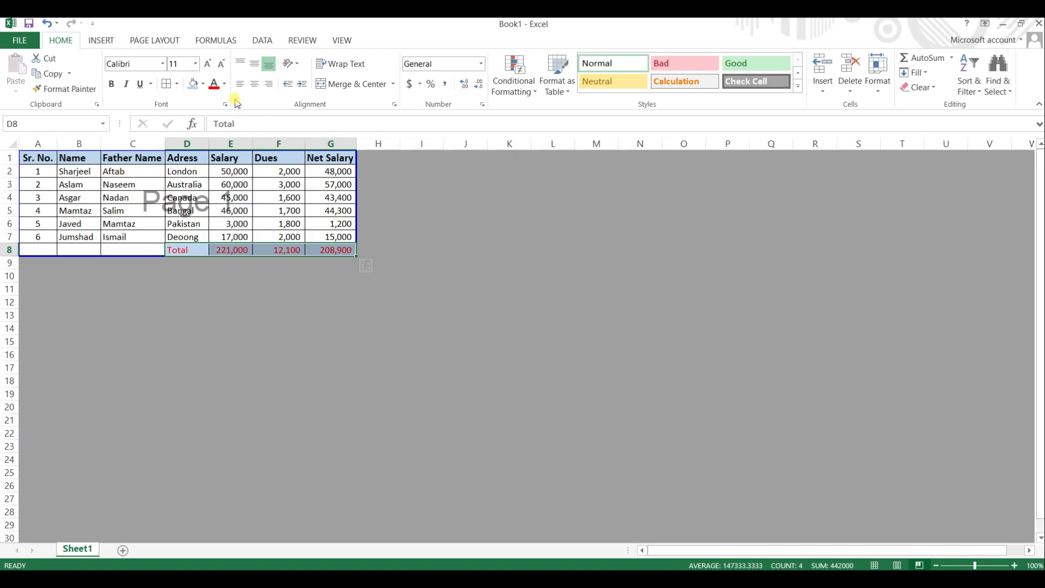
left_click(983, 565)
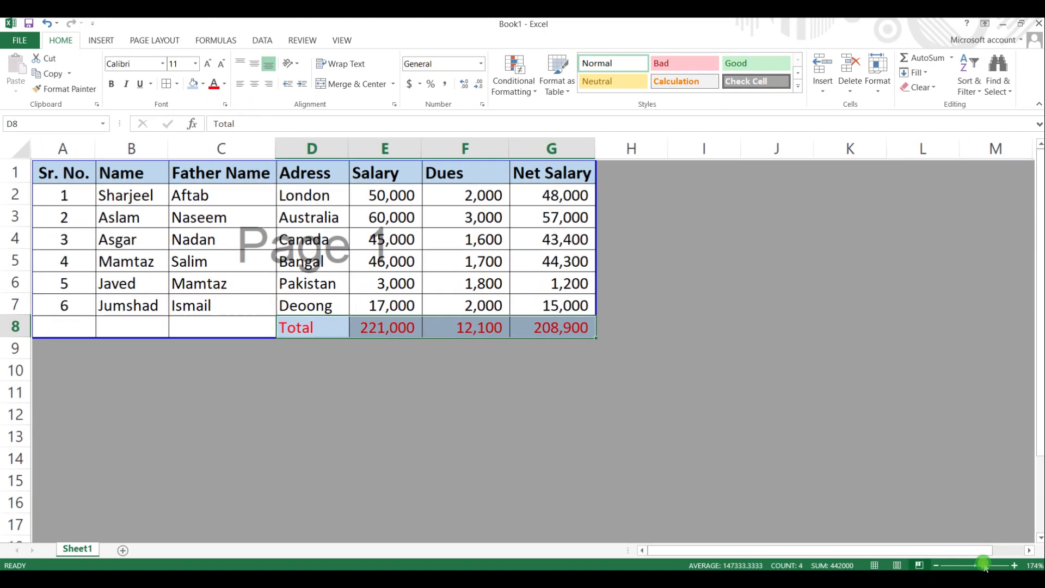
left_click(762, 361)
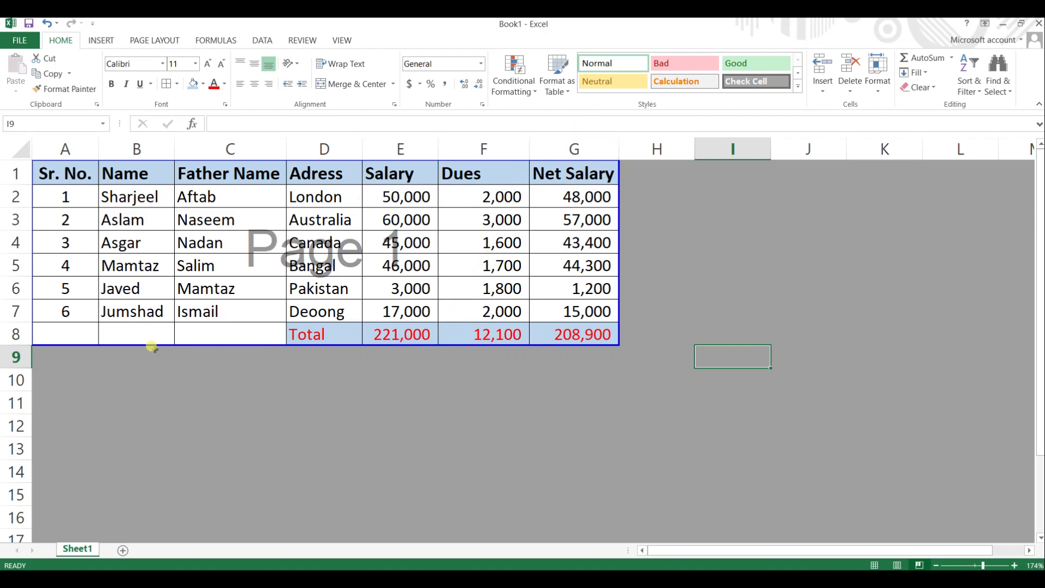
Step: Set the height of rows 1 to 8 to 19
left_click_drag(5, 173, 3, 343)
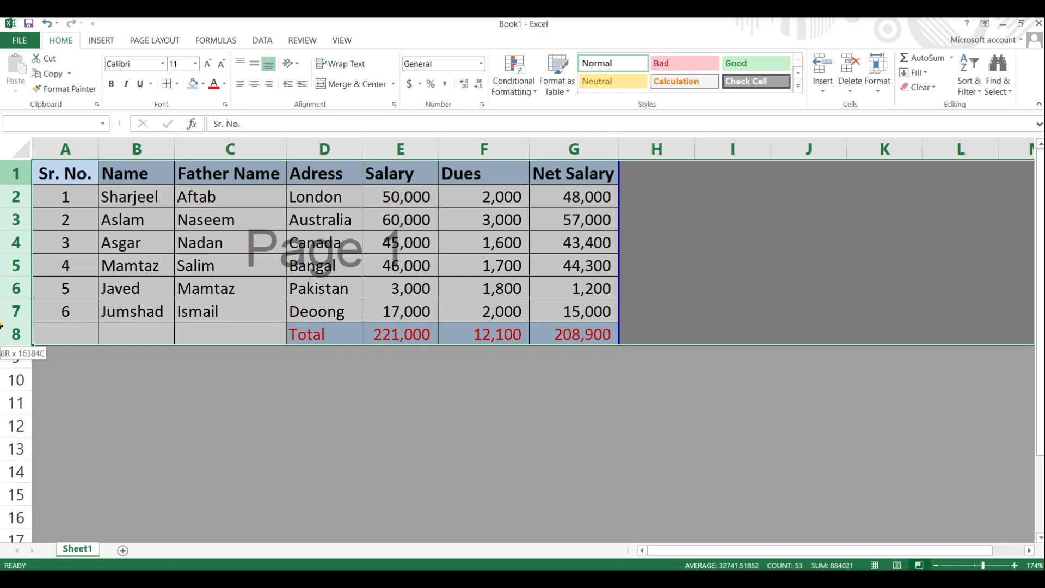
left_click(882, 92)
left_click(897, 126)
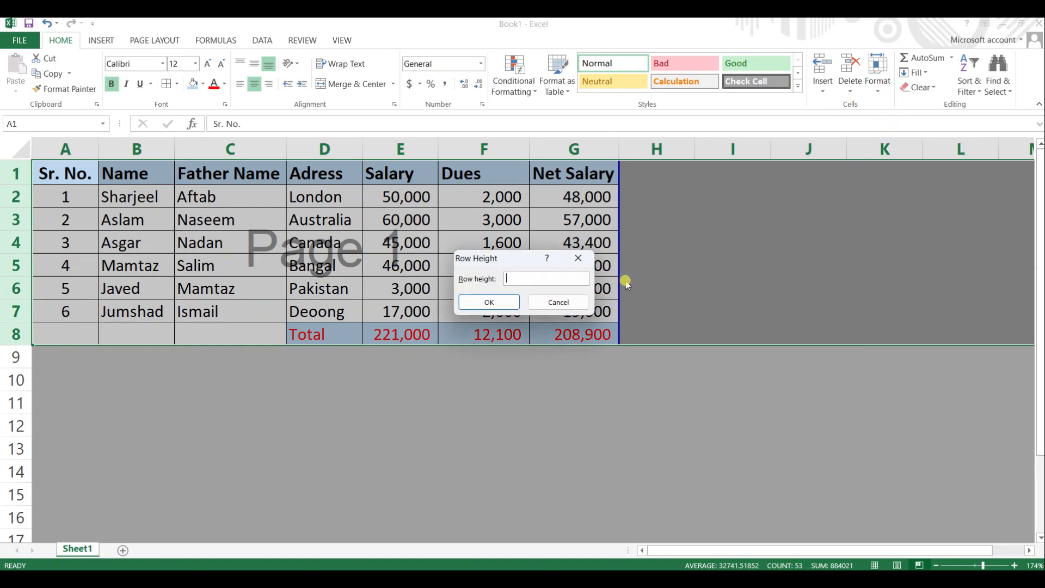
type("1")
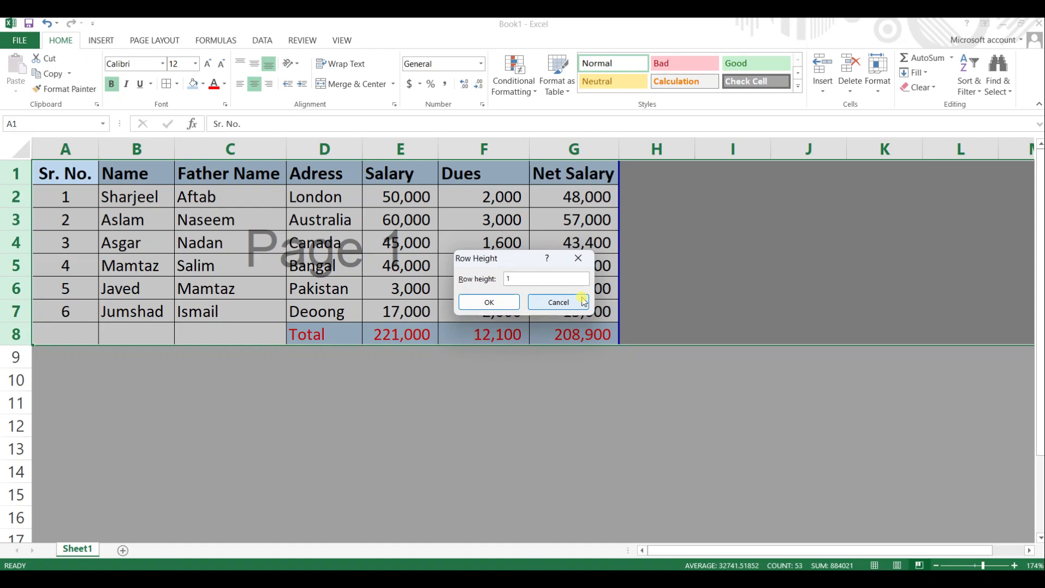
type("9")
left_click(489, 302)
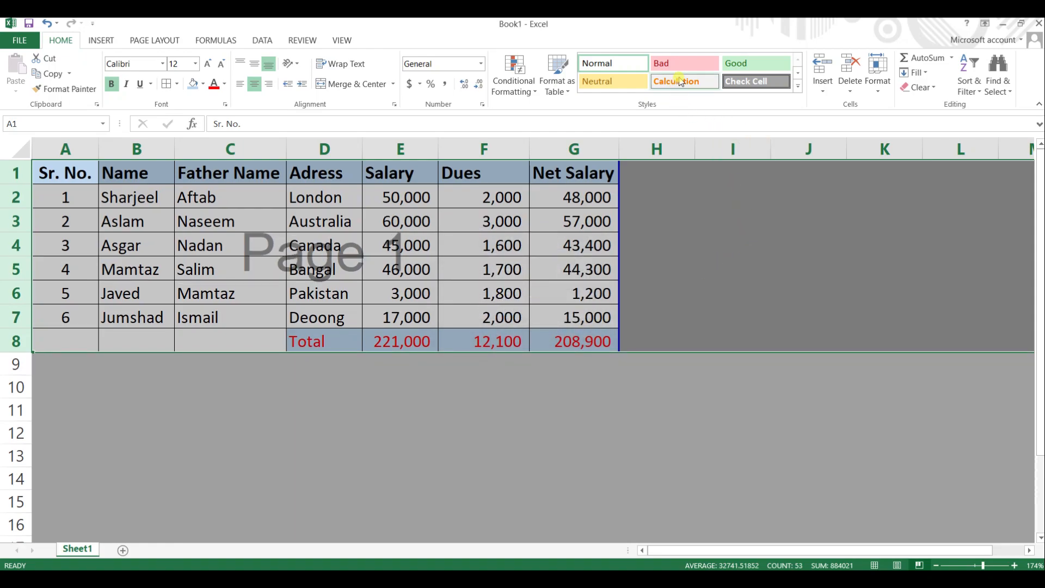
Step: Try the Normal cell style on rows 1 to 8 and undo it
left_click(630, 66)
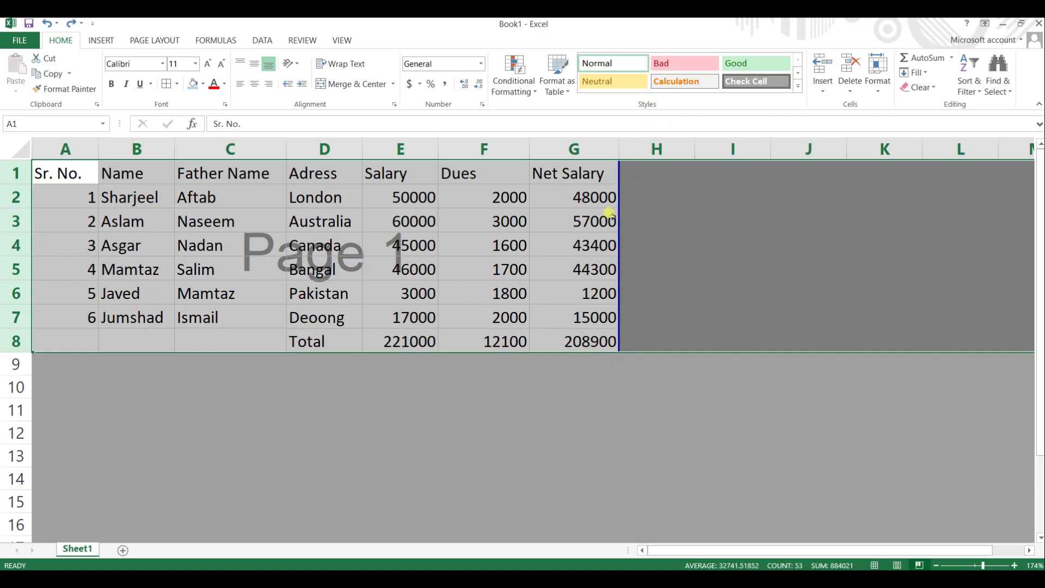
key("ctrl+z")
left_click(656, 329)
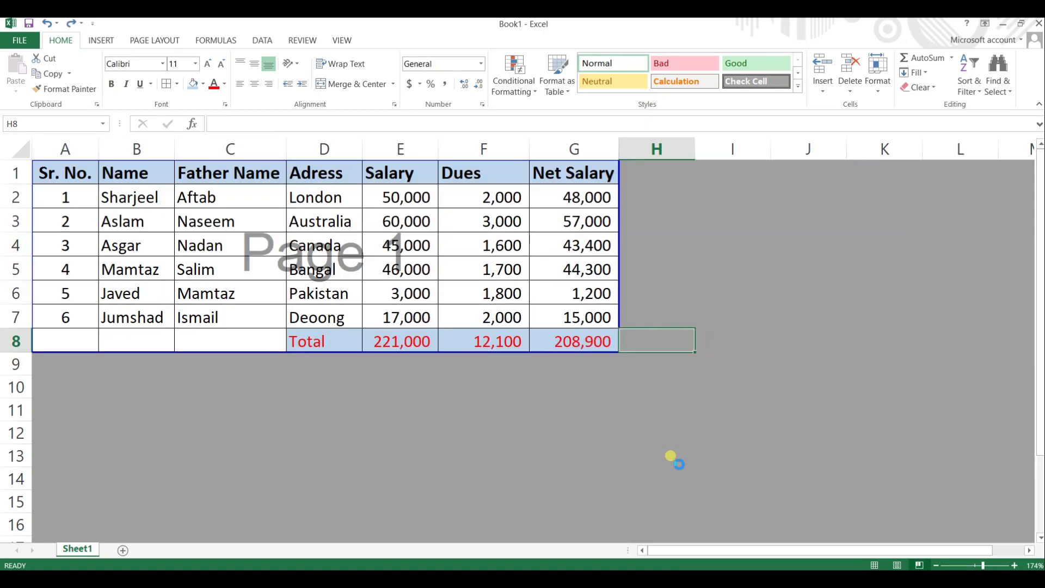
Step: Open the print preview and set the print scaling in Page Setup to 180% of normal size
key("ctrl+p")
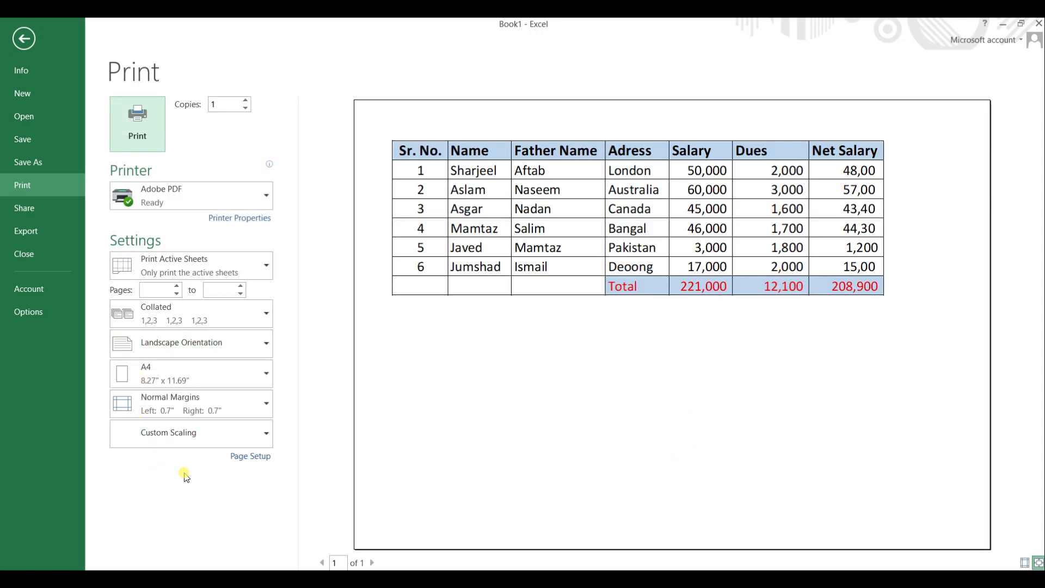
left_click(251, 456)
left_click(459, 238)
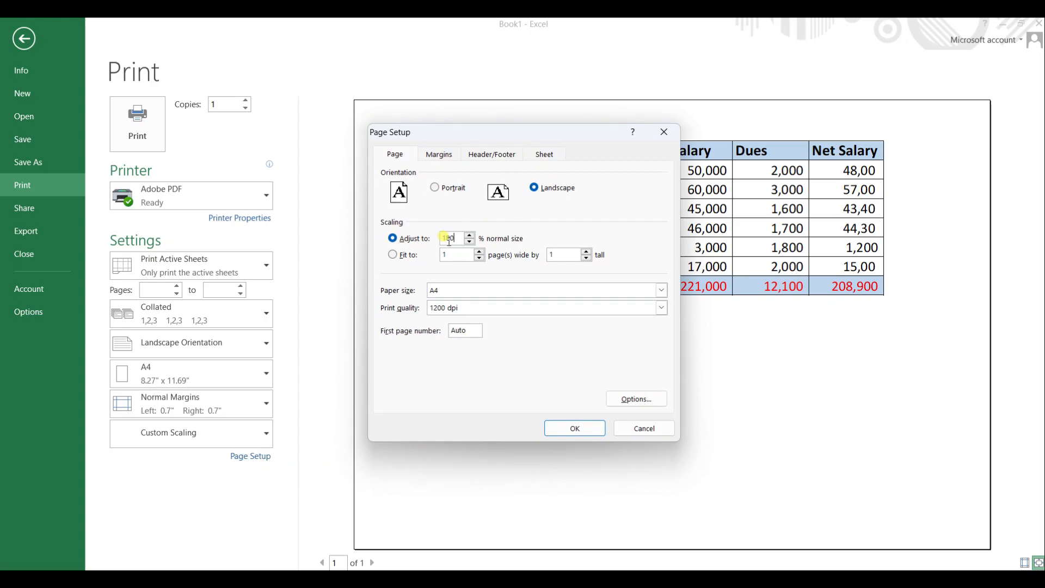
left_click(577, 429)
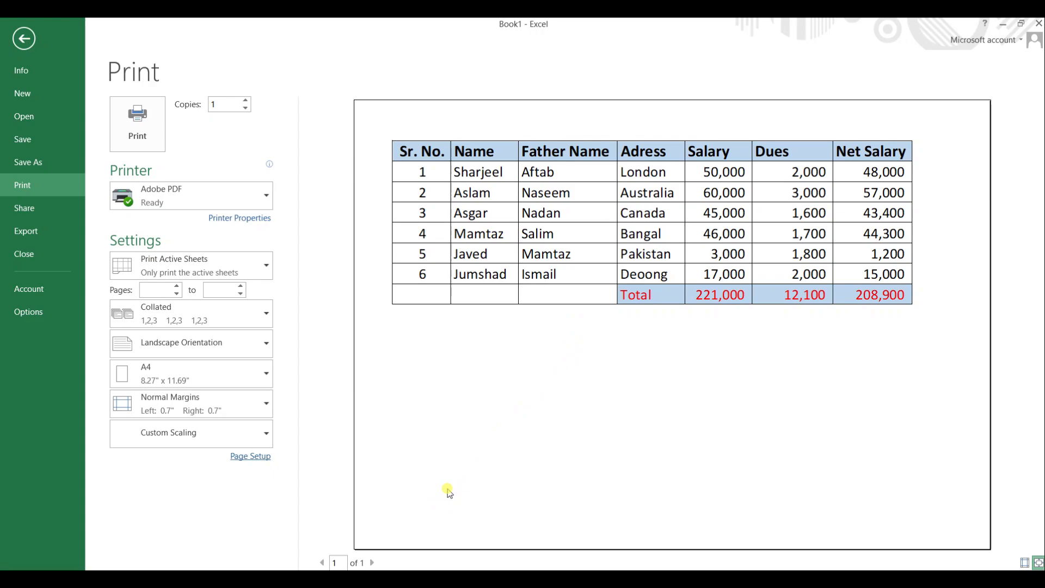
Step: Set the left and right page margins to 0.45 and centre the table on the page horizontally and vertically
left_click(251, 457)
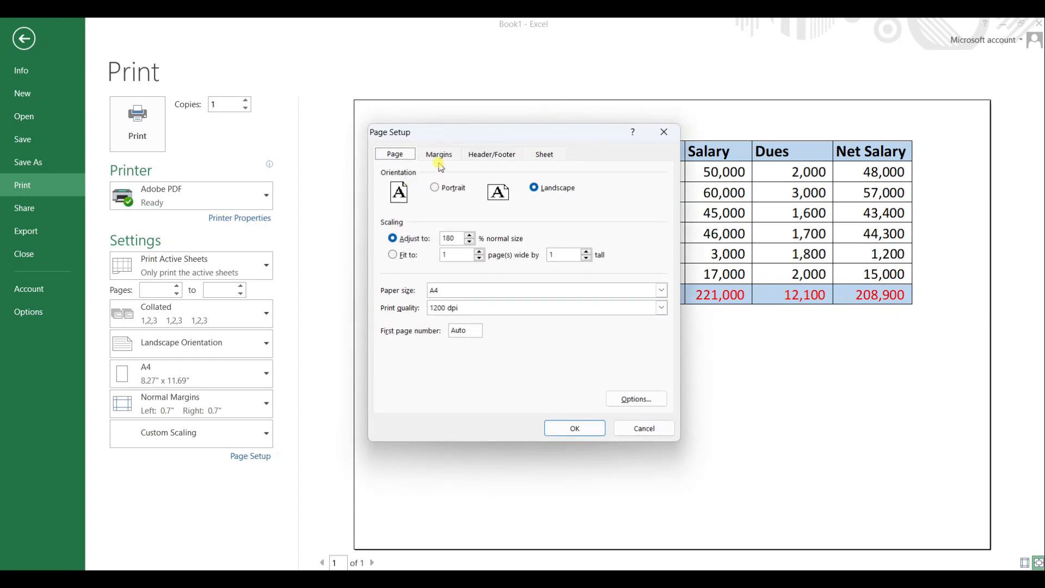
left_click(440, 159)
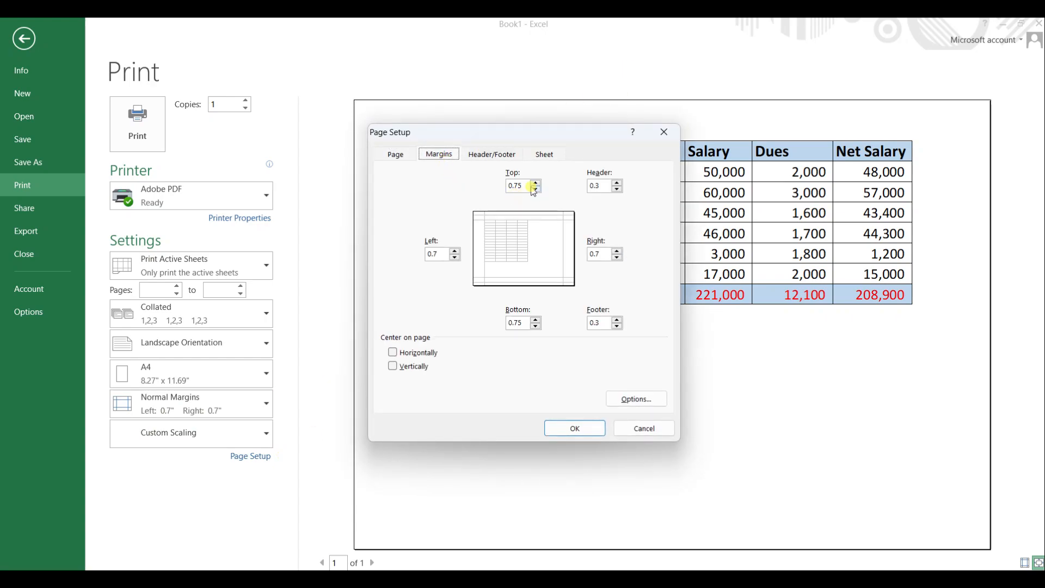
left_click(455, 257)
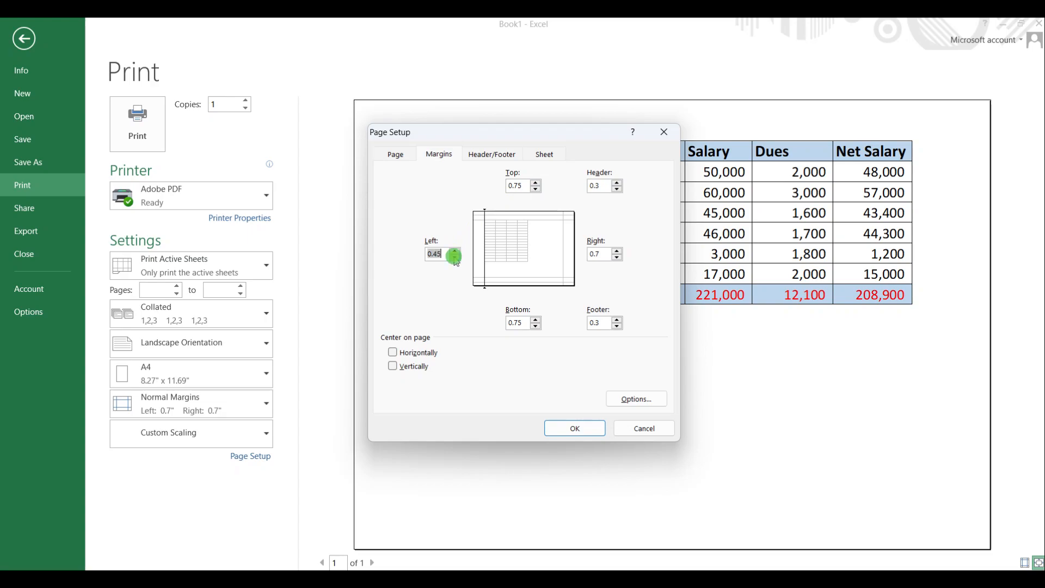
left_click(618, 258)
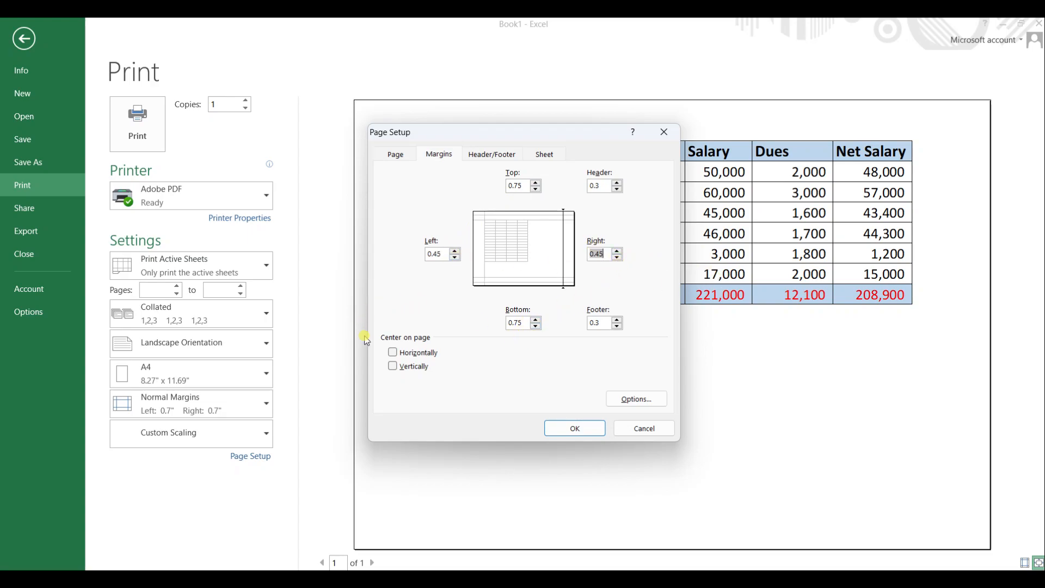
left_click(420, 370)
left_click(420, 353)
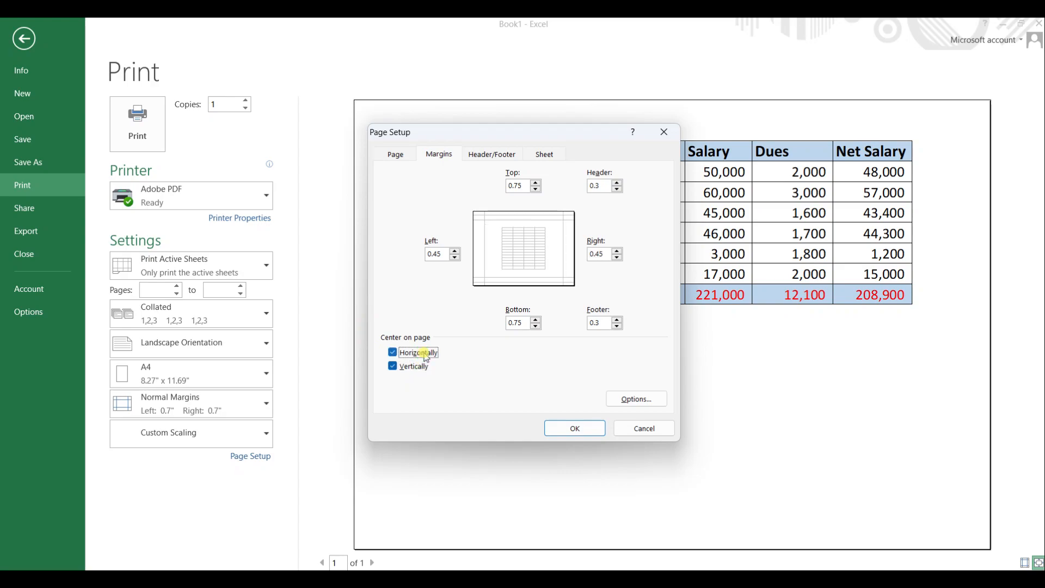
left_click(591, 434)
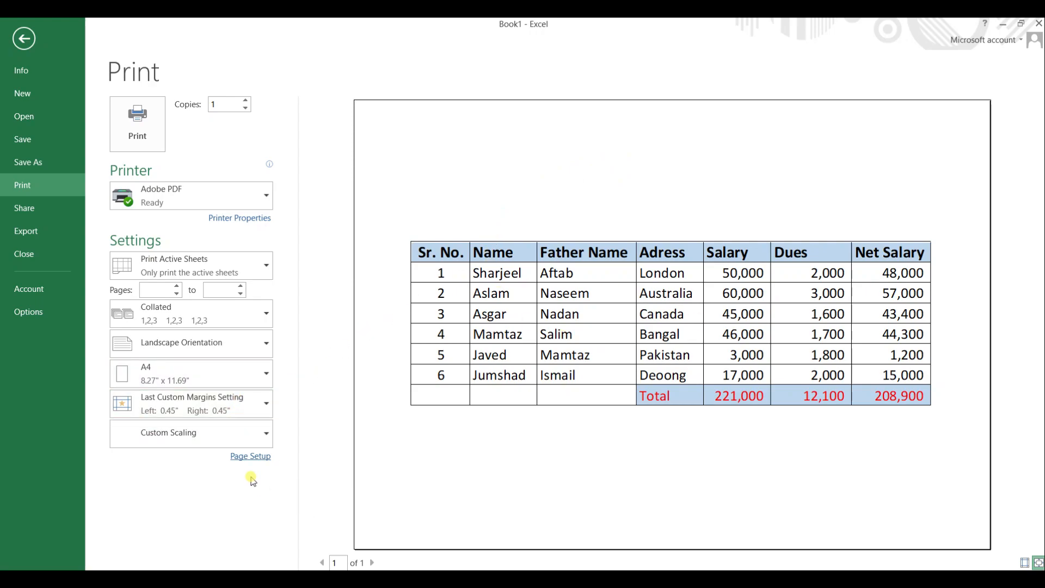
Step: Turn off vertical centring on the page in the Page Setup margin options, keeping horizontal centring on
left_click(264, 456)
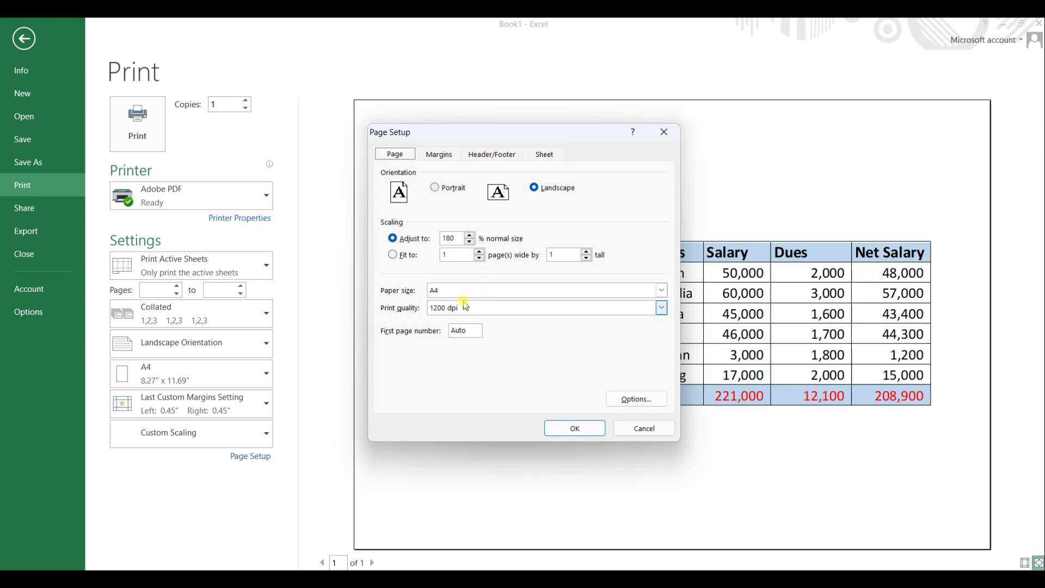
left_click(438, 154)
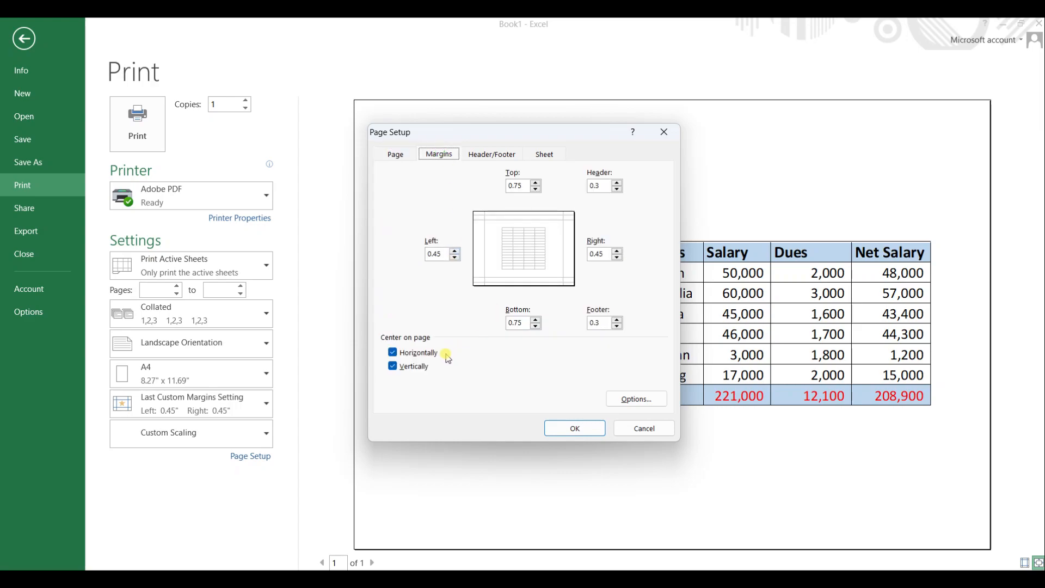
left_click(417, 368)
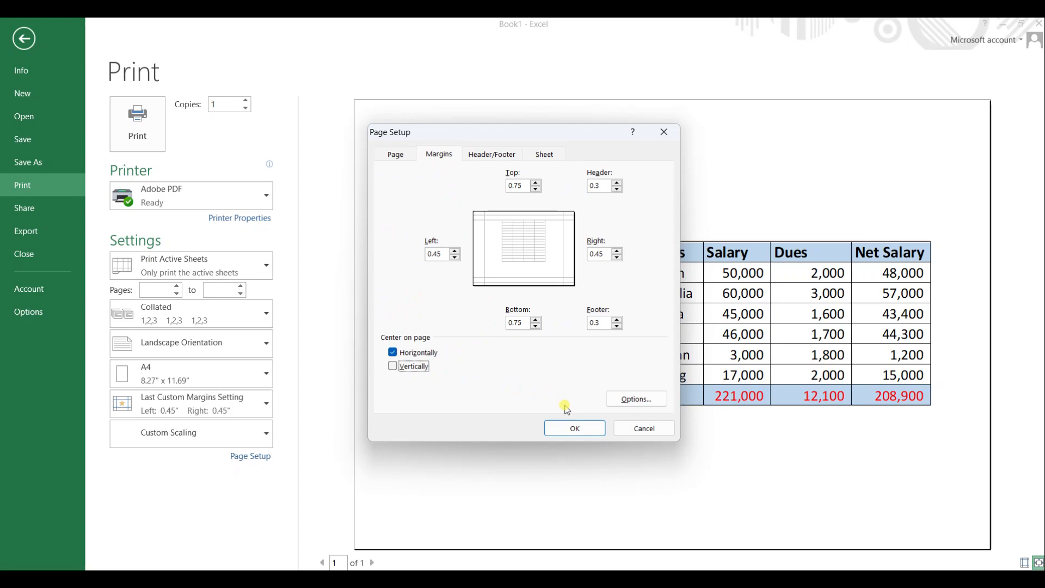
left_click(563, 428)
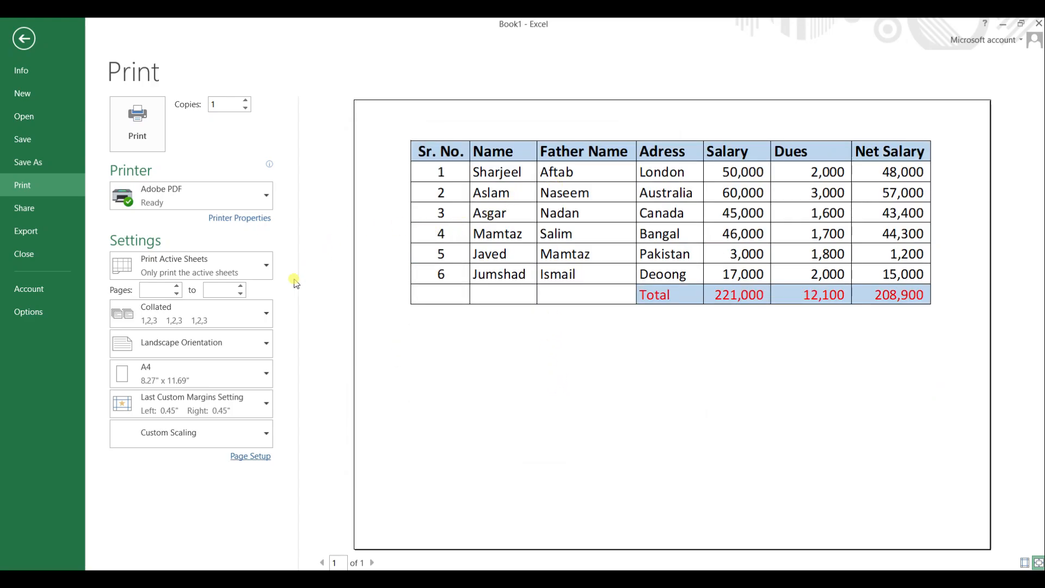
Step: Reduce the left page margin to 0.2 and set the print scaling to 200% of normal size
left_click(248, 460)
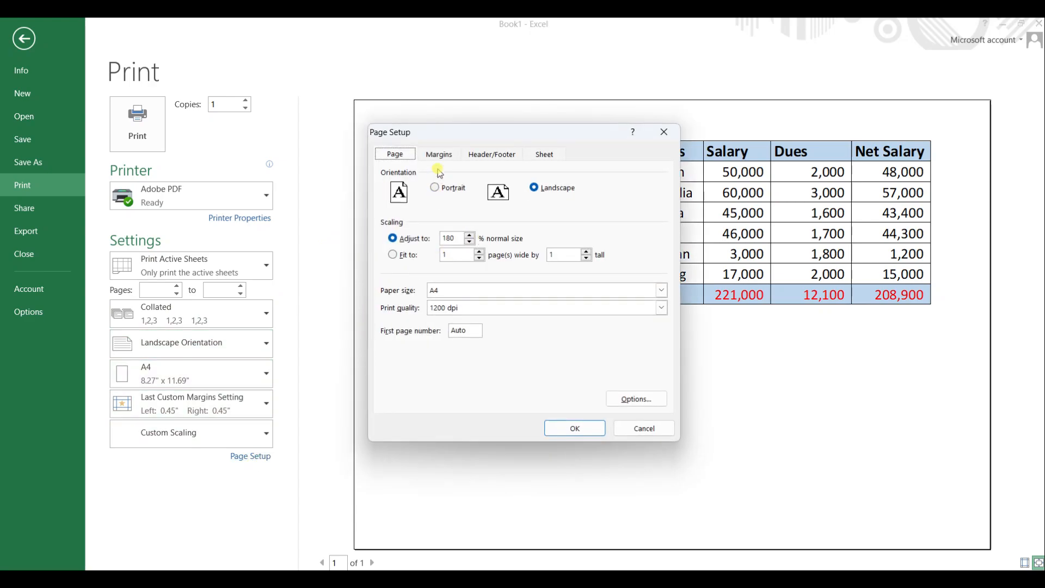
left_click(441, 156)
left_click(455, 258)
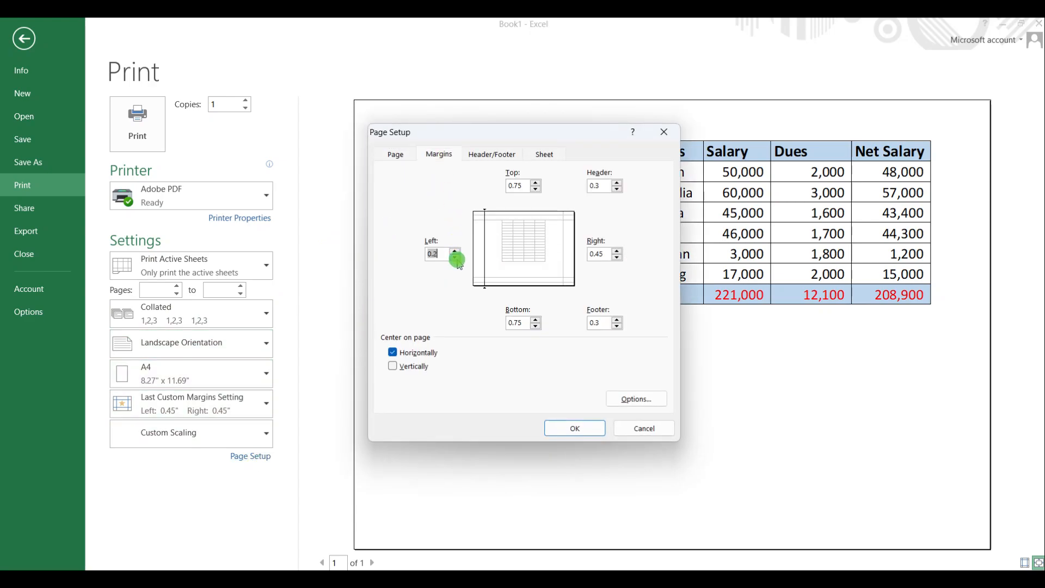
left_click(396, 155)
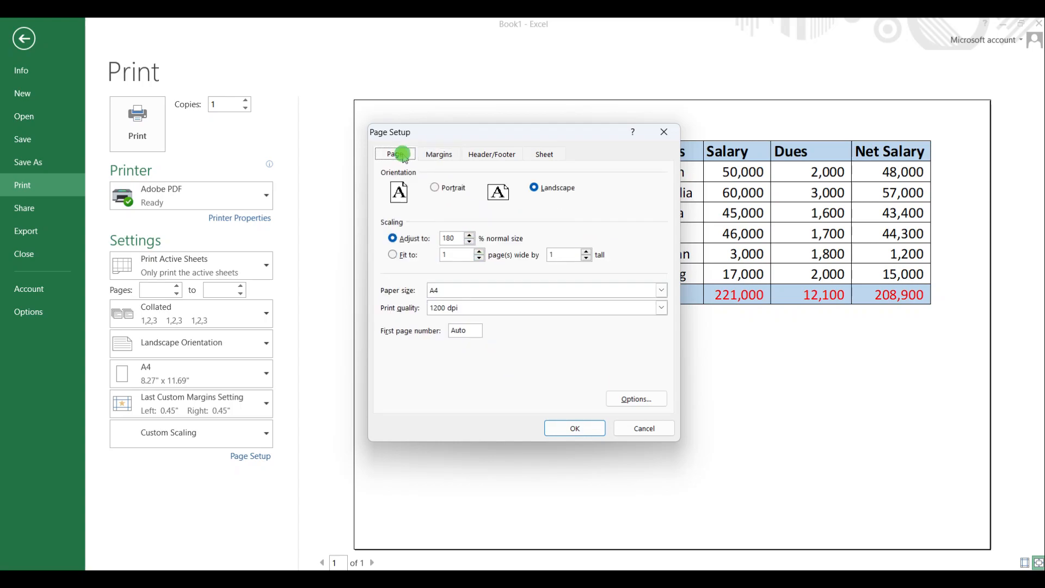
left_click_drag(457, 239, 428, 239)
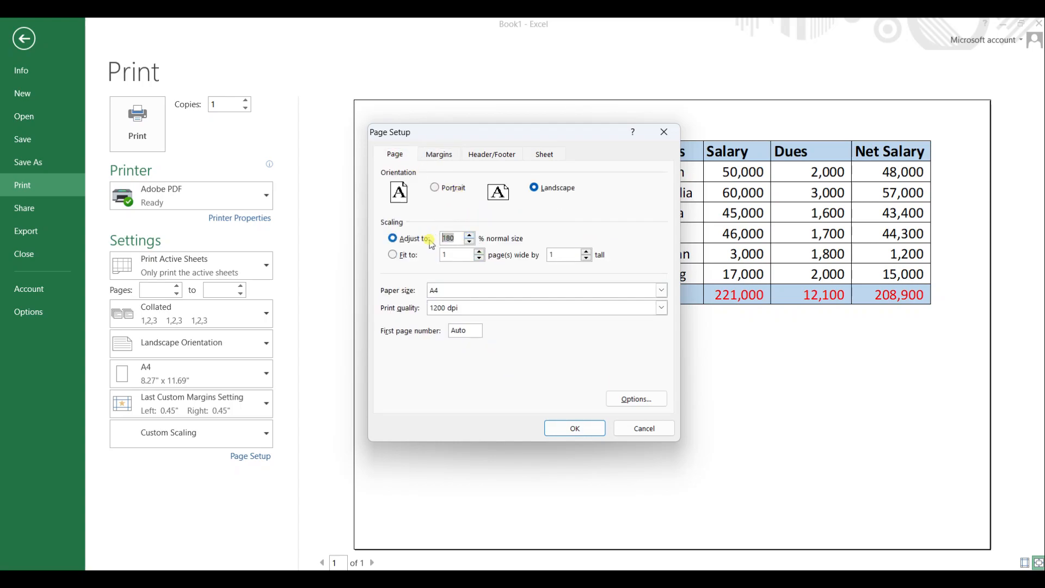
type("2,00")
left_click(575, 428)
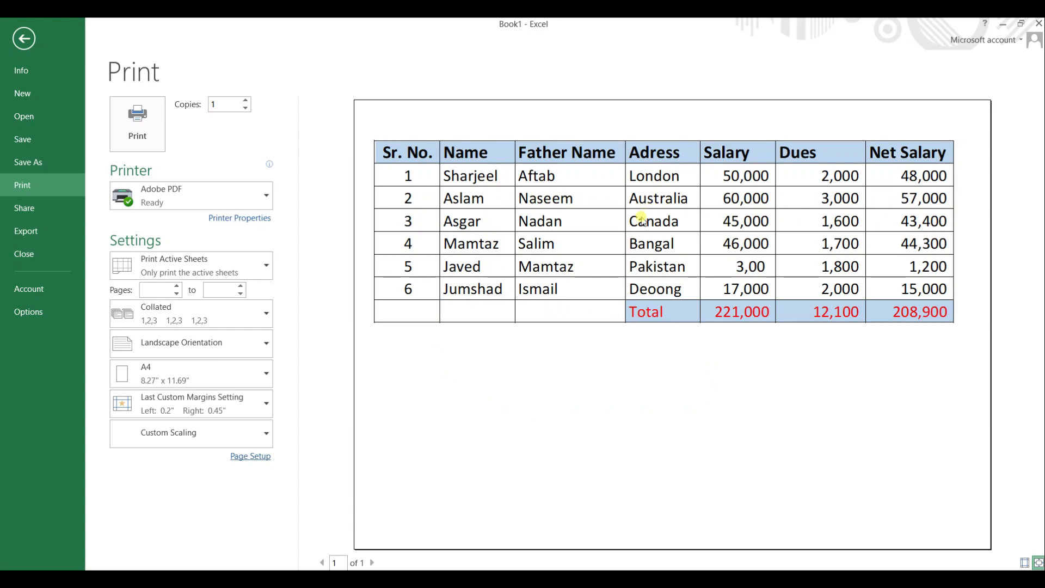
Step: Print the sheet through Adobe PDF, save it as Book1.pdf, and close the PDF after viewing it
left_click(134, 130)
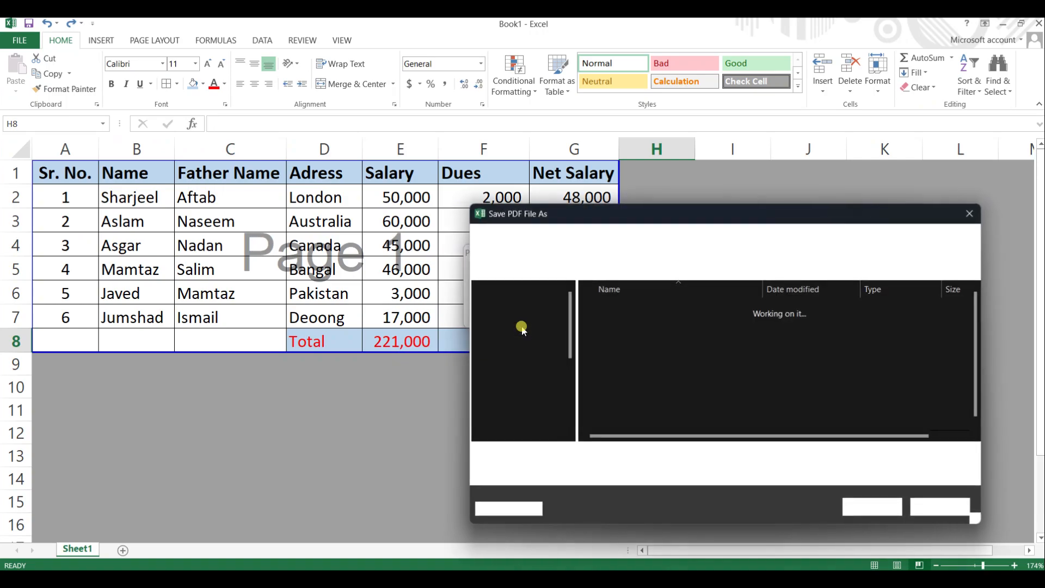
left_click(881, 508)
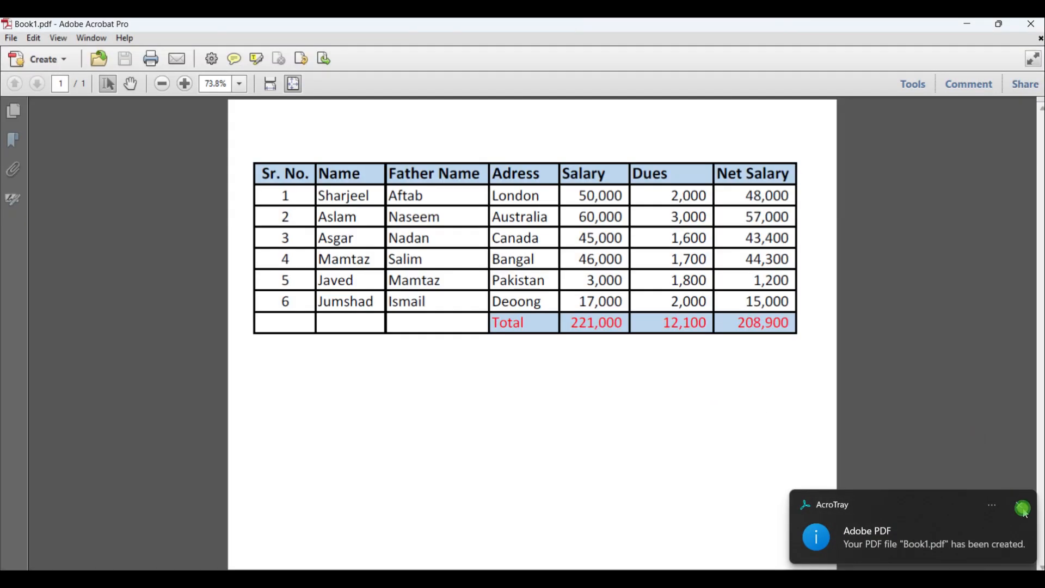
left_click(1020, 505)
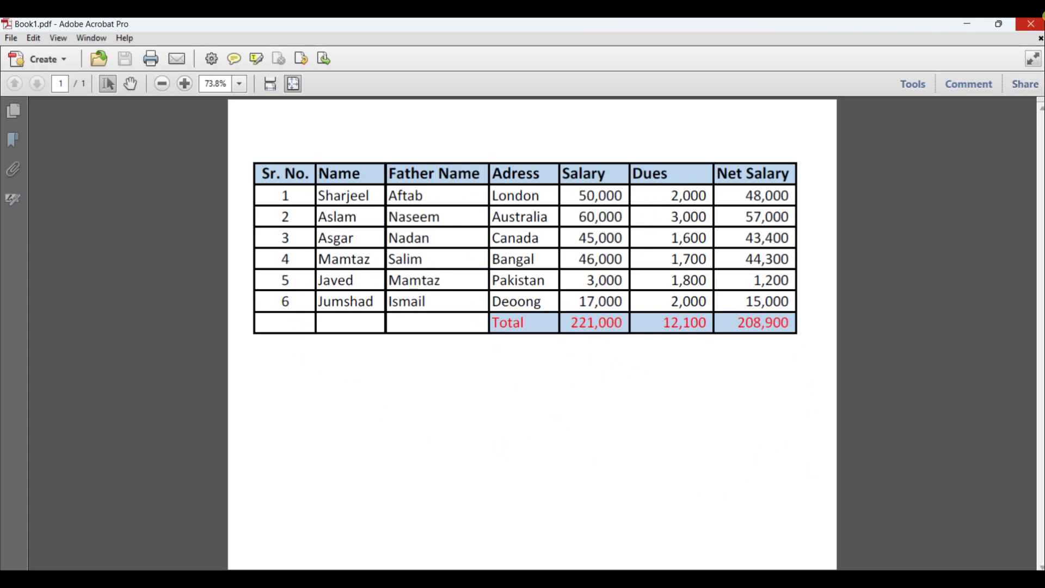
left_click(1030, 26)
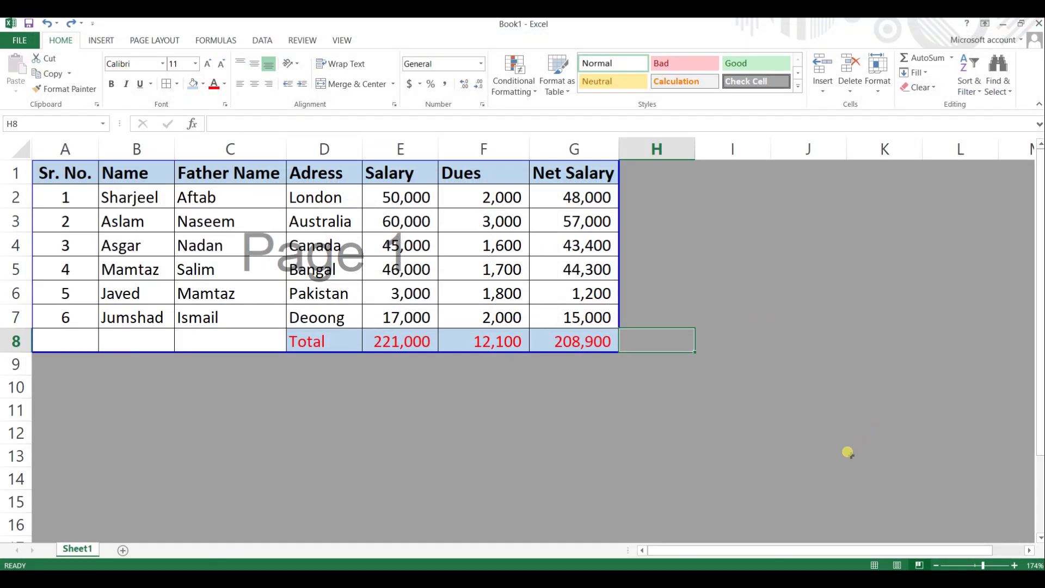
left_click(693, 580)
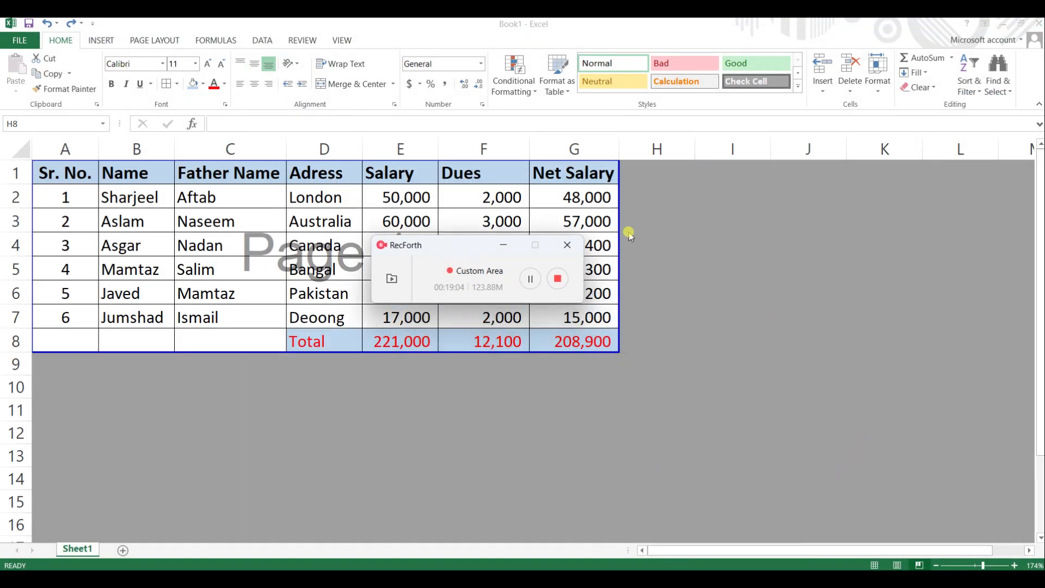
left_click(504, 244)
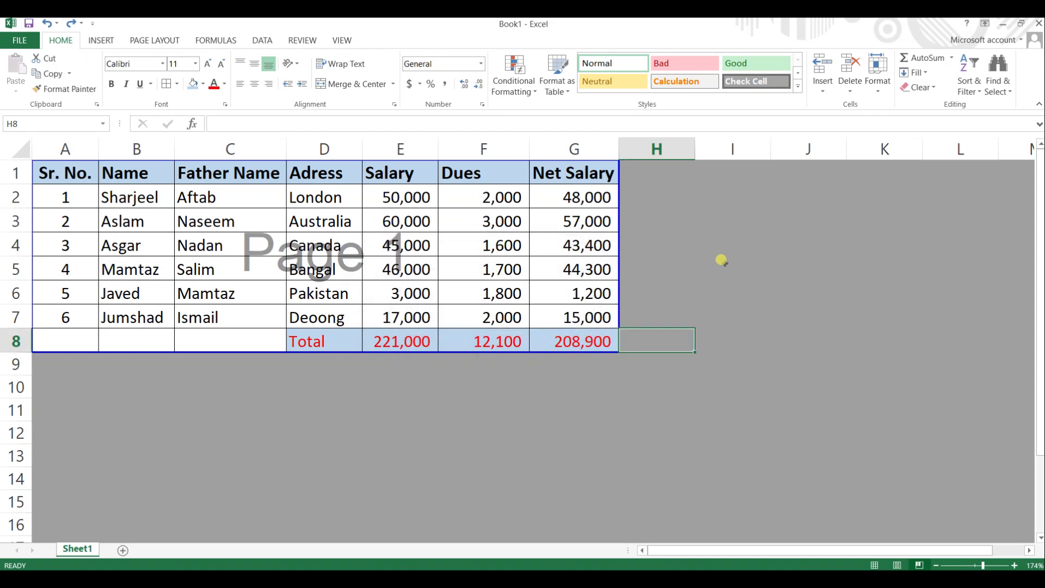